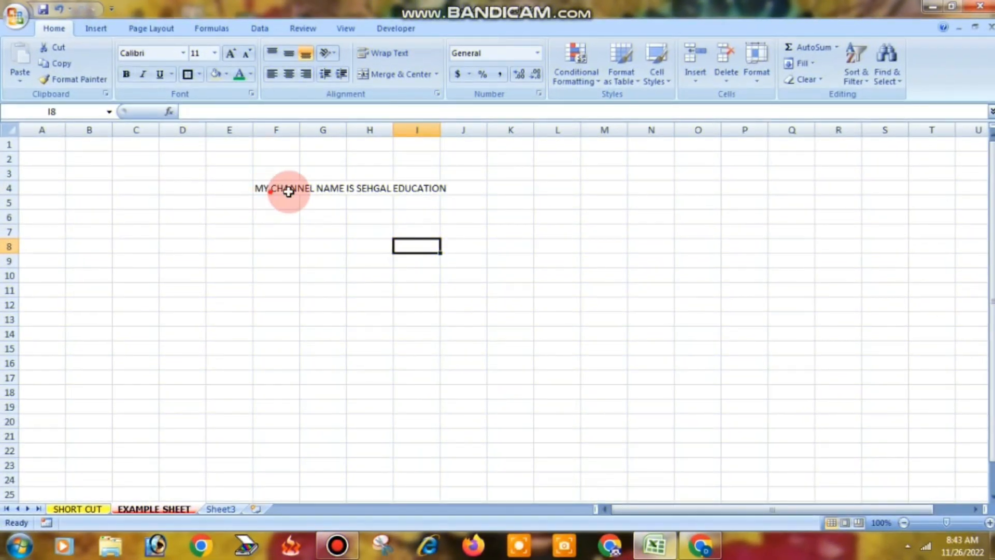
# - Copy the channel-name text block F4:J5 and paste it at F6, F8, F10, F13, F16 and F19
pyautogui.moveTo(288, 190); pyautogui.dragTo(460, 198)
pyautogui.hotkey('ctrl', 'c')
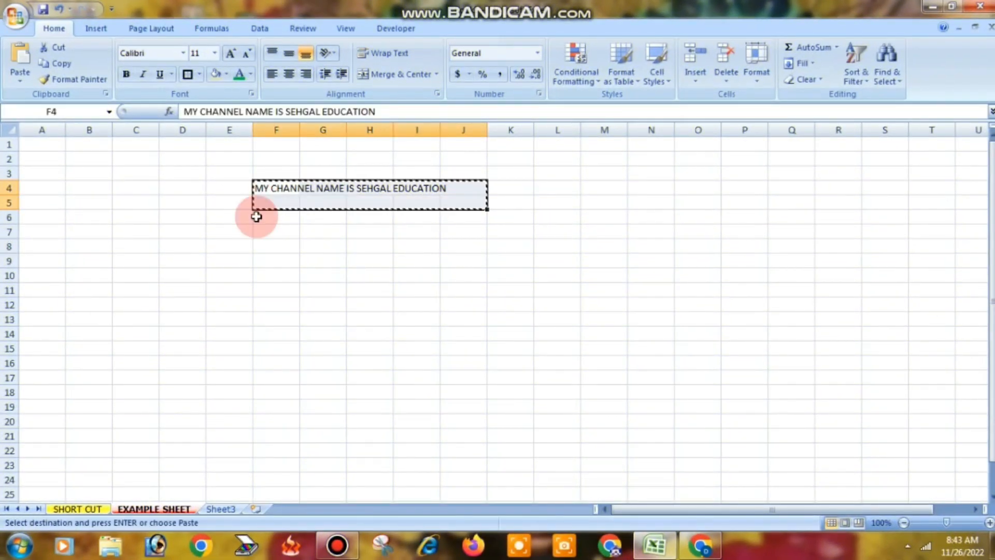
pyautogui.click(264, 217)
pyautogui.hotkey('ctrl', 'v')
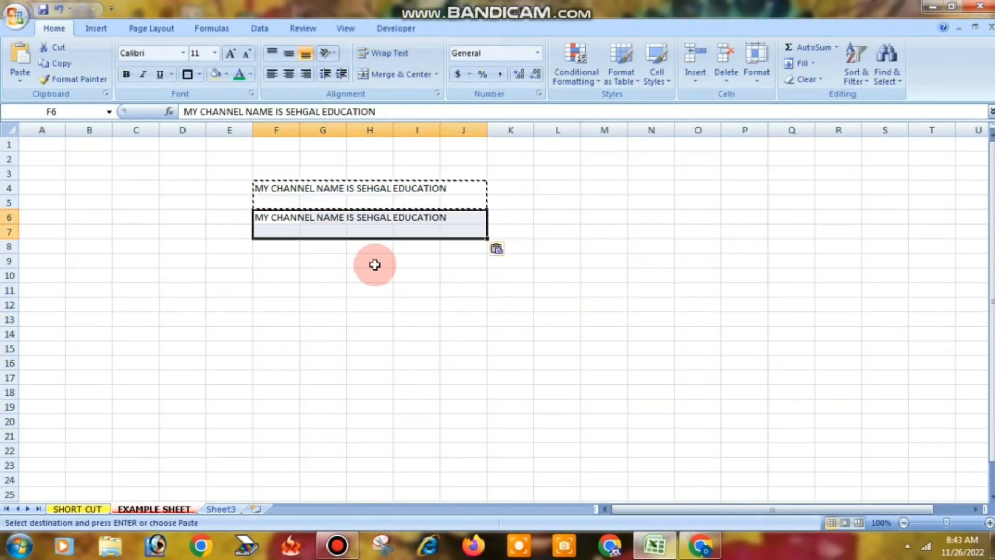
pyautogui.click(275, 251)
pyautogui.hotkey('ctrl', 'v')
pyautogui.click(294, 278)
pyautogui.hotkey('ctrl', 'v')
pyautogui.click(290, 317)
pyautogui.hotkey('ctrl', 'v')
pyautogui.click(284, 362)
pyautogui.hotkey('ctrl', 'v')
pyautogui.click(288, 406)
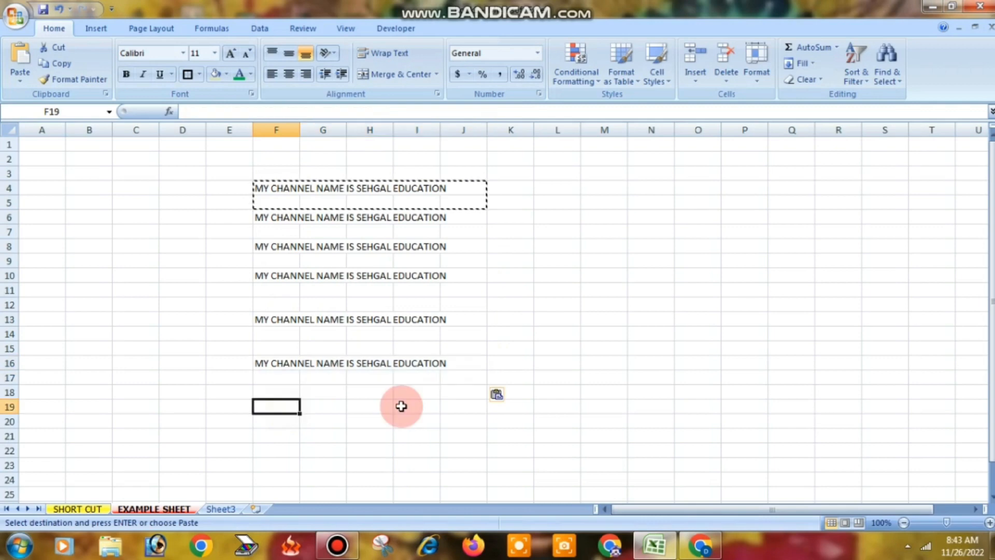
pyautogui.hotkey('ctrl', 'v')
pyautogui.click(570, 376)
pyautogui.press('Escape')
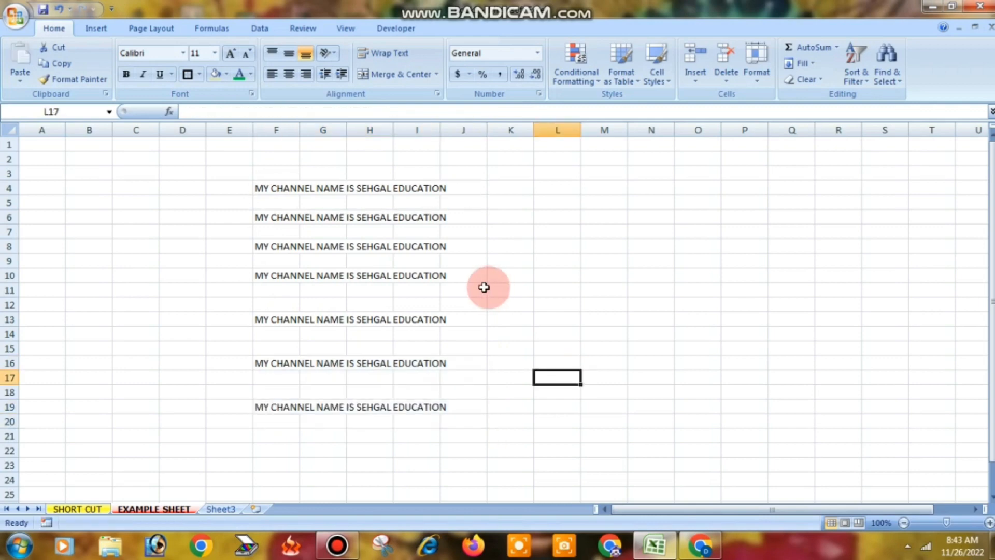
pyautogui.click(488, 288)
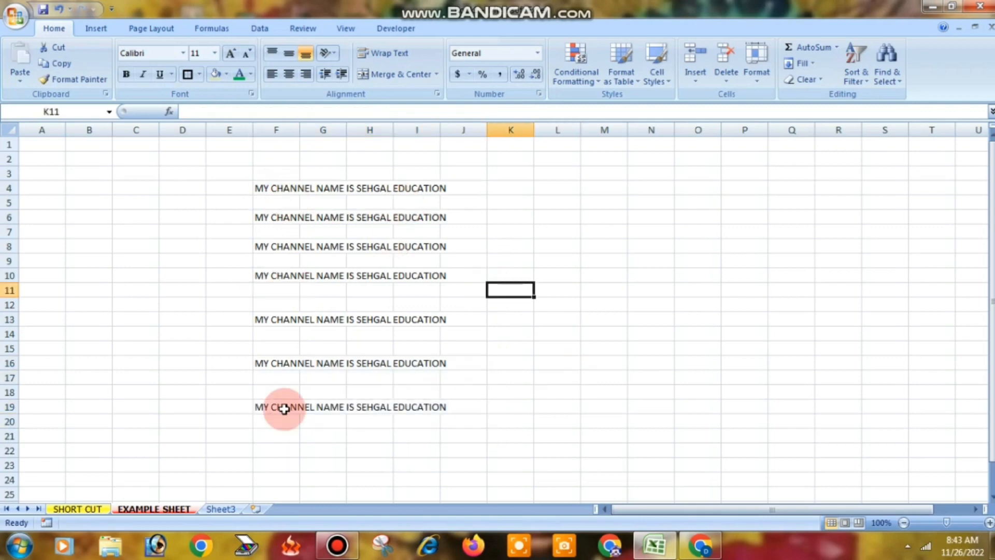
# - Review the shortcut list on the SHORT CUT sheet and return to the channel-name lines on EXAMPLE SHEET
pyautogui.click(82, 509)
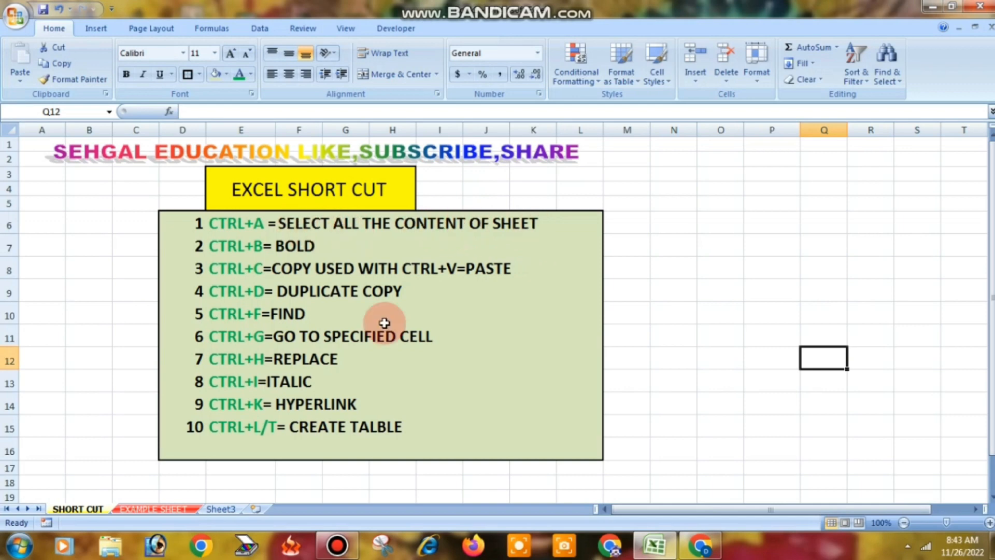
pyautogui.click(152, 509)
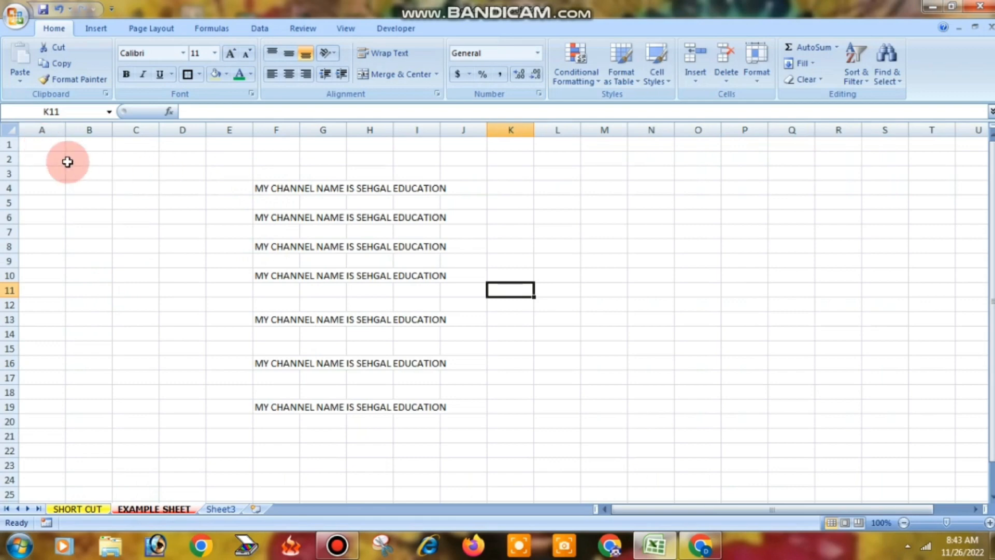
pyautogui.moveTo(195, 166); pyautogui.dragTo(469, 334)
pyautogui.click(229, 189)
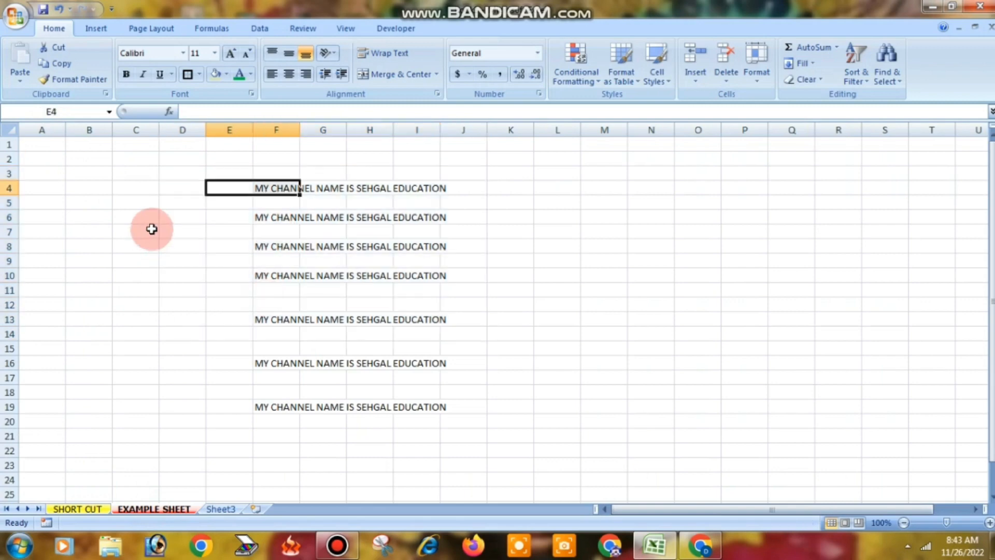
pyautogui.click(153, 223)
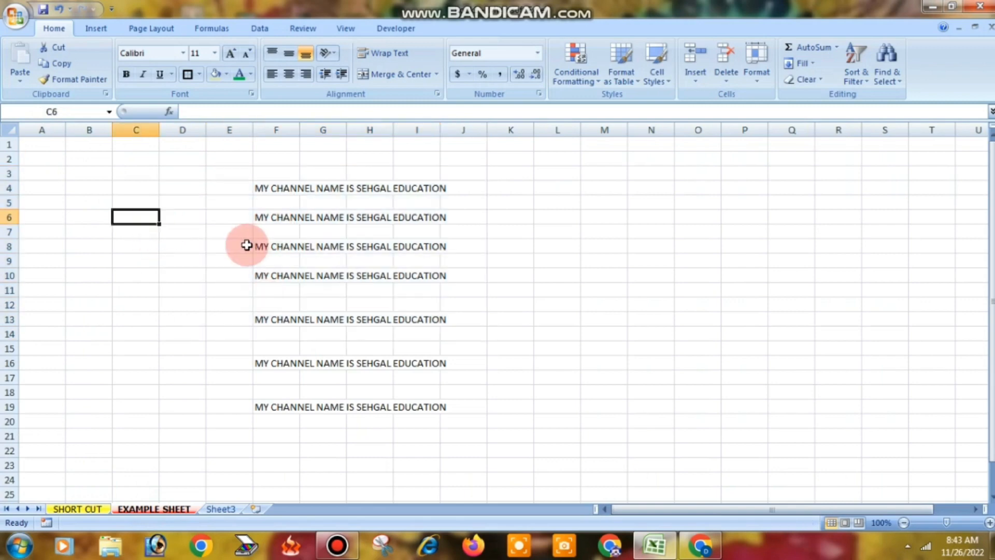
# - Select all cells of EXAMPLE SHEET, starting from cells C6, G14 and M12, and clear each selection
pyautogui.hotkey('ctrl', 'a')
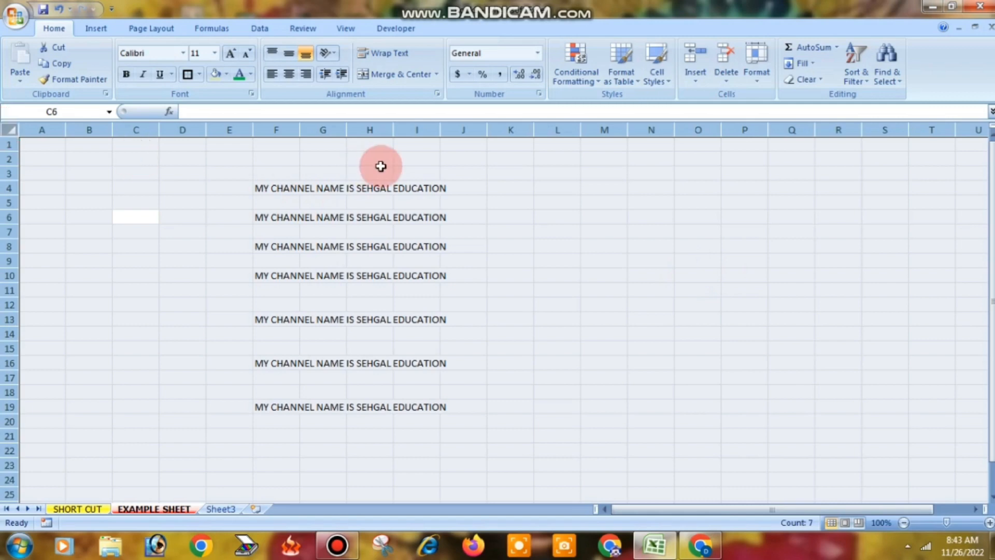
pyautogui.click(344, 336)
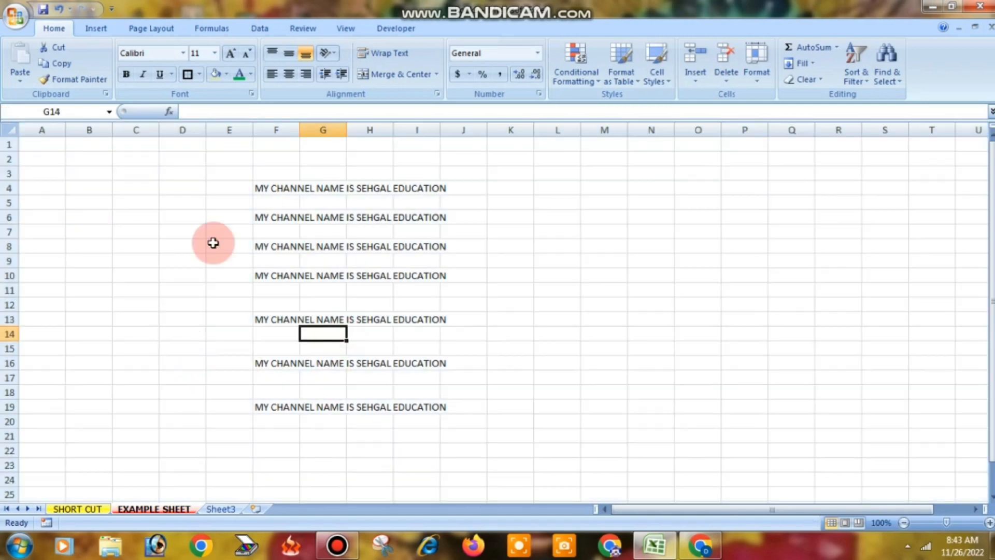
pyautogui.hotkey('ctrl', 'a')
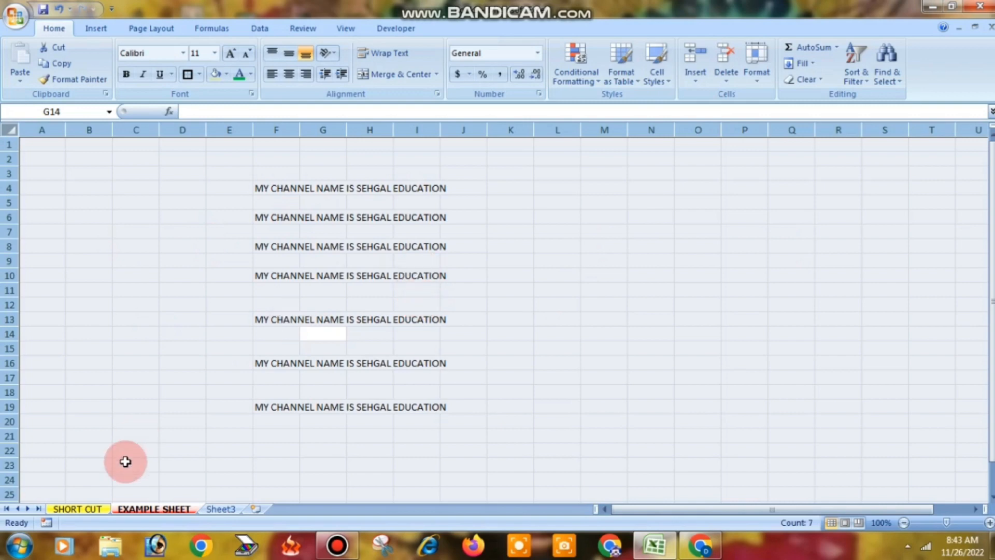
pyautogui.click(595, 309)
pyautogui.hotkey('ctrl', 'a')
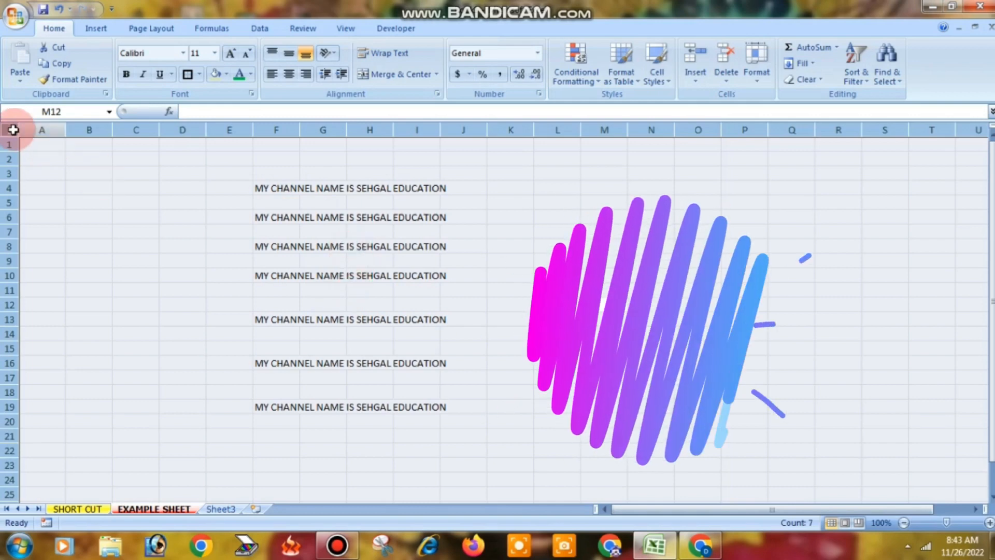
pyautogui.click(197, 243)
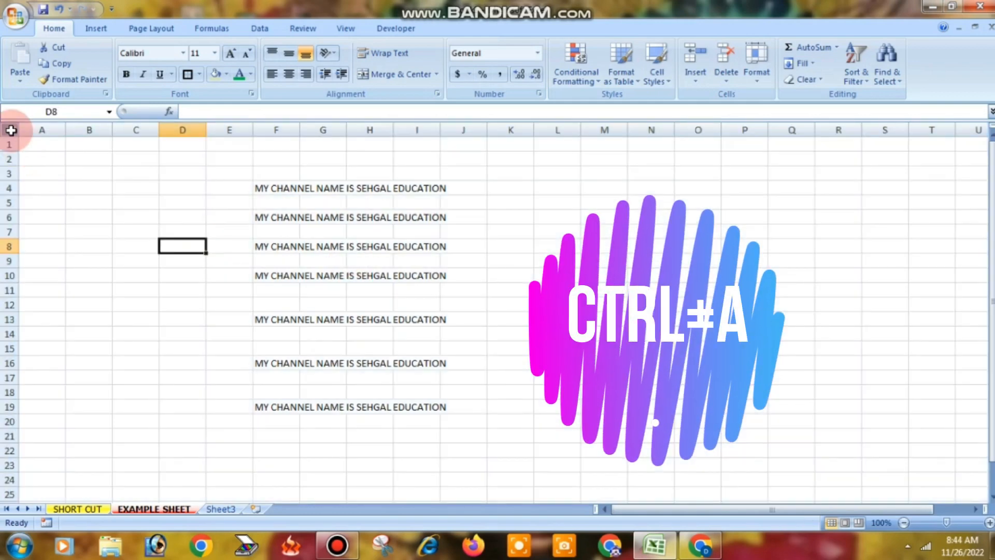
# - Select the entire sheet with A1 as the active cell, and select only the text block F4:I20
pyautogui.click(11, 130)
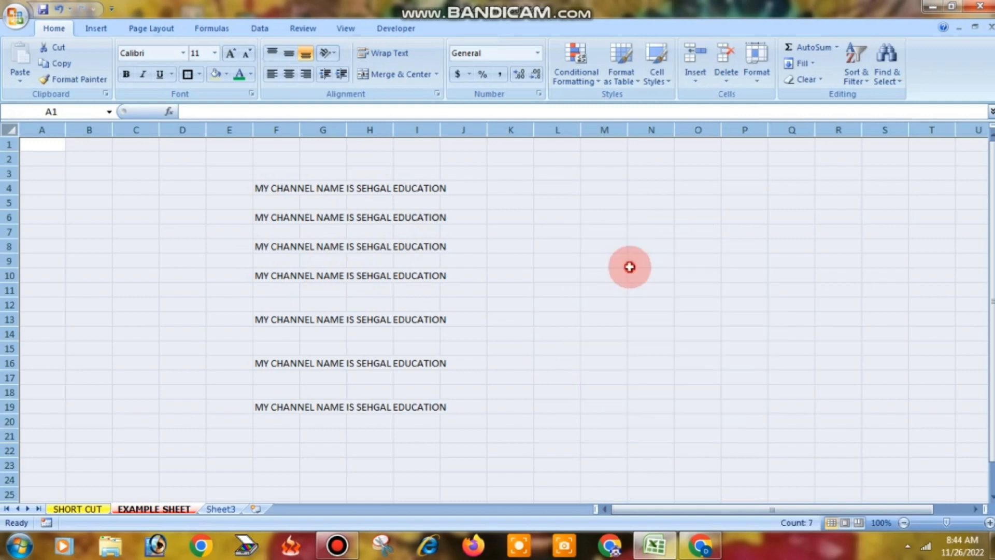
pyautogui.click(630, 266)
pyautogui.click(11, 129)
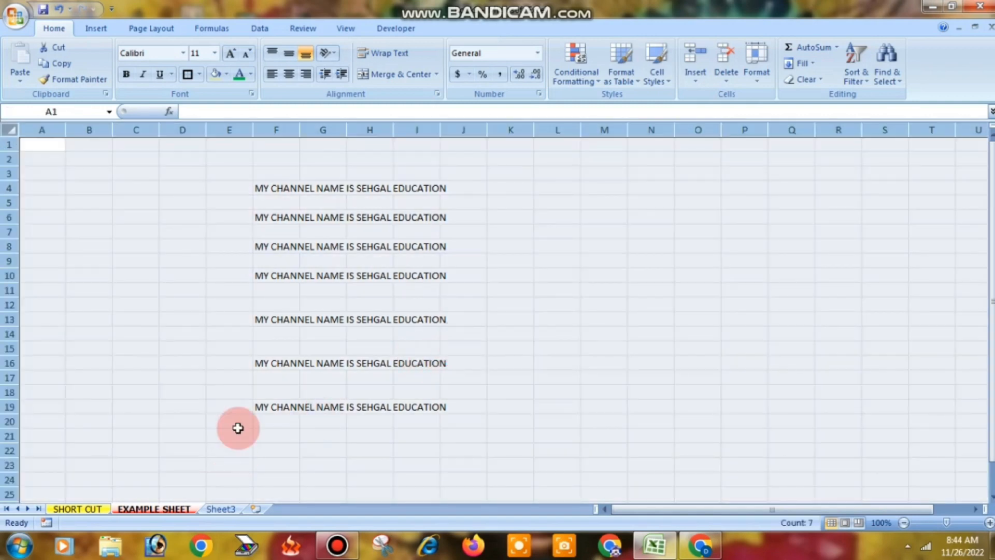
pyautogui.click(243, 234)
pyautogui.moveTo(265, 189); pyautogui.dragTo(435, 422)
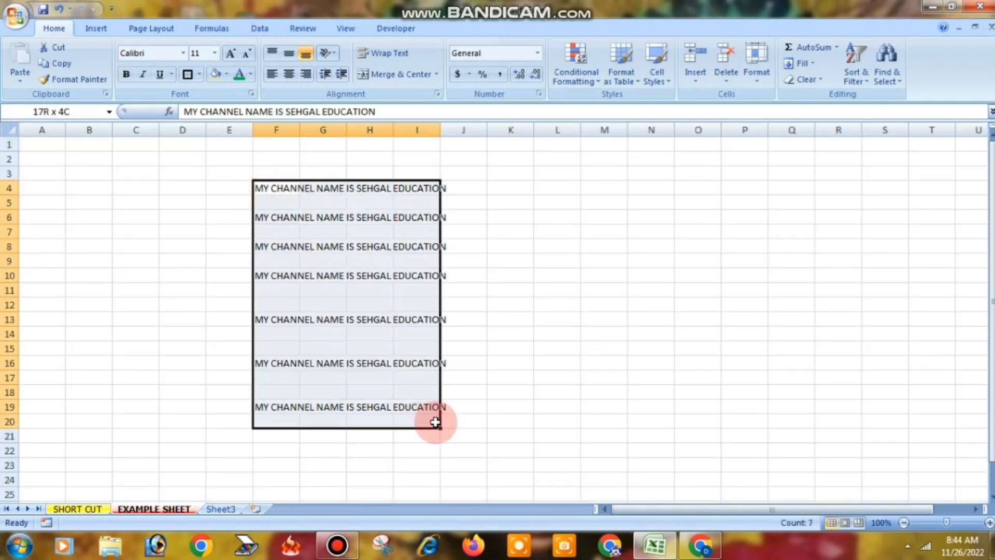
pyautogui.click(576, 304)
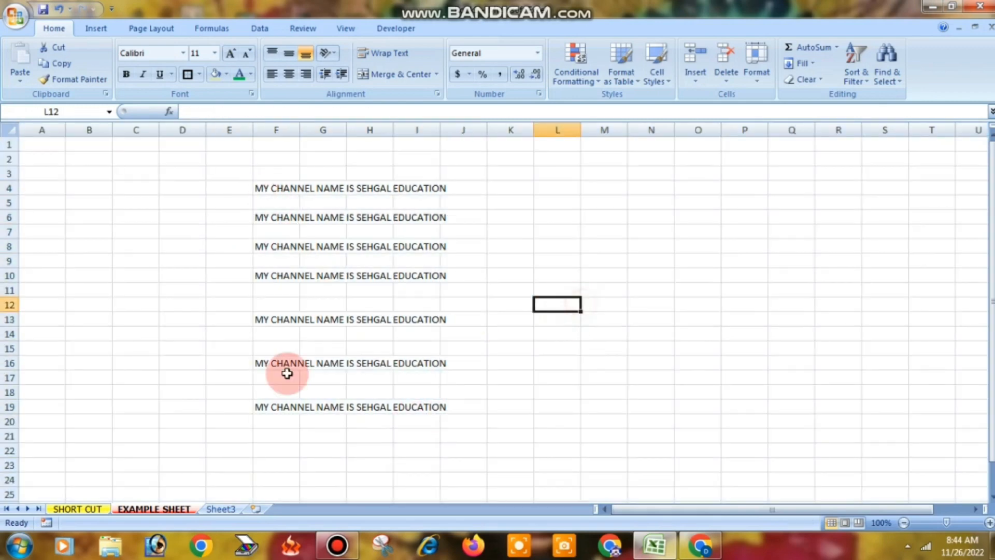
# - Check the bold entry on the SHORT CUT sheet, and make F8:J8 on EXAMPLE SHEET bold
pyautogui.click(86, 508)
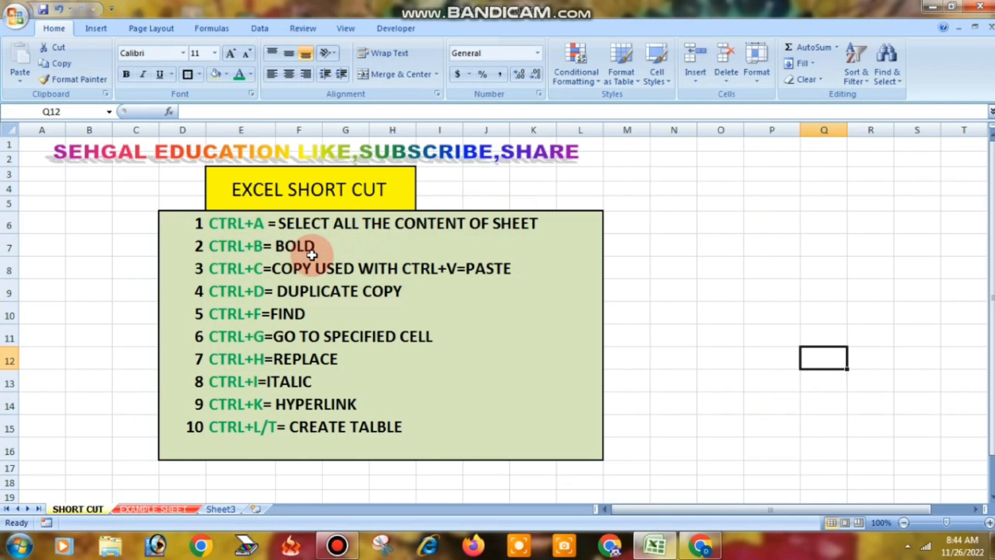
pyautogui.click(150, 510)
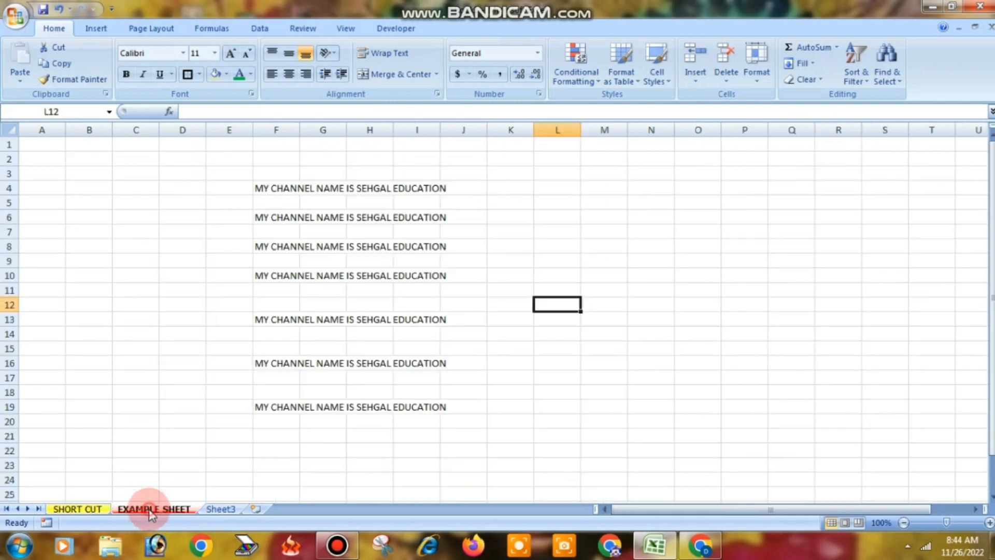
pyautogui.click(507, 362)
pyautogui.moveTo(273, 245); pyautogui.dragTo(419, 246)
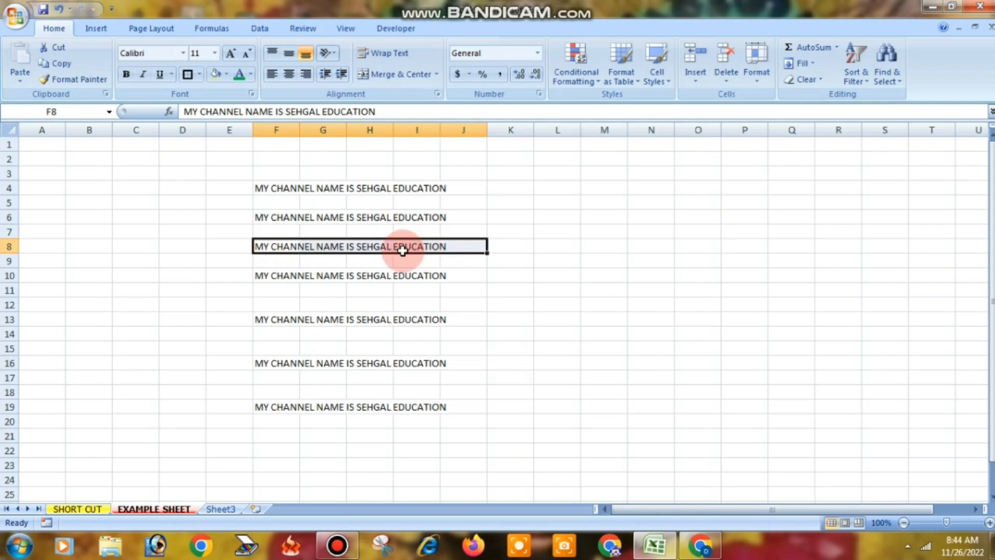
pyautogui.click(507, 307)
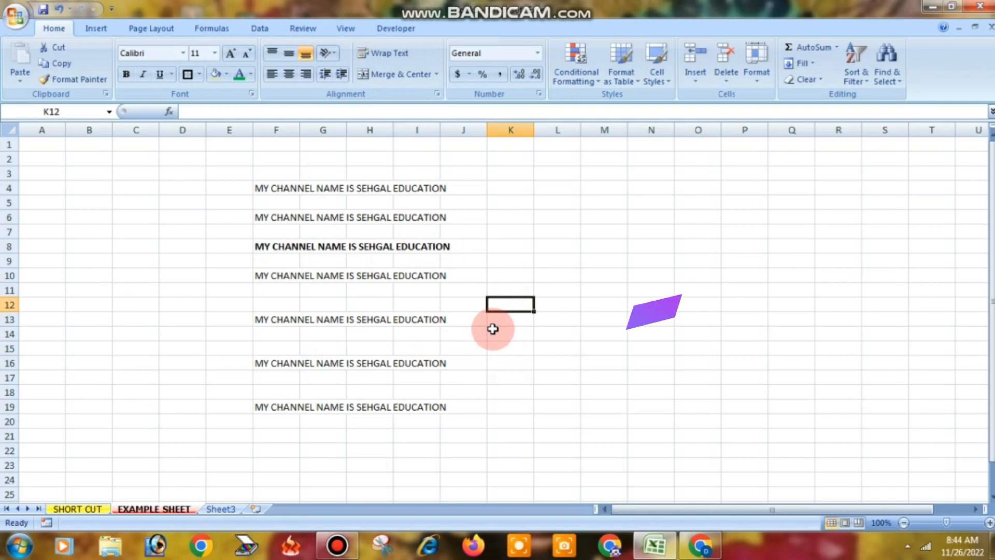
# - Make the channel-name line in E10:J10 bold
pyautogui.moveTo(251, 276); pyautogui.dragTo(455, 279)
pyautogui.hotkey('ctrl', 'b')
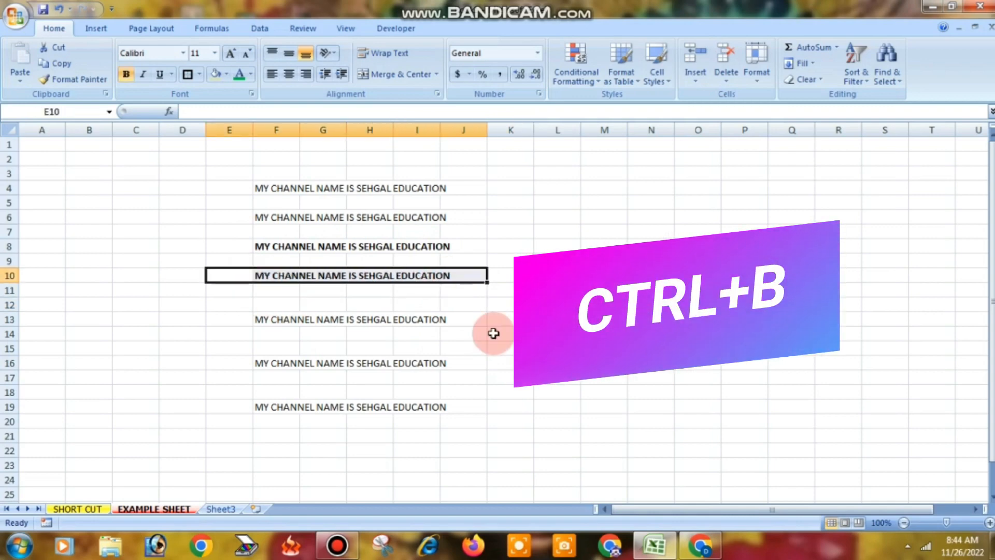
pyautogui.click(499, 336)
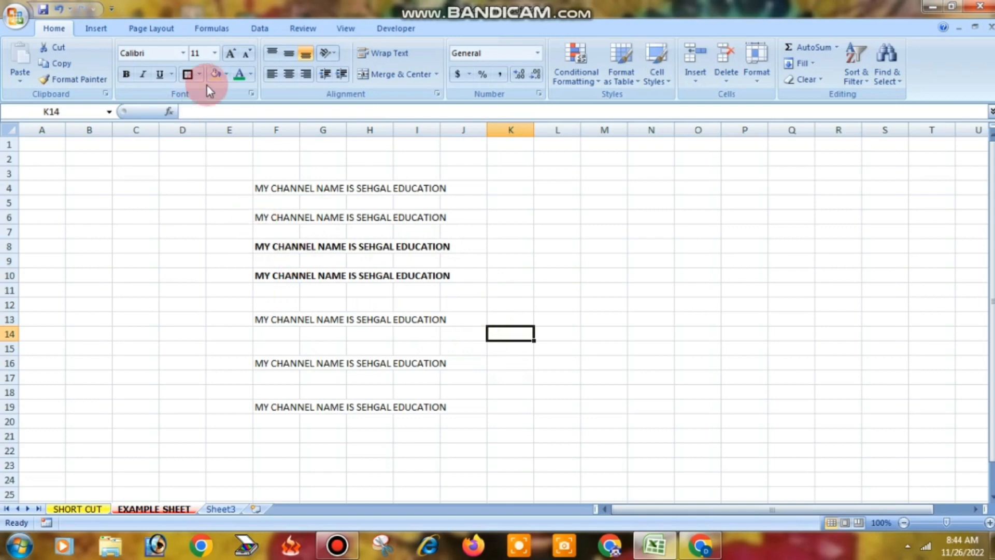
# - Increase the font size of the range E4:J23 to 12
pyautogui.click(231, 53)
pyautogui.moveTo(244, 187); pyautogui.dragTo(485, 469)
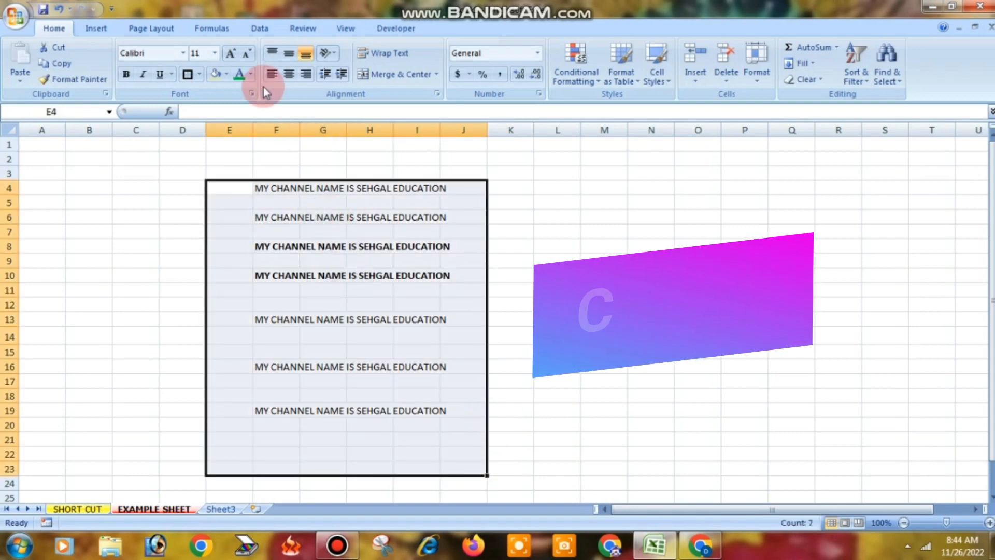
pyautogui.click(230, 54)
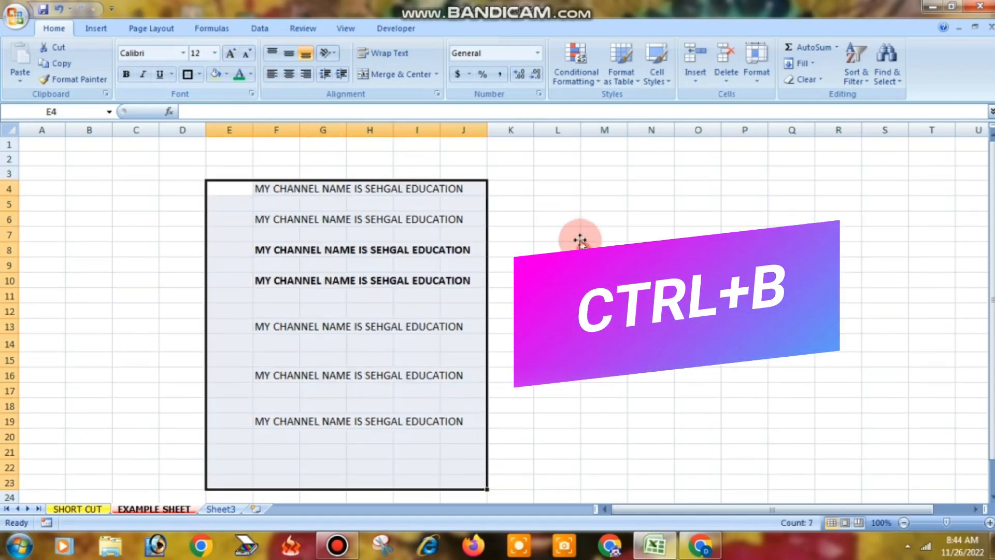
pyautogui.moveTo(596, 234); pyautogui.dragTo(596, 250)
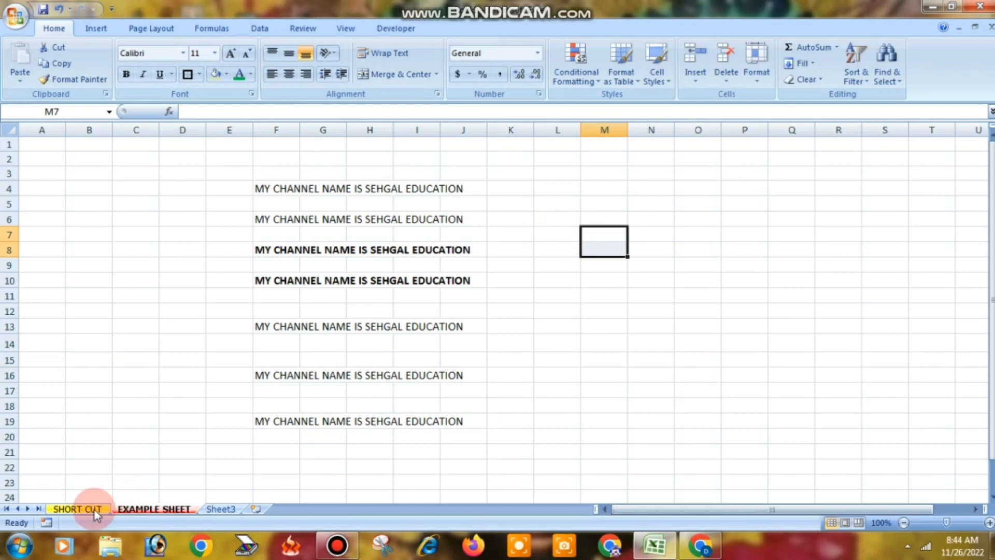
# - Consult the SHORT CUT sheet, and enter the label "CTRL+C" in cell N12 of EXAMPLE SHEET
pyautogui.click(78, 509)
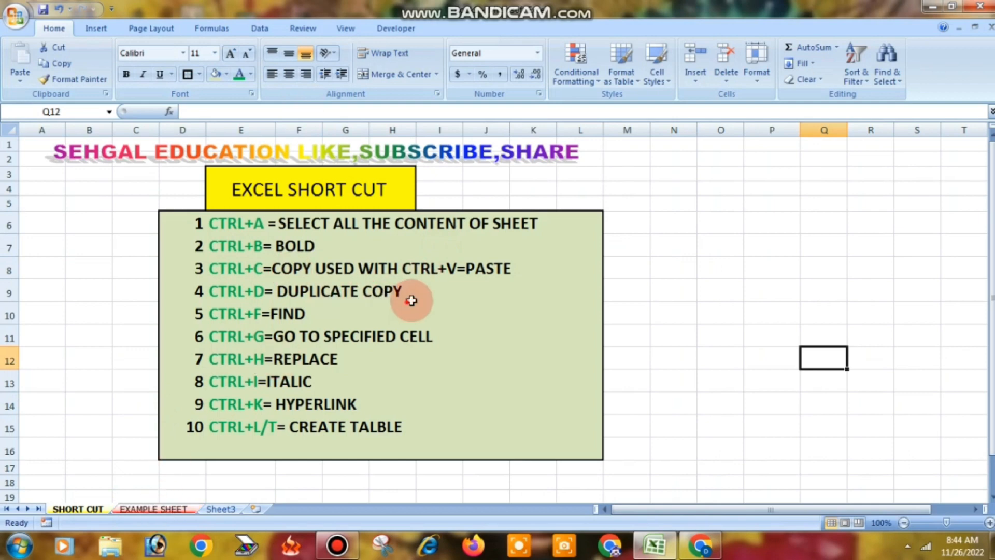
pyautogui.hotkey('ctrl', 'pagedown')
pyautogui.click(641, 309)
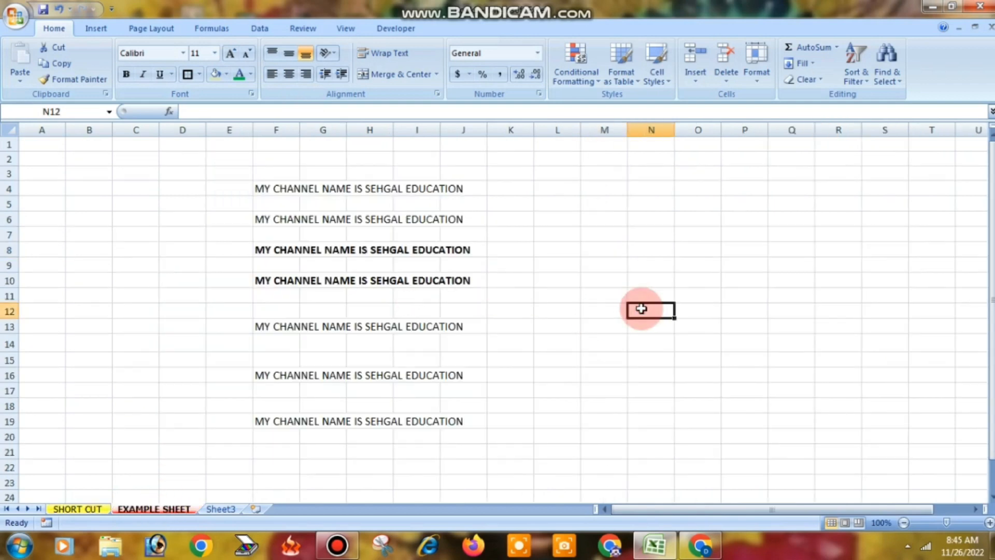
pyautogui.write('CT')
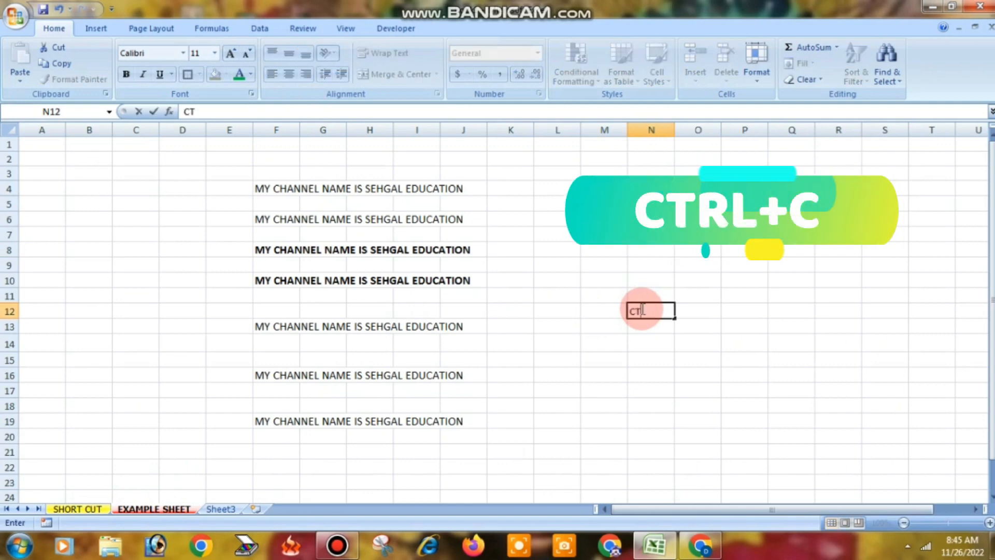
pyautogui.write('RL+C')
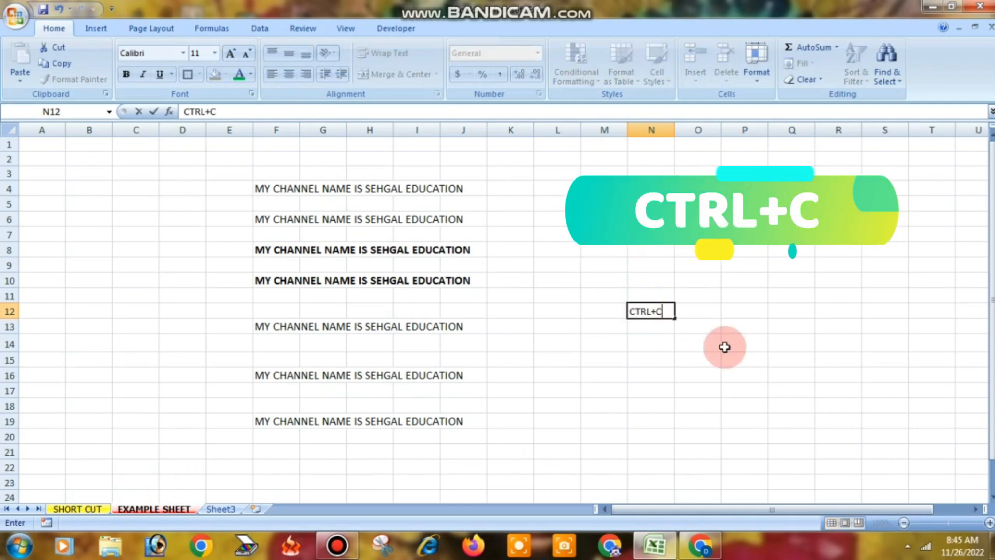
pyautogui.click(726, 345)
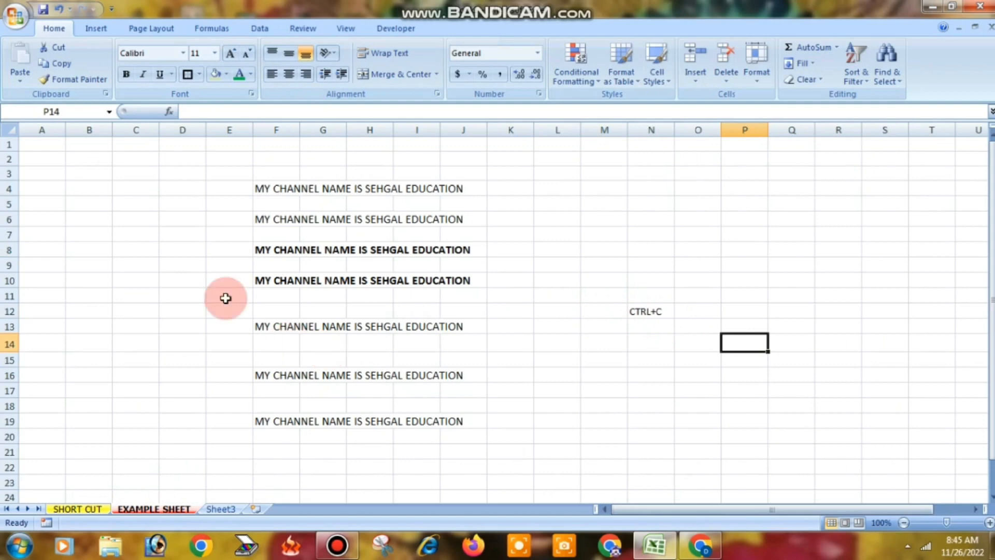
# - Copy the bold line in F10:J10 and switch to the SHORT CUT sheet
pyautogui.moveTo(258, 278); pyautogui.dragTo(459, 274)
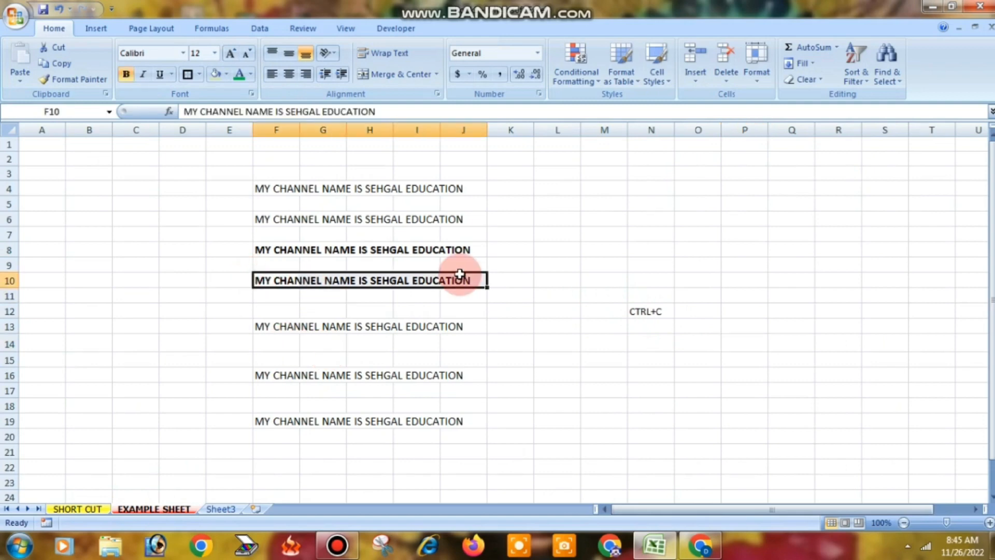
pyautogui.hotkey('ctrl', 'c')
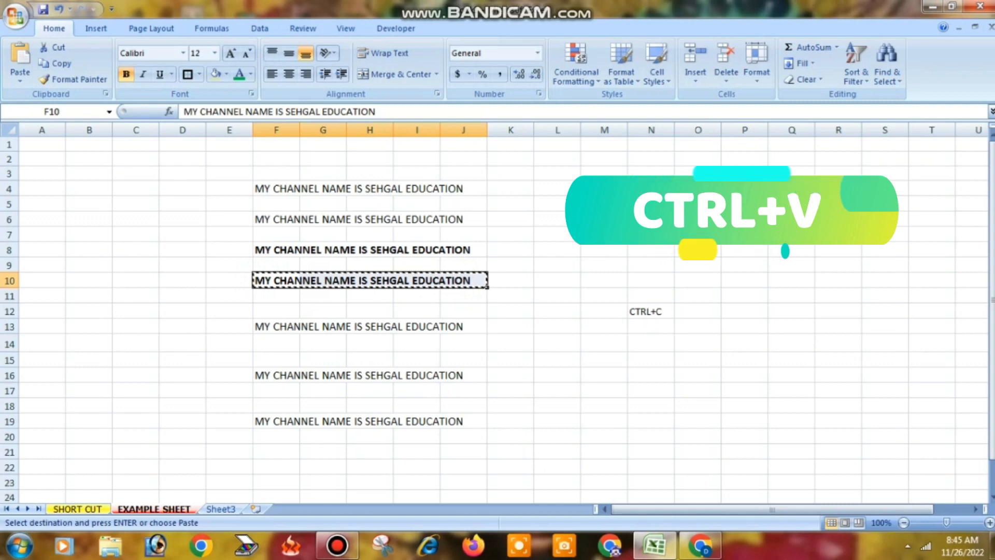
pyautogui.click(77, 508)
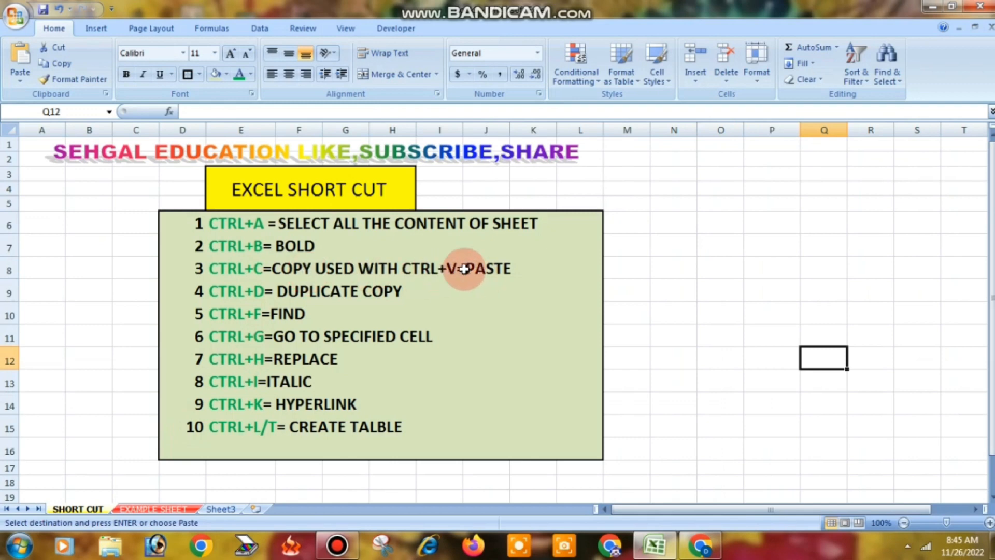
# - Paste the copied bold channel-name line on EXAMPLE SHEET into rows 5, 6, 7, 8 and 10, starting in column M
pyautogui.click(148, 509)
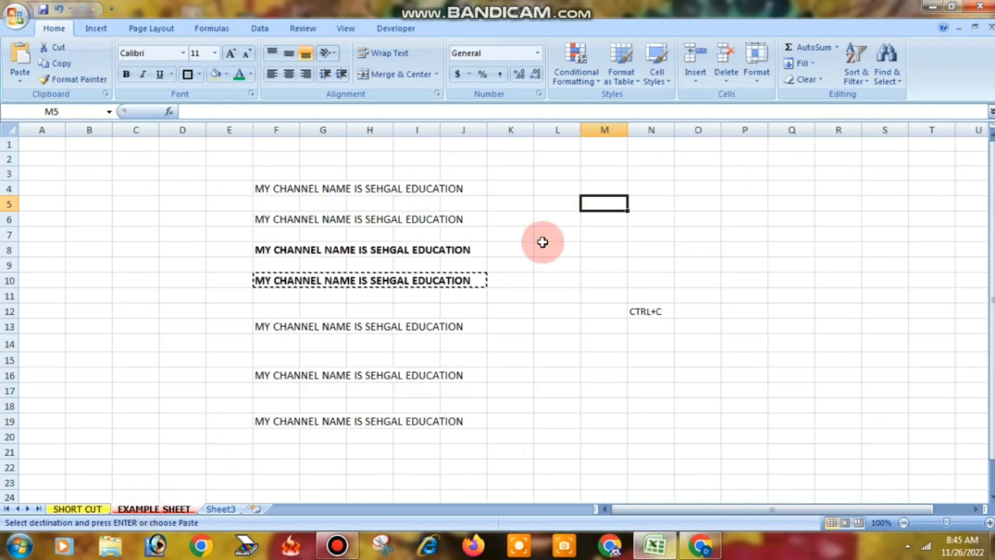
pyautogui.hotkey('ctrl', 'v')
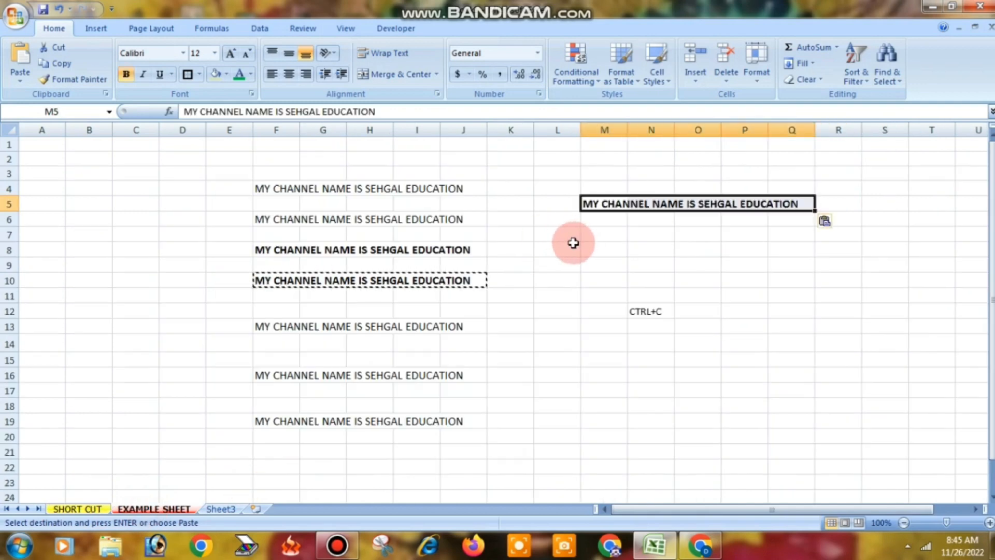
pyautogui.click(587, 251)
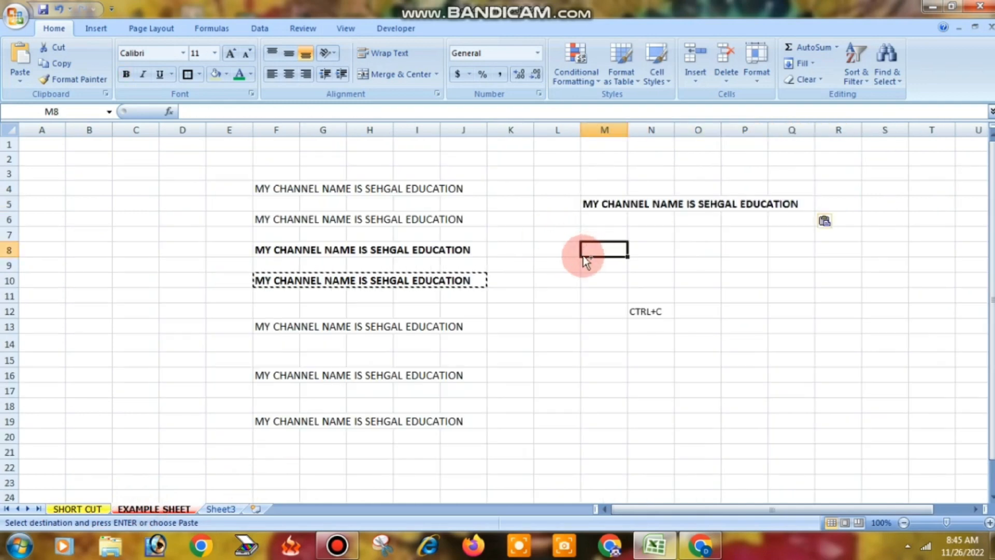
pyautogui.hotkey('ctrl', 'v')
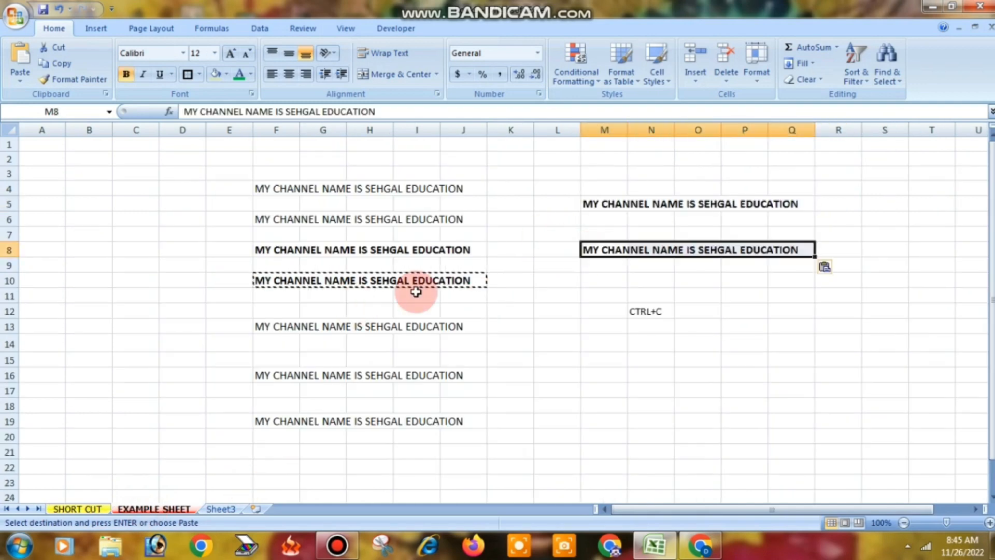
pyautogui.click(605, 281)
pyautogui.hotkey('ctrl', 'v')
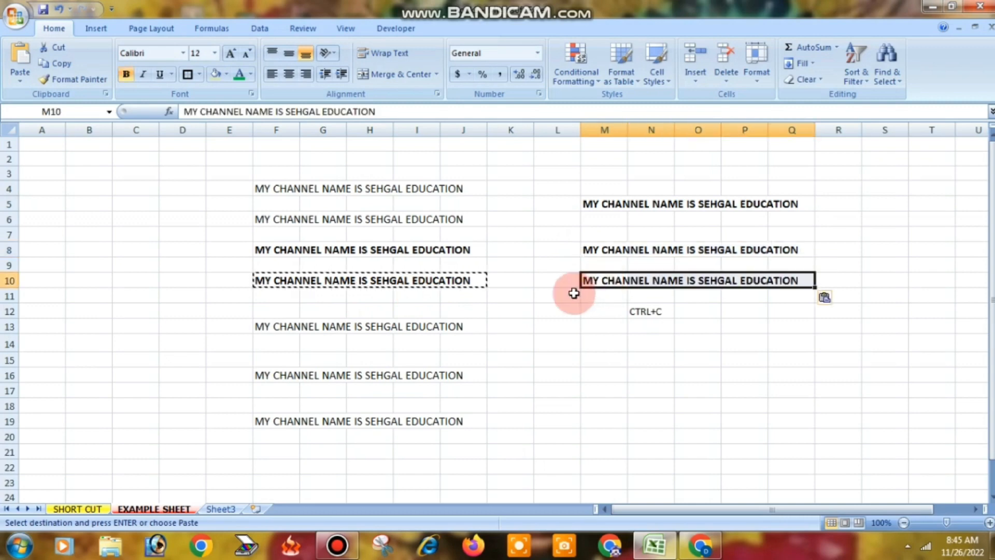
pyautogui.click(601, 230)
pyautogui.hotkey('ctrl', 'v')
pyautogui.click(596, 218)
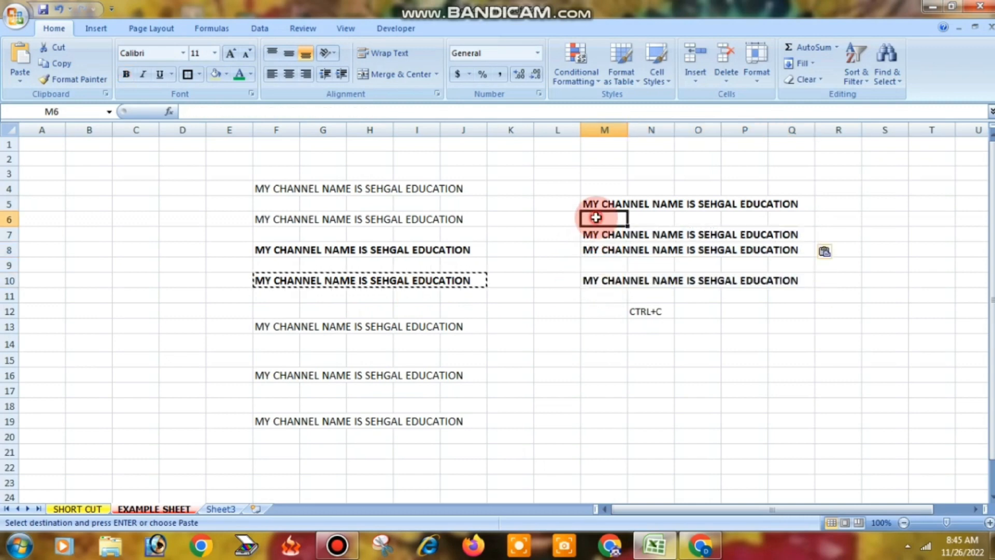
pyautogui.hotkey('ctrl', 'v')
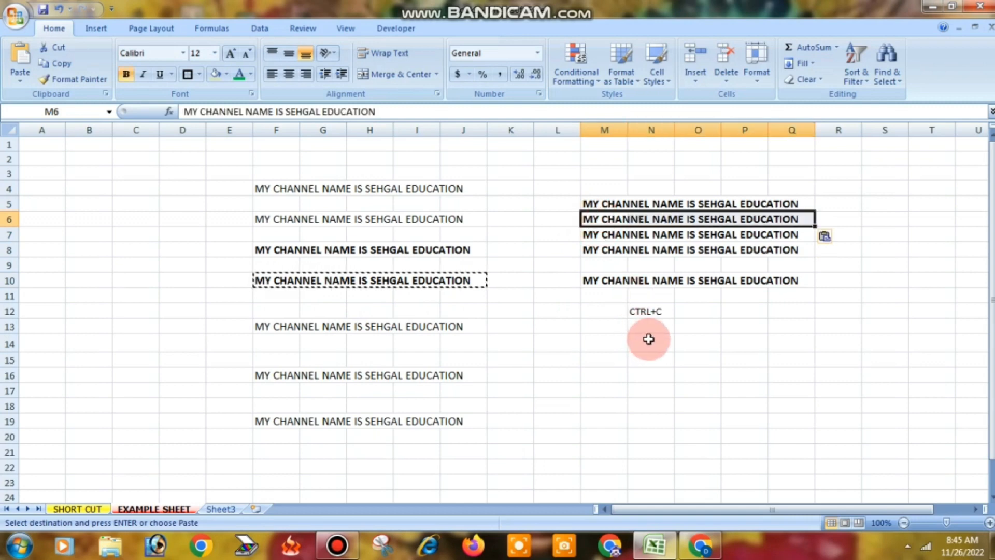
# - Enter the label "CTRL+V PASTE" in cell O12, beside the CTRL+C label
pyautogui.click(720, 311)
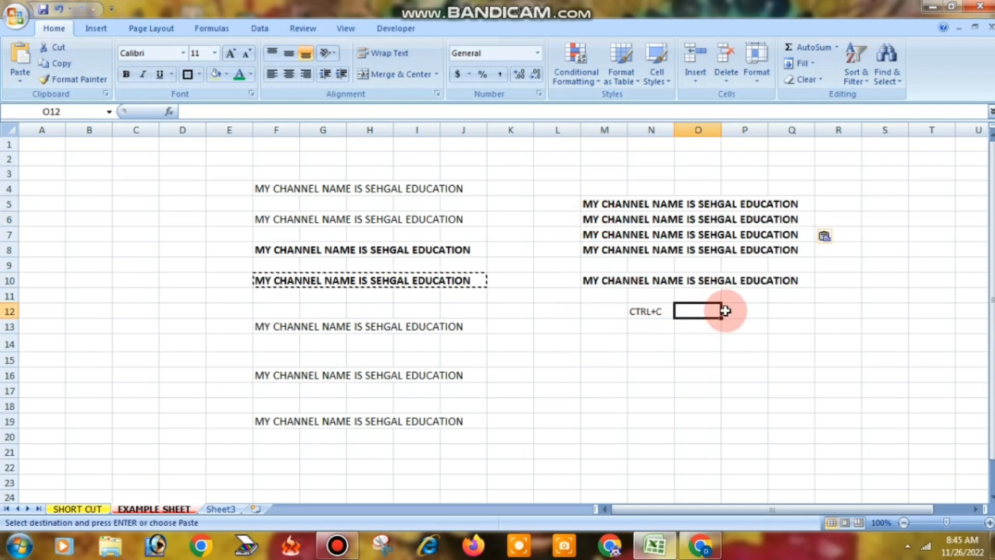
pyautogui.write('CTRL+V P')
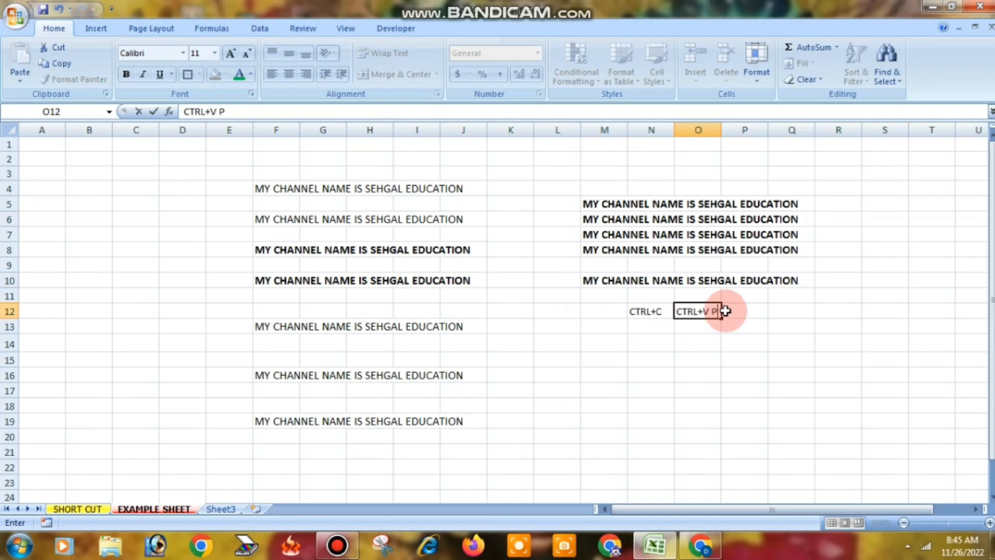
pyautogui.write('ASTE')
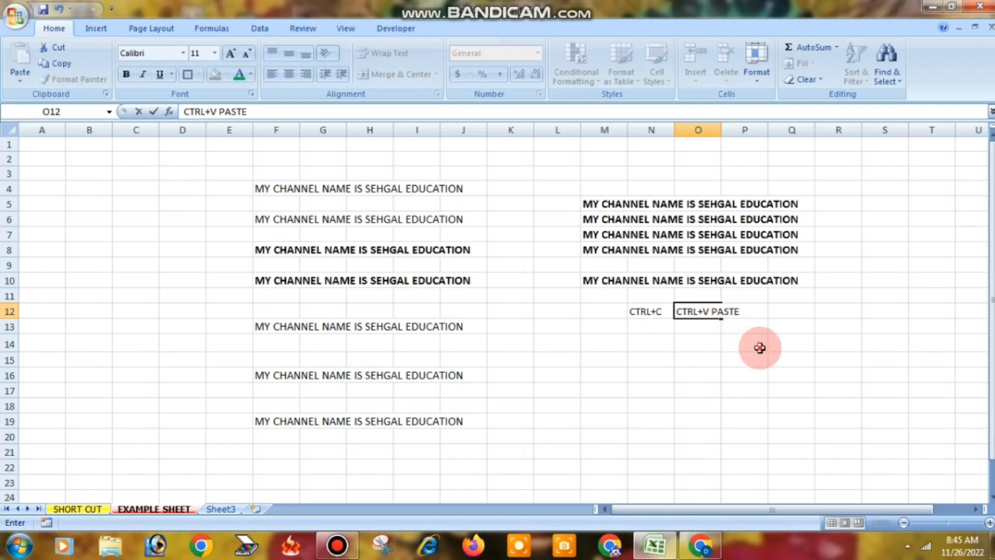
pyautogui.click(759, 346)
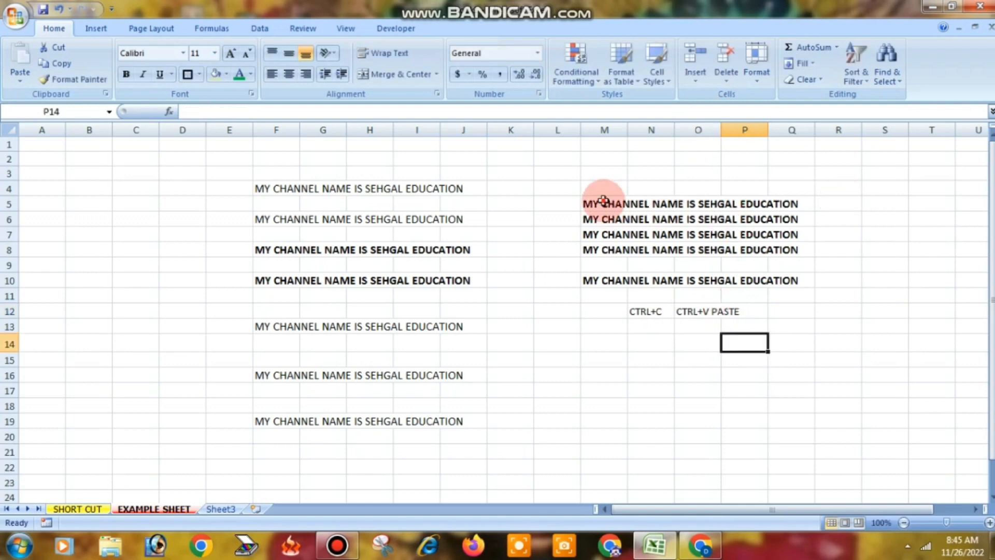
# - Enter the label "PASTE" in cell R7, beside the pasted channel-name lines
pyautogui.moveTo(603, 202); pyautogui.dragTo(793, 251)
pyautogui.click(846, 223)
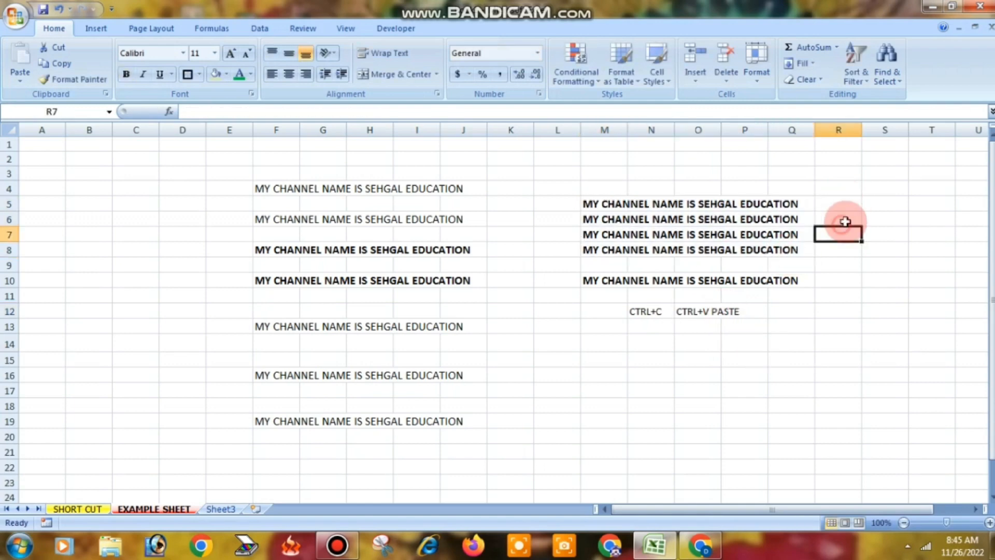
pyautogui.write('PASTE')
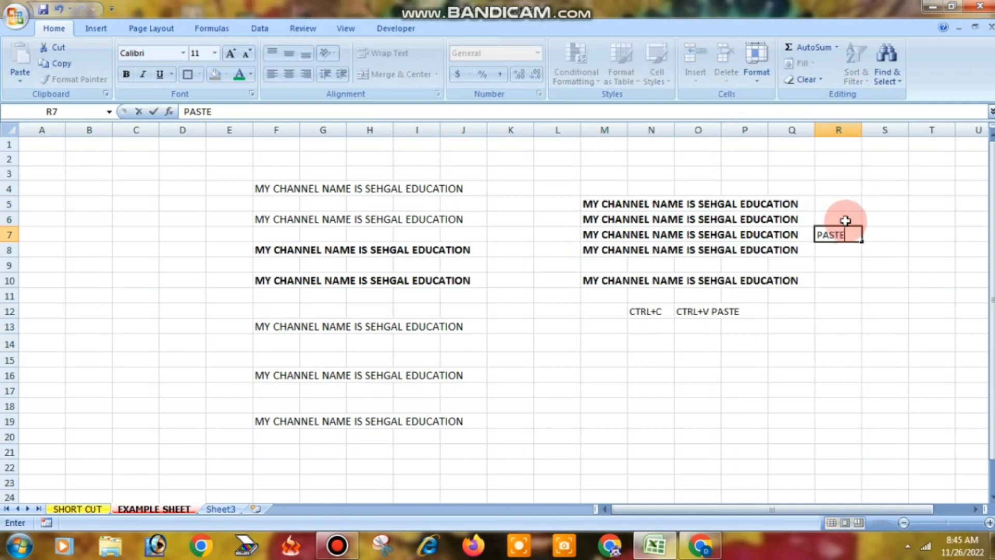
pyautogui.click(871, 313)
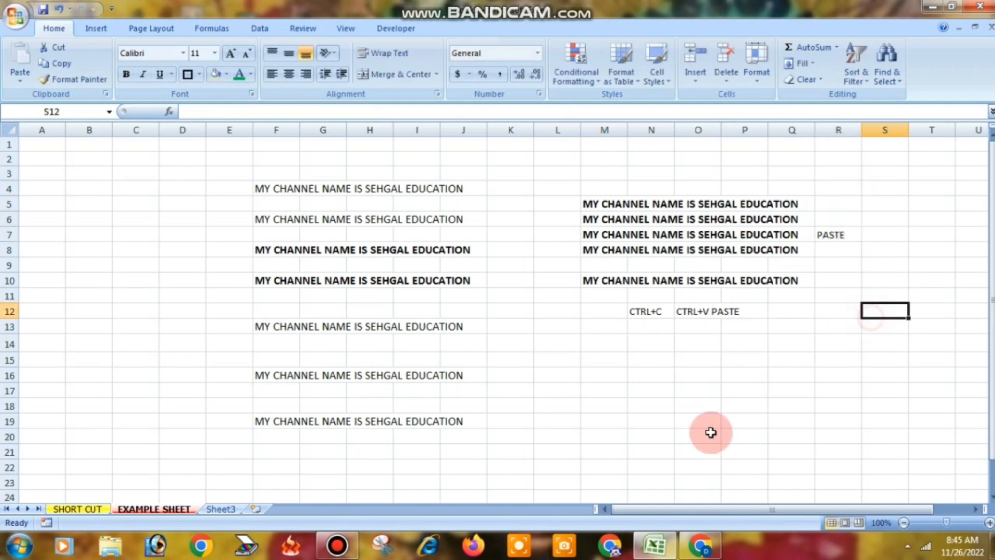
pyautogui.click(649, 317)
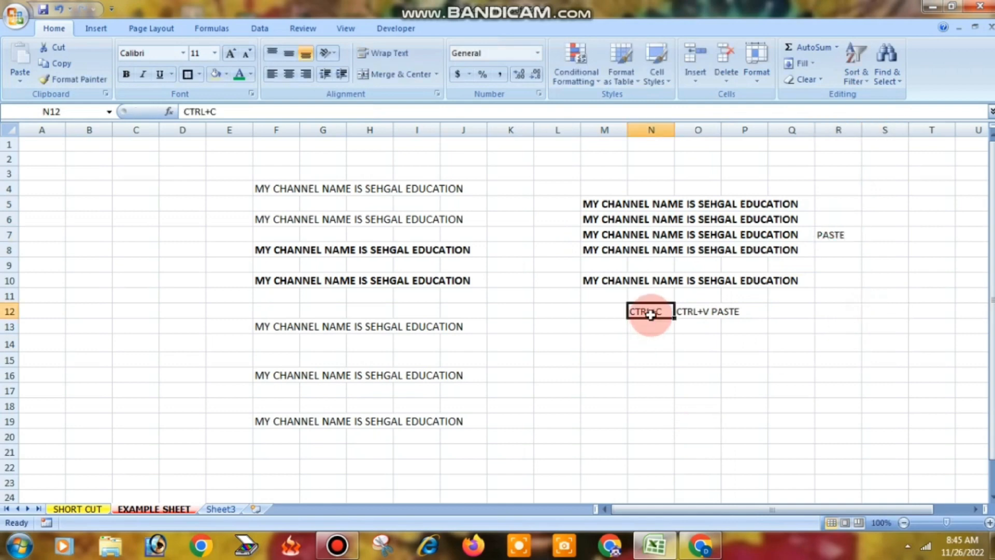
pyautogui.click(842, 233)
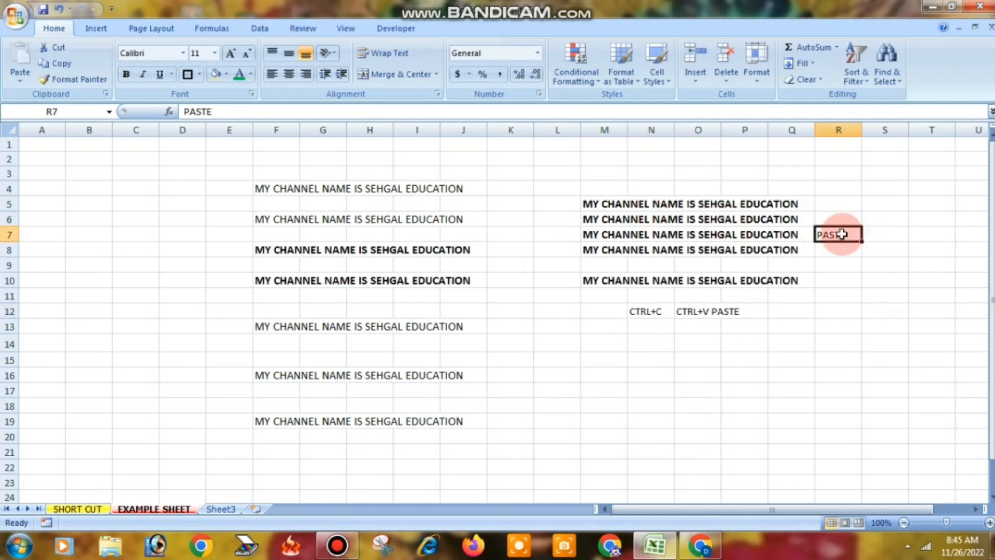
pyautogui.click(705, 311)
pyautogui.click(832, 229)
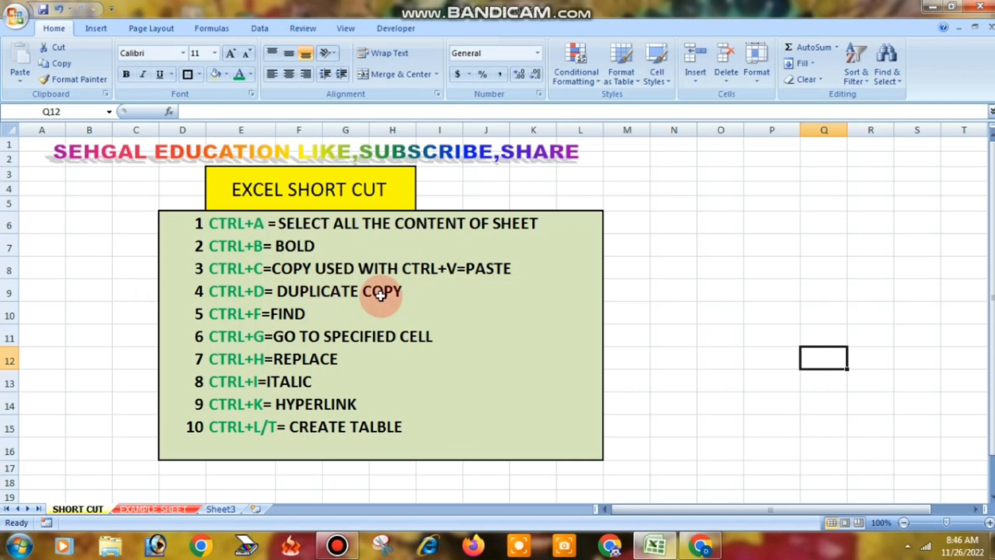
# - Return to EXAMPLE SHEET and enter the value 100 in cell C5
pyautogui.click(168, 510)
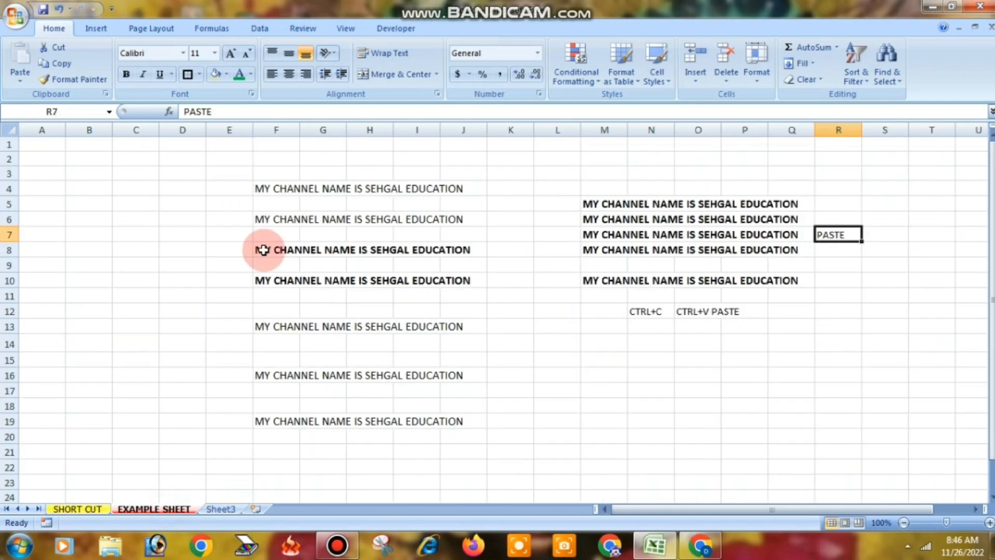
pyautogui.click(148, 204)
pyautogui.write('100')
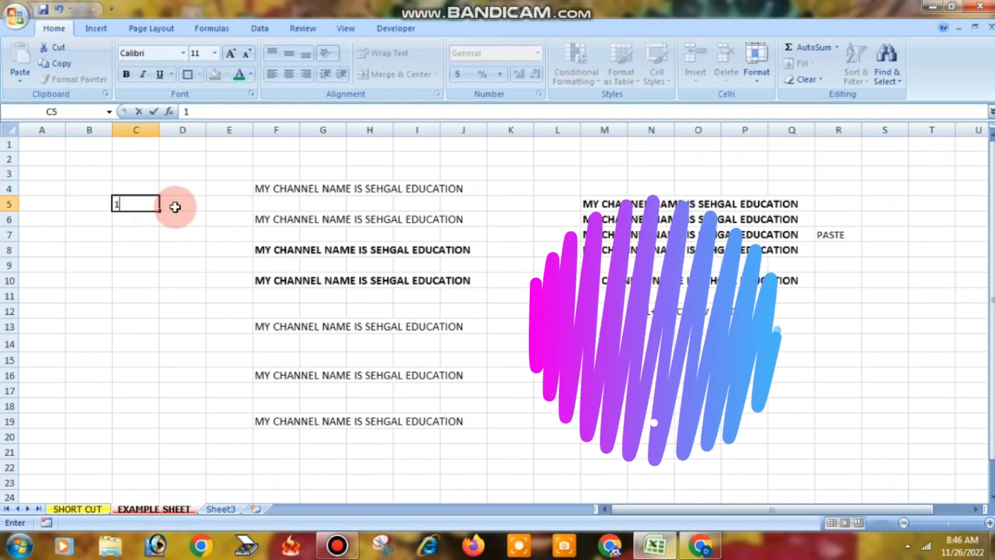
pyautogui.press('Return')
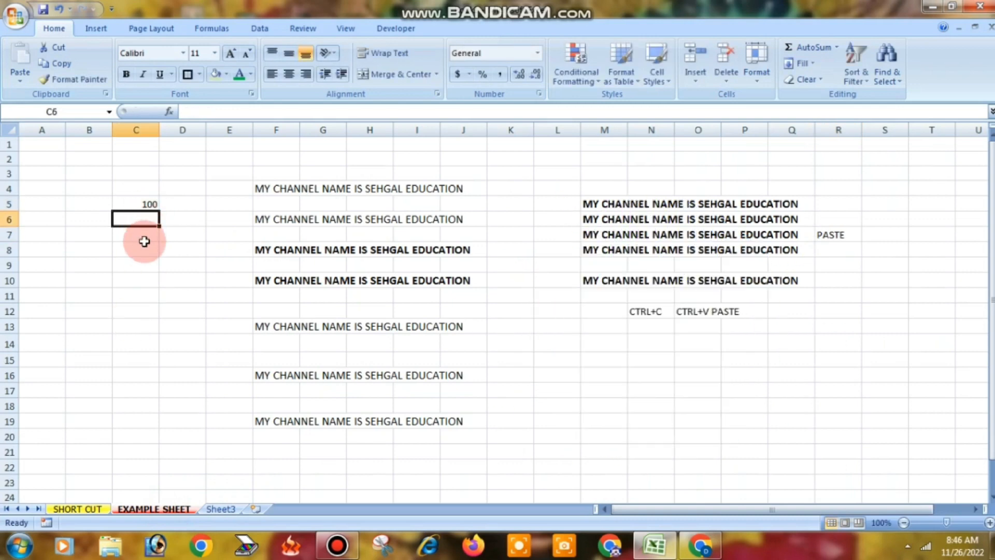
# - Enter the label "CTRL+D" in cell C3, above the value 100
pyautogui.click(133, 171)
pyautogui.write('C')
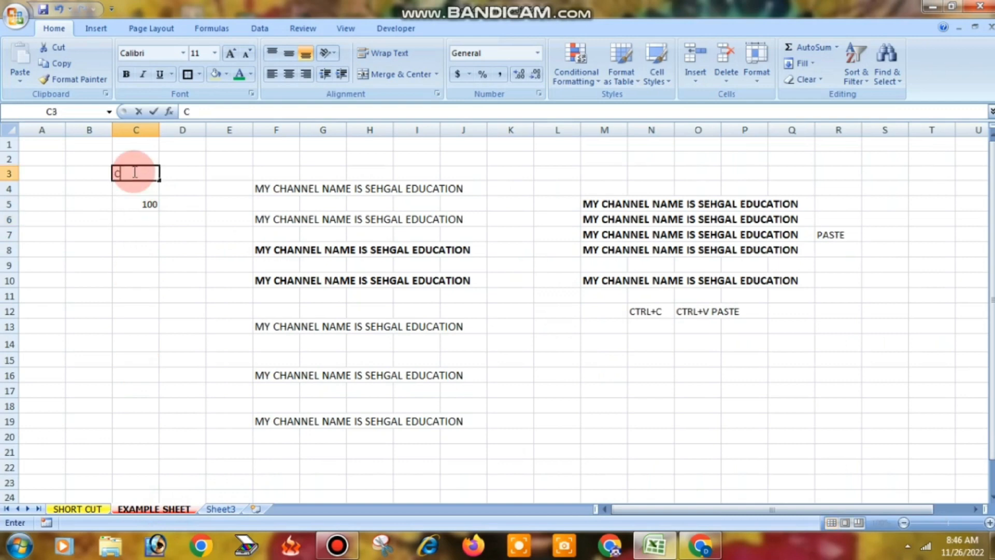
pyautogui.write('TRL+D')
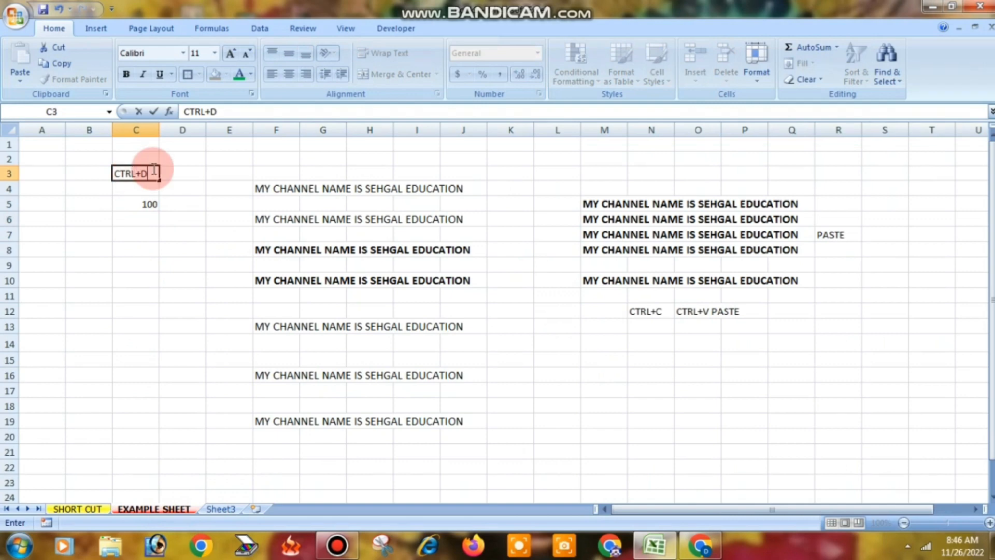
pyautogui.click(171, 249)
# - Duplicate the value 100 from C5 down column C with Fill Down, cell by cell through C16
pyautogui.click(136, 206)
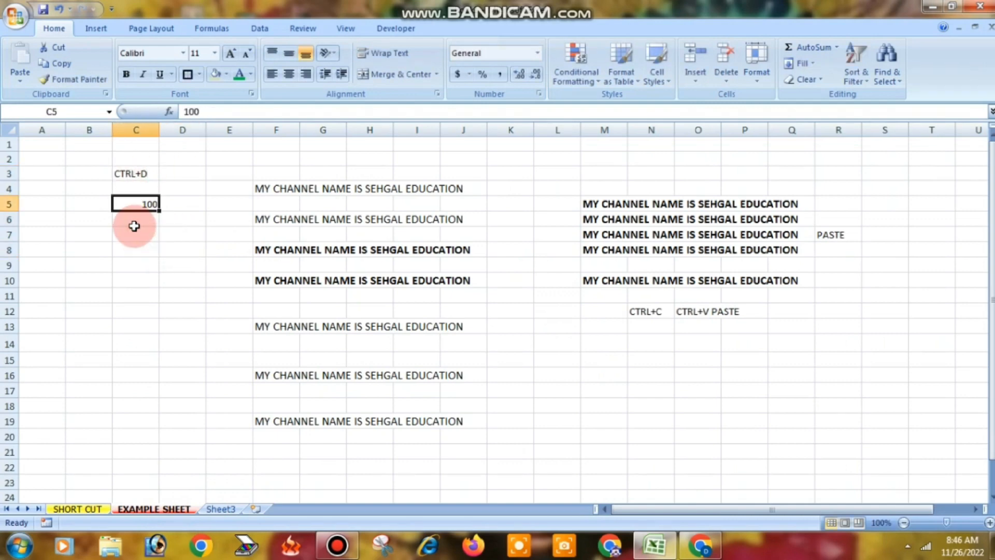
pyautogui.click(133, 222)
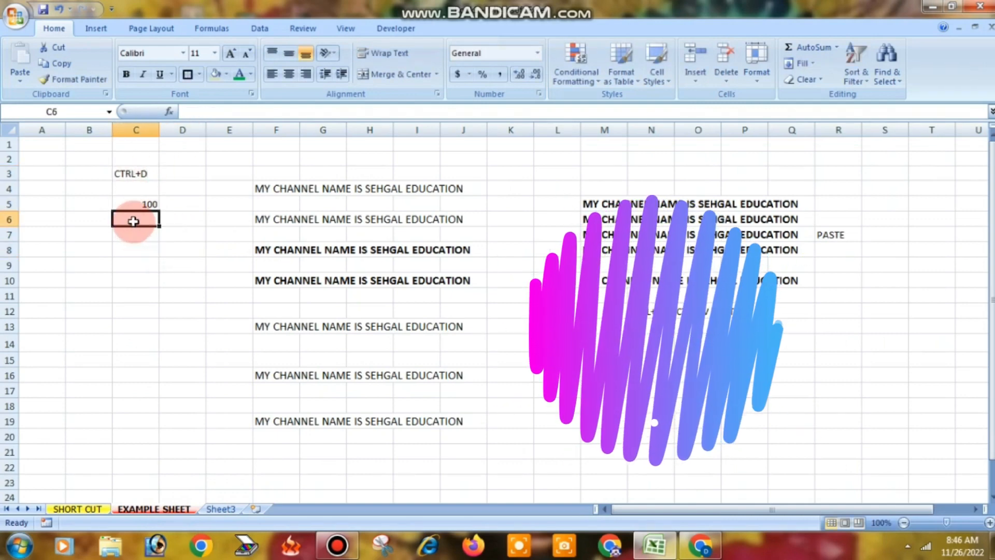
pyautogui.hotkey('ctrl', 'd')
pyautogui.click(136, 234)
pyautogui.hotkey('ctrl', 'd')
pyautogui.click(143, 250)
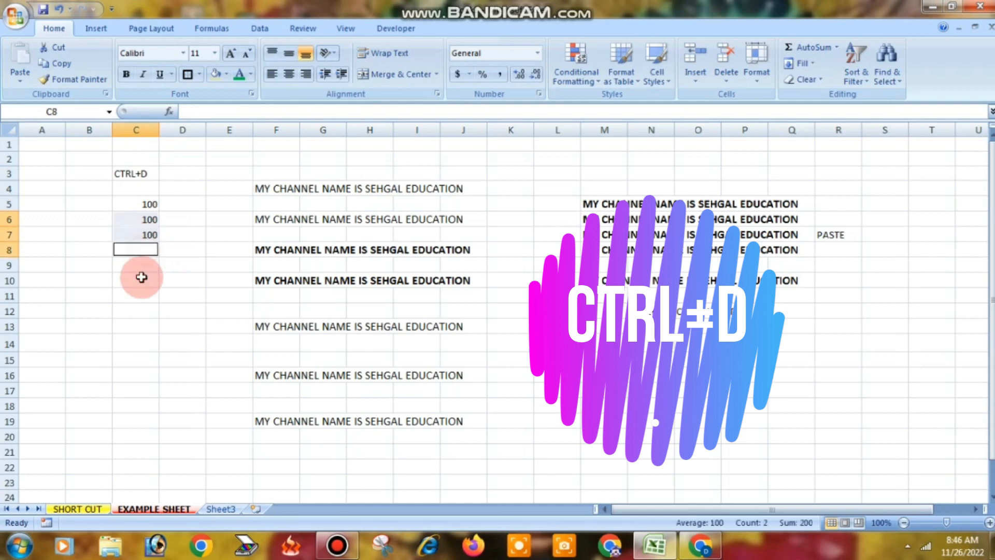
pyautogui.click(138, 265)
pyautogui.hotkey('ctrl', 'd')
pyautogui.click(139, 281)
pyautogui.hotkey('ctrl', 'd')
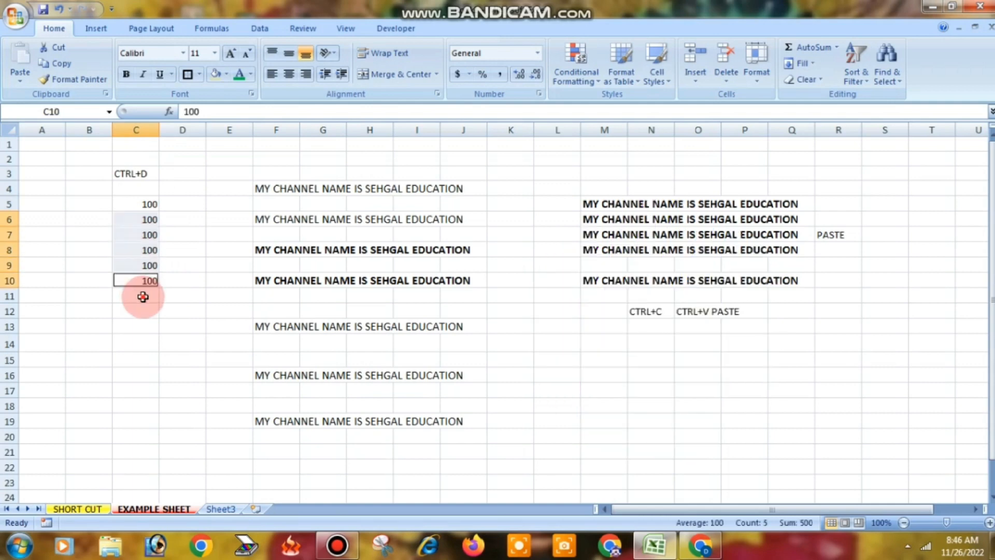
pyautogui.click(140, 297)
pyautogui.hotkey('ctrl', 'd')
pyautogui.click(138, 312)
pyautogui.hotkey('ctrl', 'd')
pyautogui.click(139, 326)
pyautogui.click(138, 343)
pyautogui.hotkey('ctrl', 'd')
pyautogui.click(147, 360)
pyautogui.hotkey('ctrl', 'd')
pyautogui.click(153, 374)
pyautogui.hotkey('ctrl', 'd')
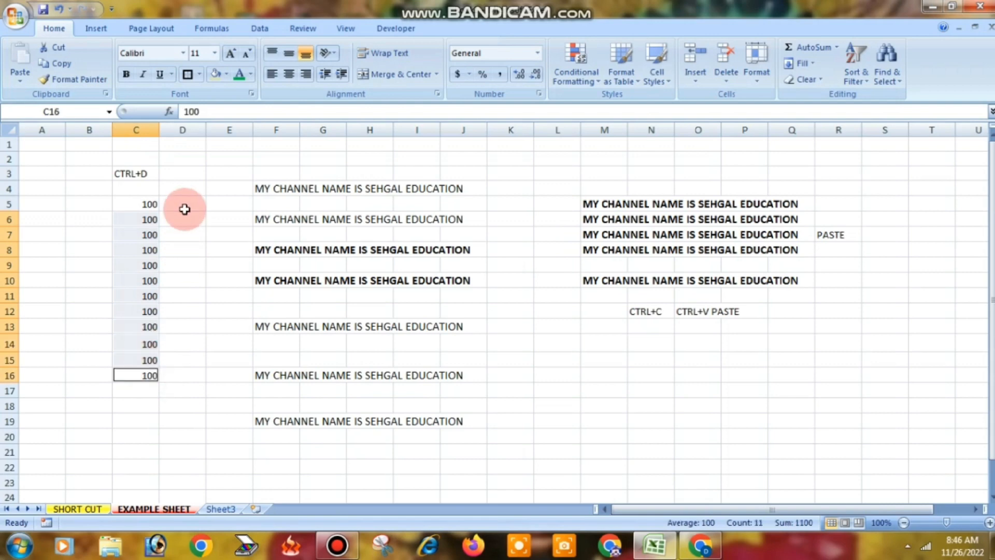
pyautogui.moveTo(184, 207); pyautogui.dragTo(188, 371)
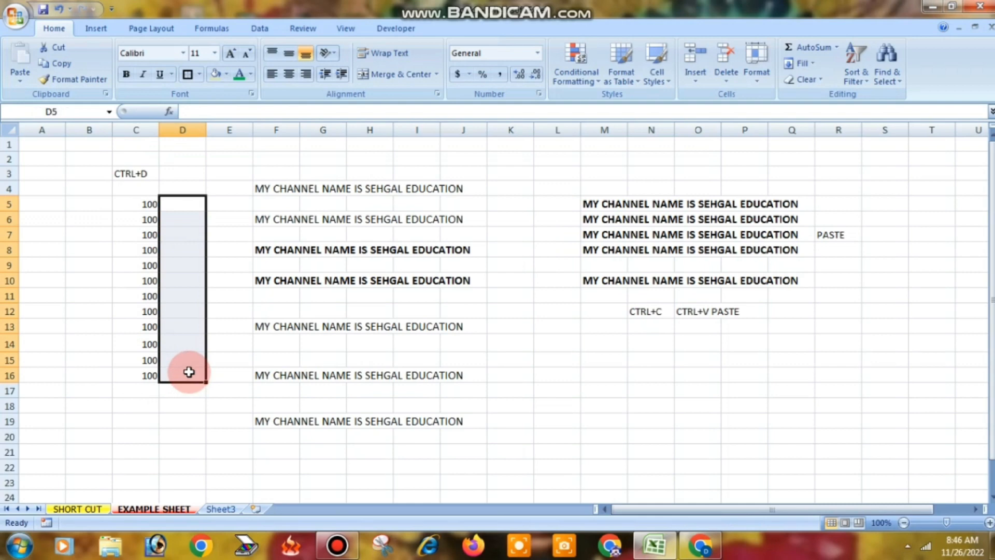
pyautogui.click(182, 375)
pyautogui.moveTo(143, 391); pyautogui.dragTo(143, 447)
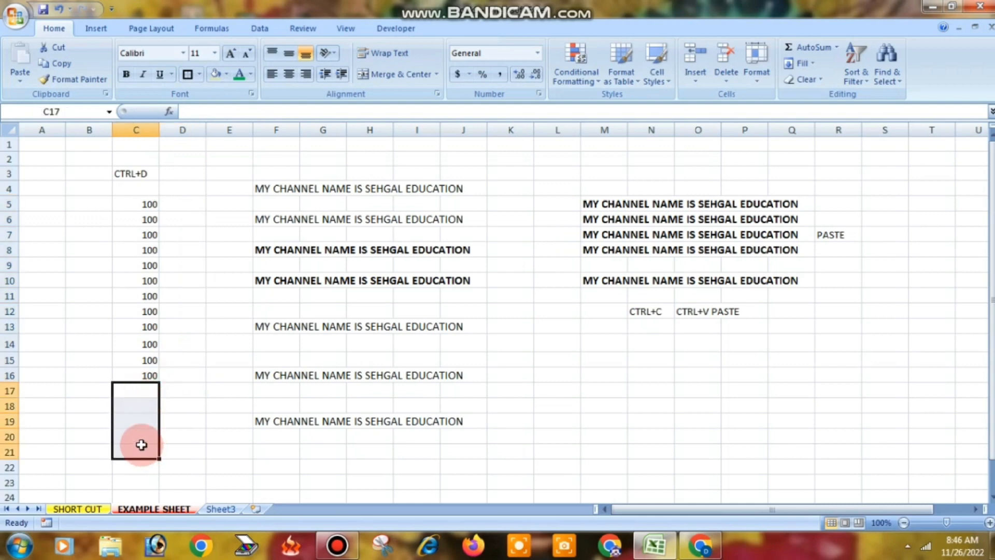
# - Continue duplicating the value 100 down column C into cells C17, C18 and C19
pyautogui.click(149, 395)
pyautogui.hotkey('ctrl', 'd')
pyautogui.keyDown('ctrl'); pyautogui.click(150, 407); pyautogui.keyUp('ctrl')
pyautogui.hotkey('ctrl', 'd')
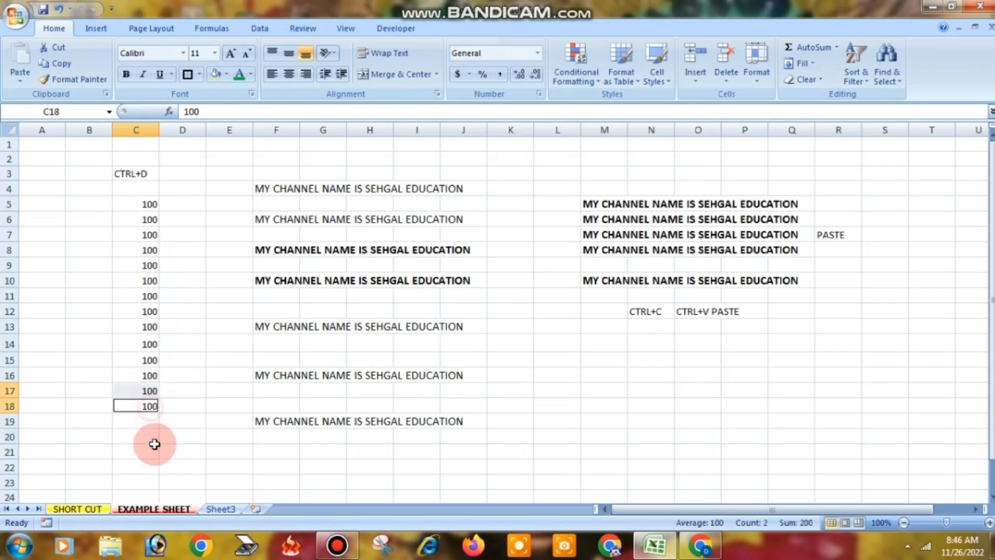
pyautogui.keyDown('ctrl'); pyautogui.click(150, 418); pyautogui.keyUp('ctrl')
pyautogui.hotkey('ctrl', 'd')
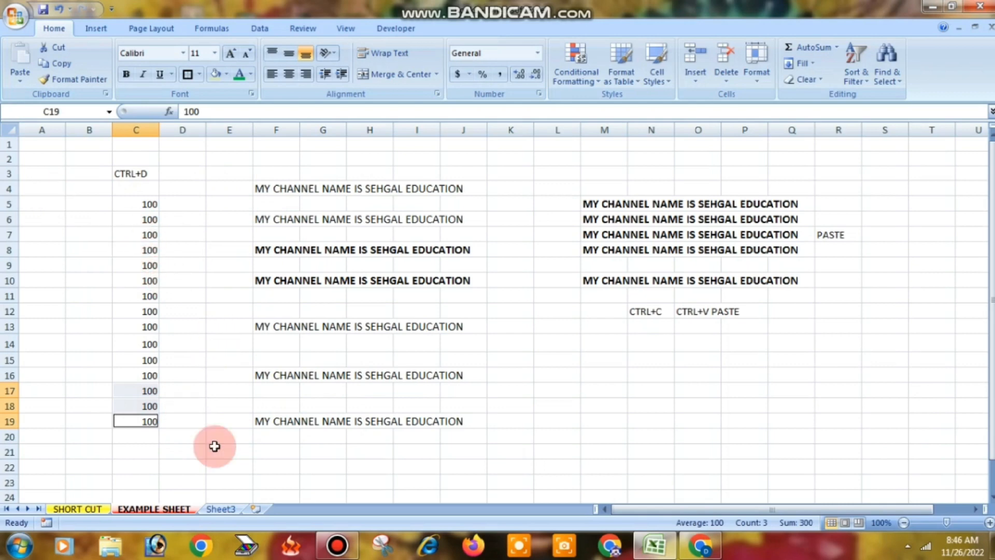
# - Check the shortcut list on SHORT CUT, return to EXAMPLE SHEET and find all cells containing "SEHGAL EDUCATION"
pyautogui.click(78, 508)
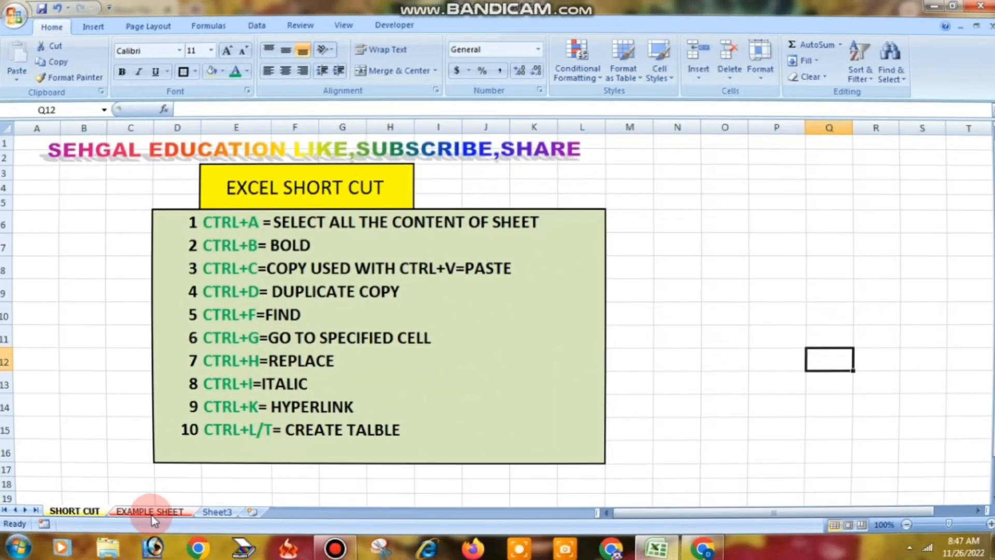
pyautogui.click(150, 512)
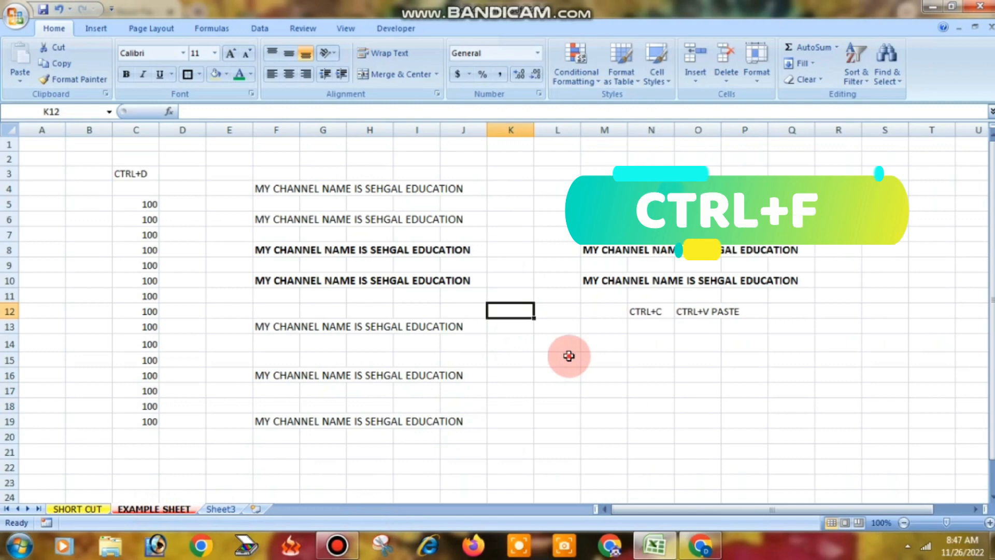
pyautogui.click(569, 356)
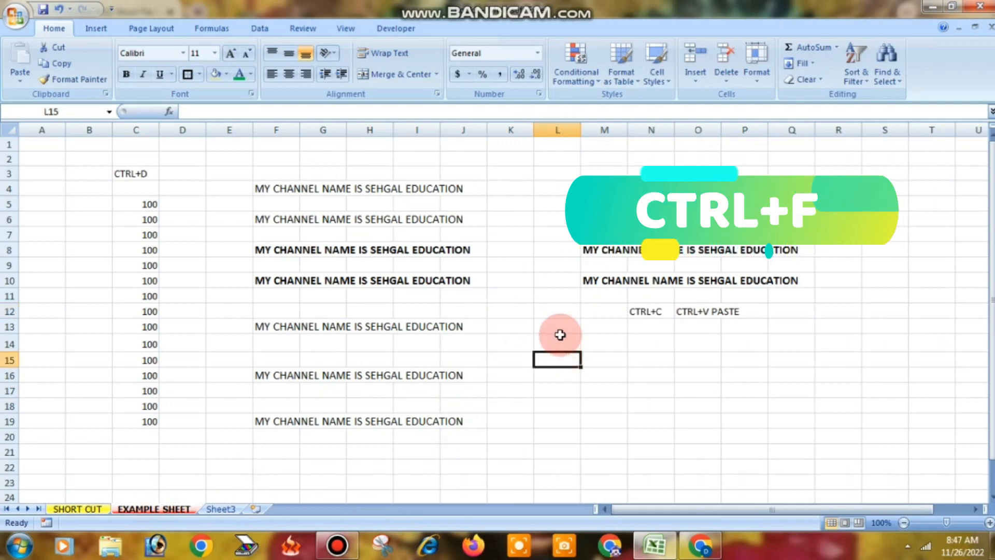
pyautogui.hotkey('ctrl', 'f')
pyautogui.moveTo(619, 172); pyautogui.dragTo(631, 302)
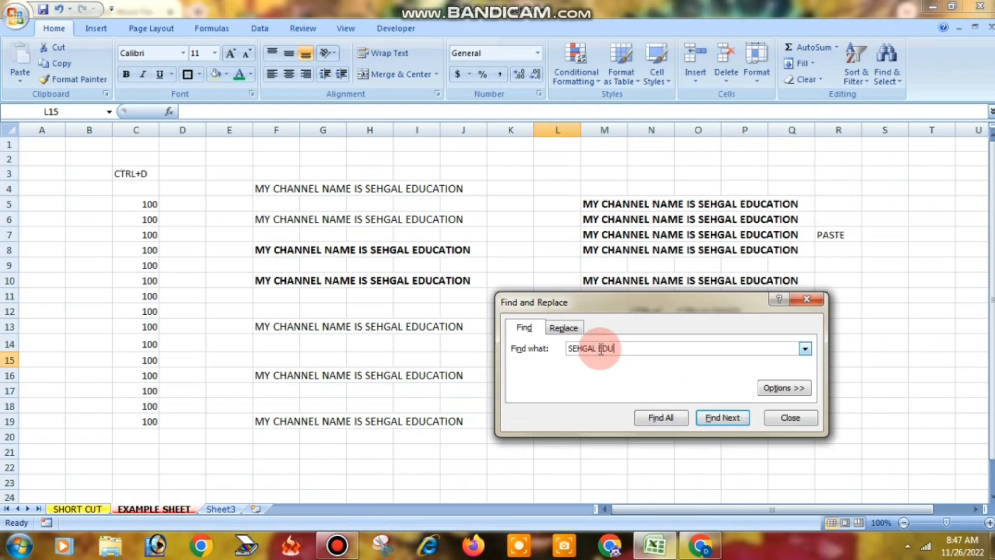
pyautogui.write('N')
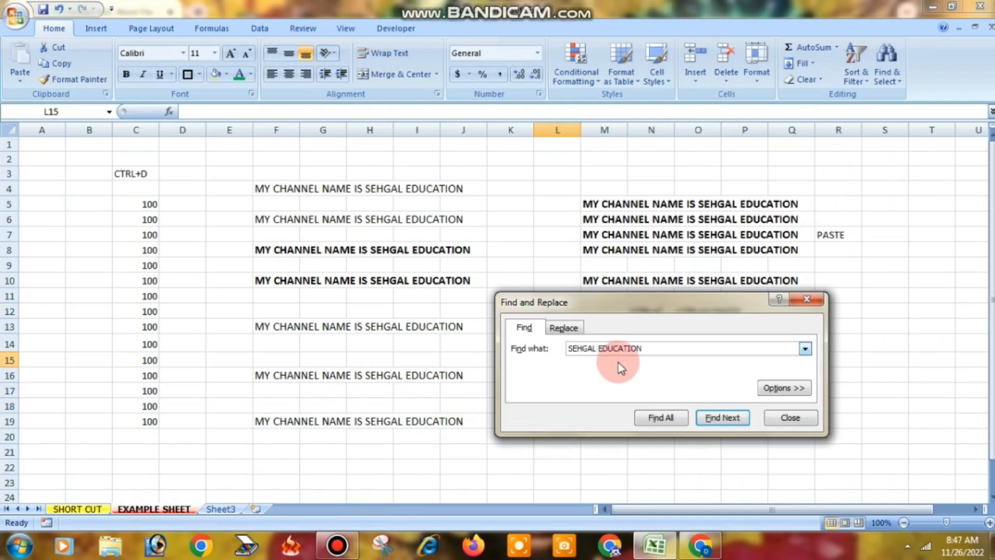
pyautogui.click(655, 418)
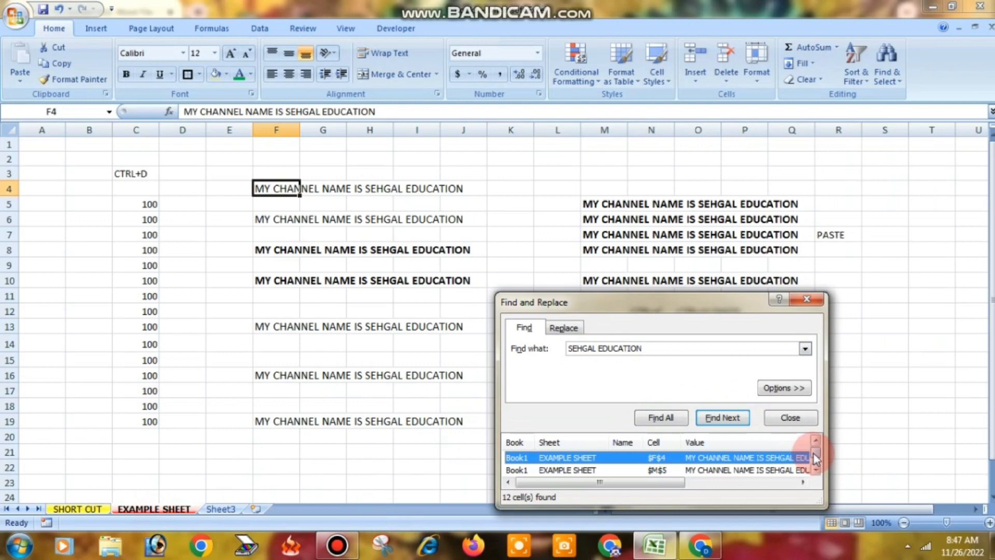
# - Move and enlarge the Find and Replace dialog so that the whole results list fits in it
pyautogui.moveTo(814, 453); pyautogui.dragTo(814, 459)
pyautogui.moveTo(737, 303); pyautogui.dragTo(738, 170)
pyautogui.moveTo(820, 367); pyautogui.dragTo(879, 503)
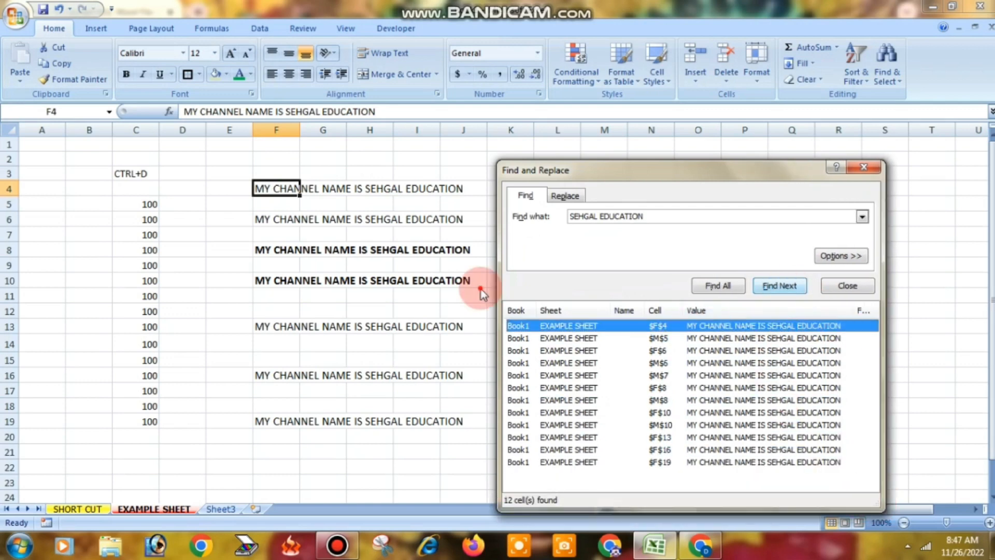
# - Step through the successive matches of "SEHGAL EDUCATION" one by one, as far as cell F8
pyautogui.click(786, 288)
pyautogui.click(470, 290)
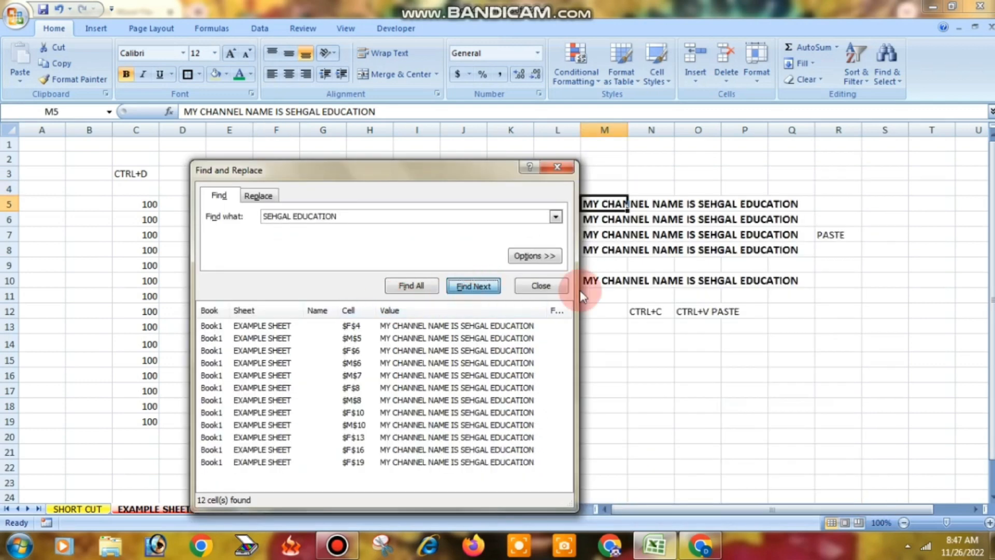
pyautogui.click(585, 289)
pyautogui.click(474, 290)
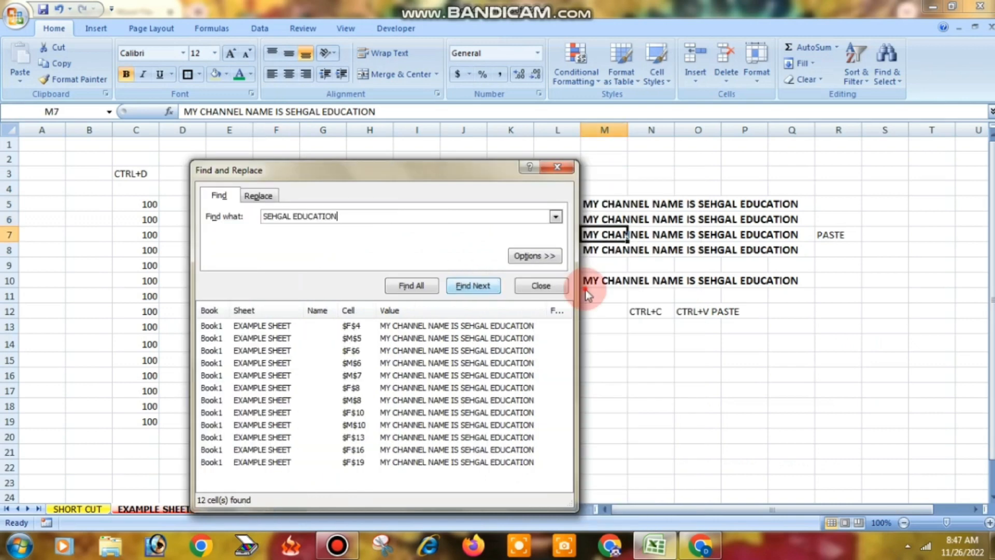
pyautogui.click(587, 295)
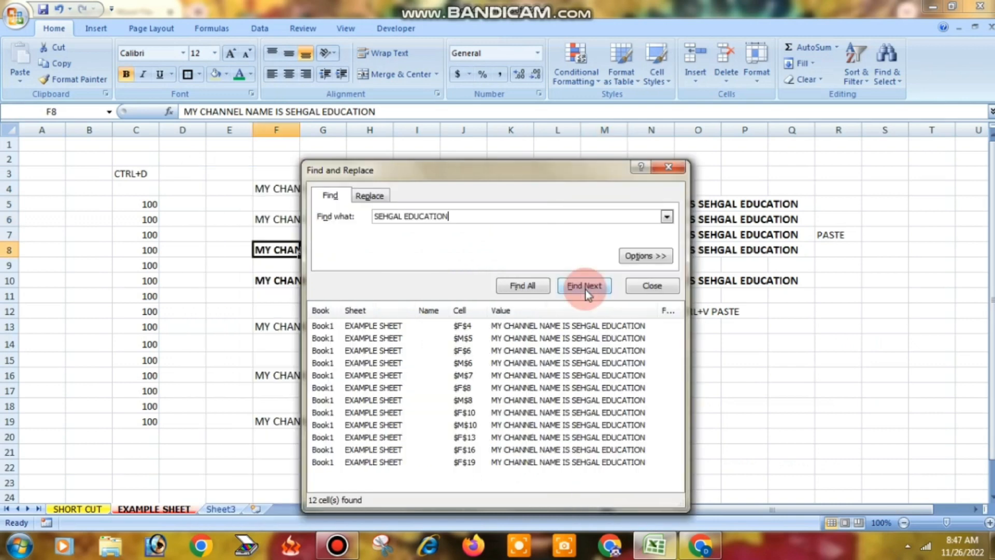
# - List all matches again, jump to the results in cells M5 and F6, and close the search
pyautogui.click(531, 286)
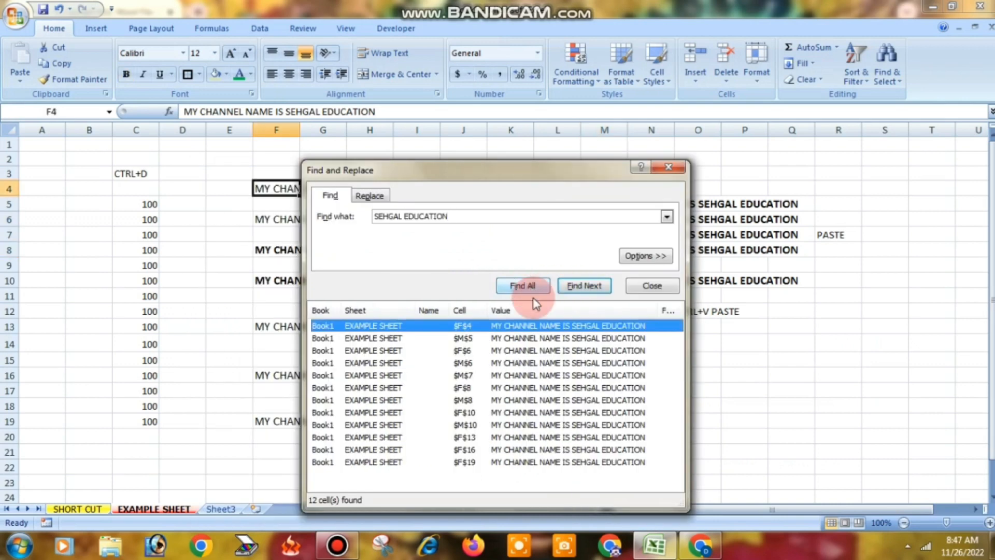
pyautogui.click(585, 338)
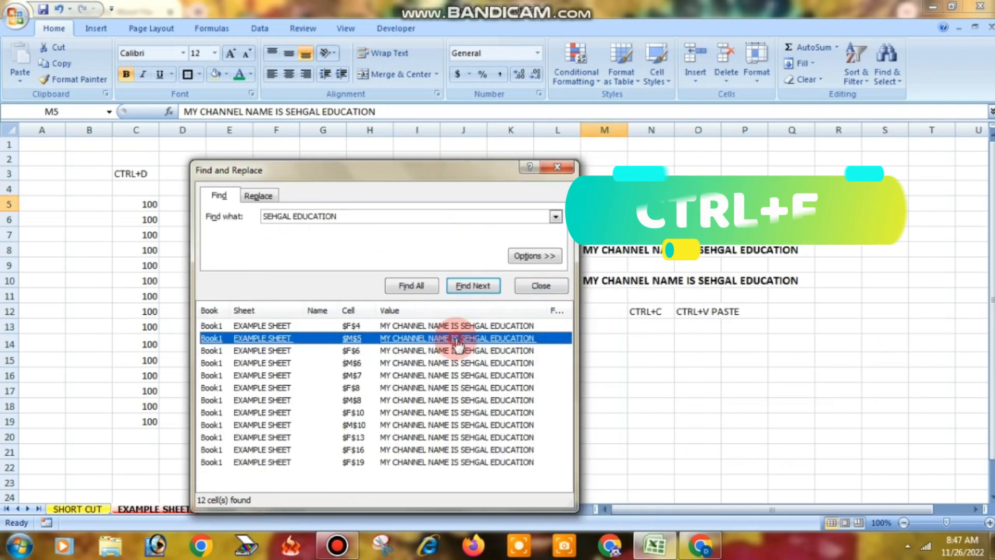
pyautogui.click(457, 350)
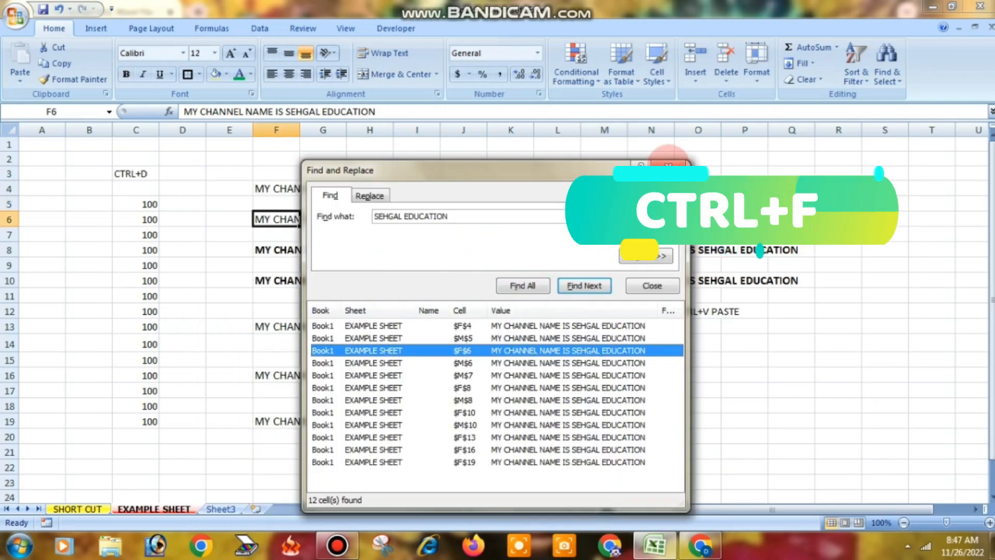
pyautogui.click(669, 165)
pyautogui.click(567, 348)
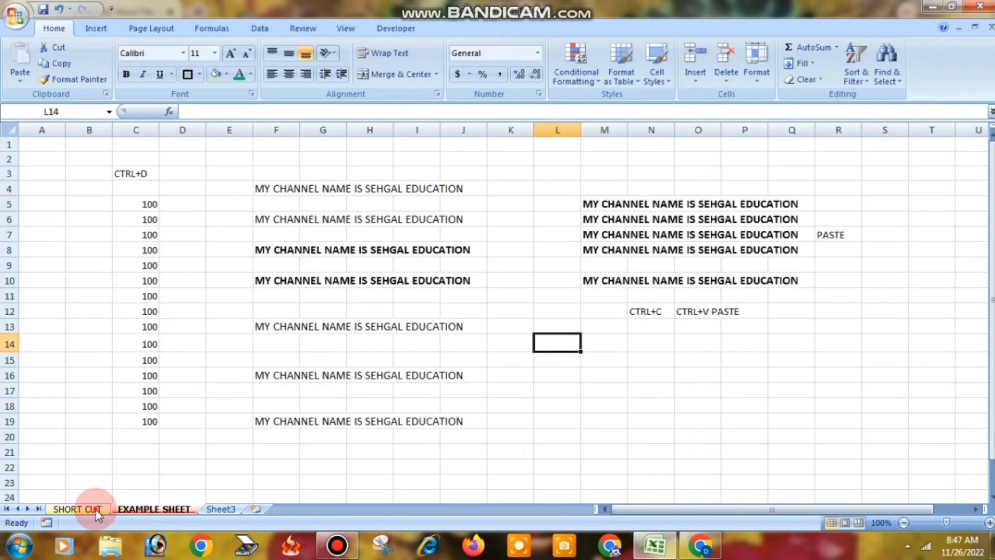
# - Consult the shortcut list on SHORT CUT and clear the contents of range B2:T21 on EXAMPLE SHEET
pyautogui.click(96, 510)
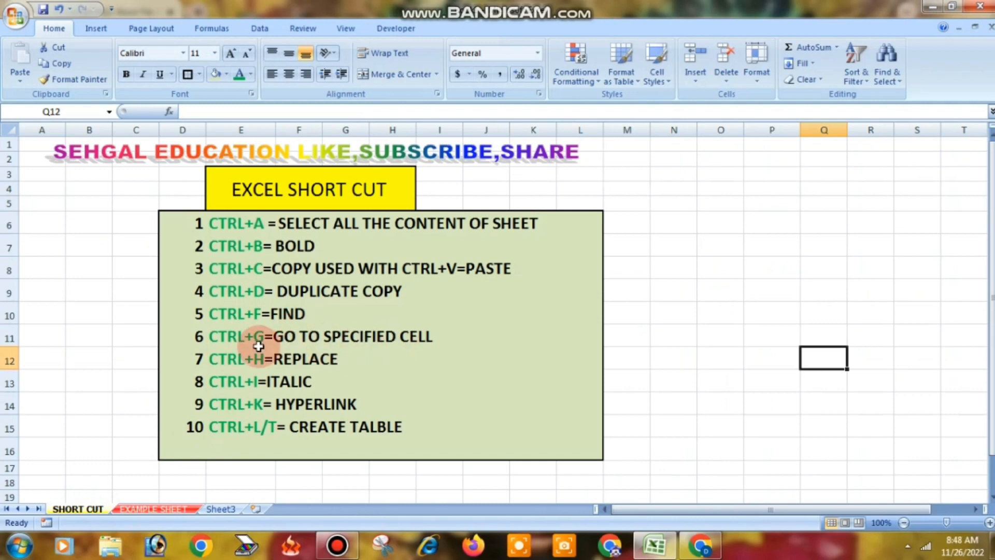
pyautogui.click(162, 509)
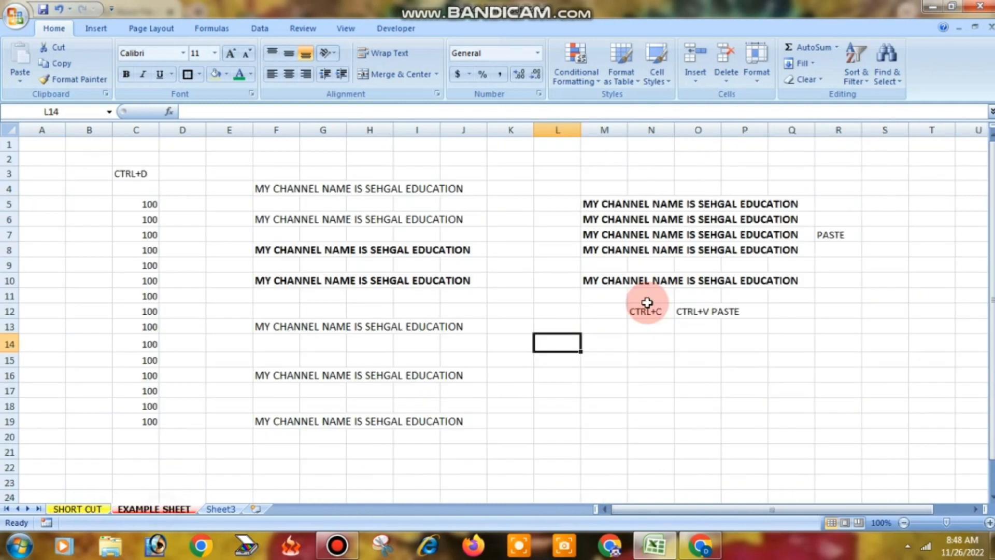
pyautogui.moveTo(106, 161); pyautogui.dragTo(887, 438)
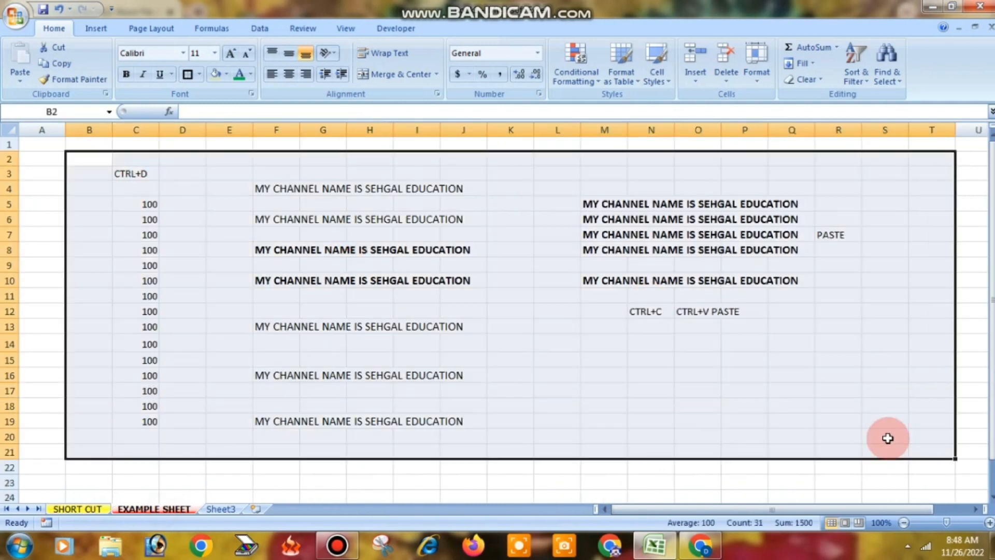
pyautogui.press('Delete')
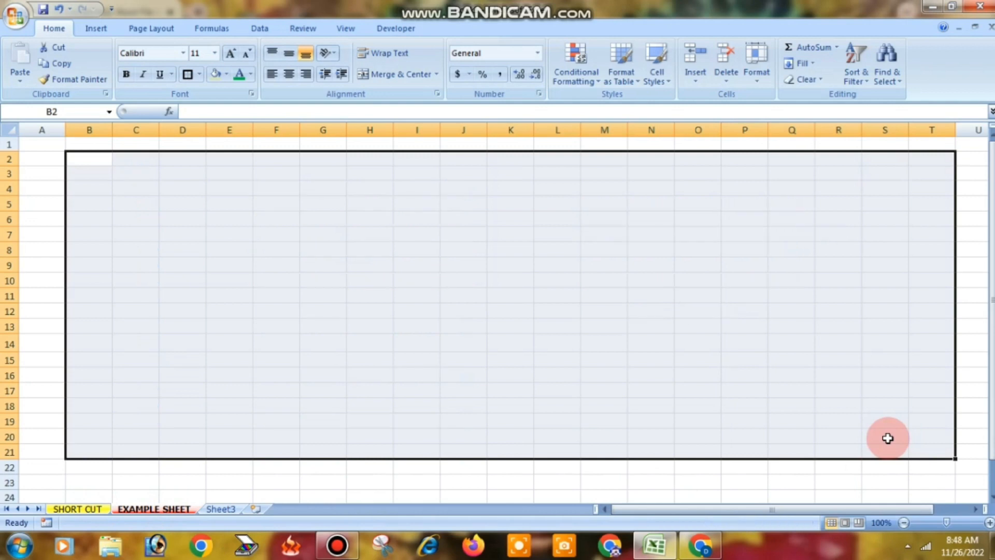
# - Enter the headers NAME, MOB.NO and SALUARY in cells H5, I5 and J5, and widen columns I and J
pyautogui.click(354, 202)
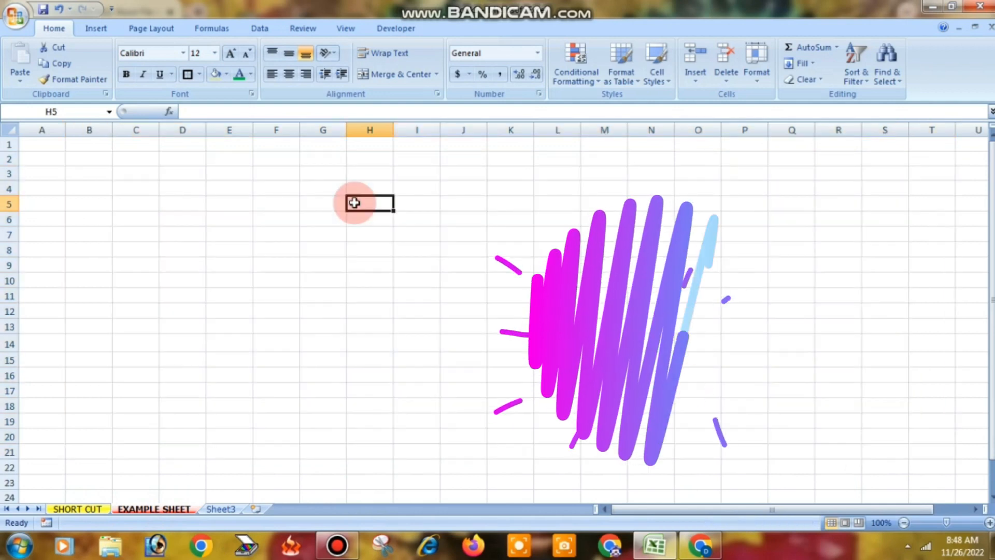
pyautogui.write('NAME')
pyautogui.press('Tab')
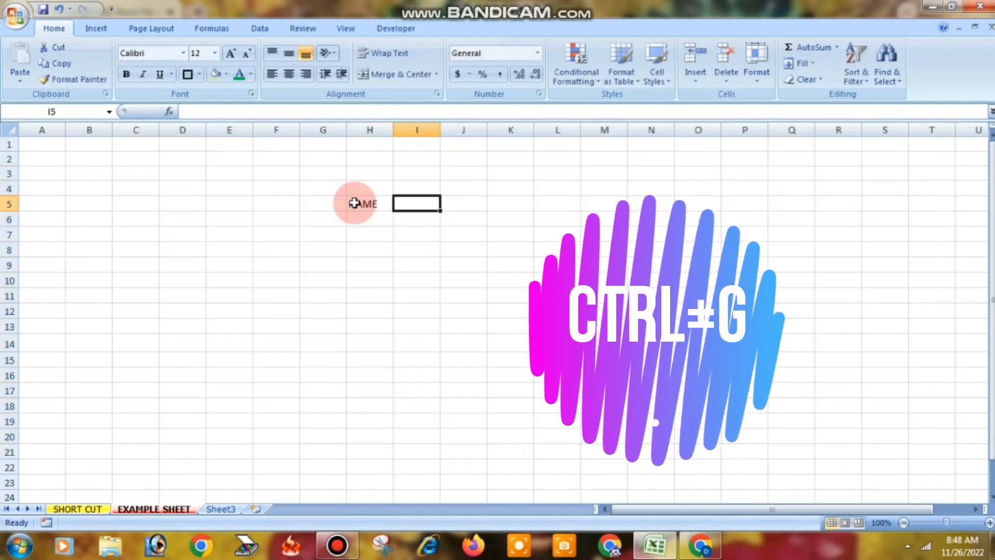
pyautogui.write('MOB')
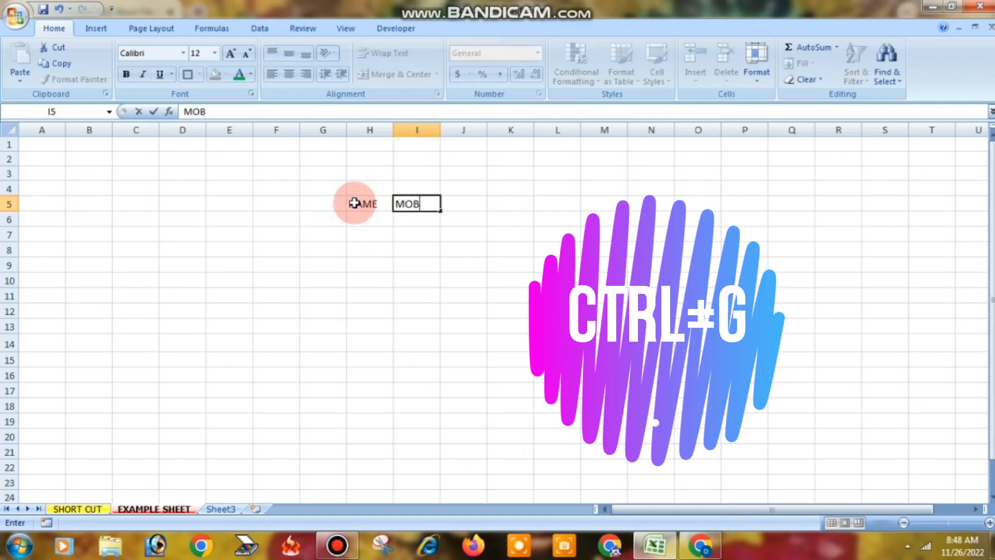
pyautogui.write('.NO')
pyautogui.press('Tab')
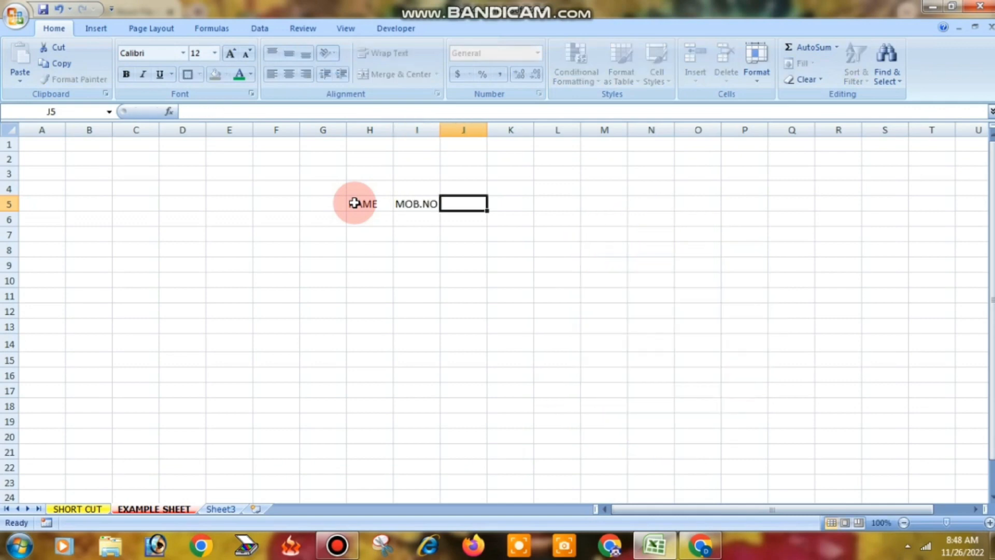
pyautogui.write('SALUARY')
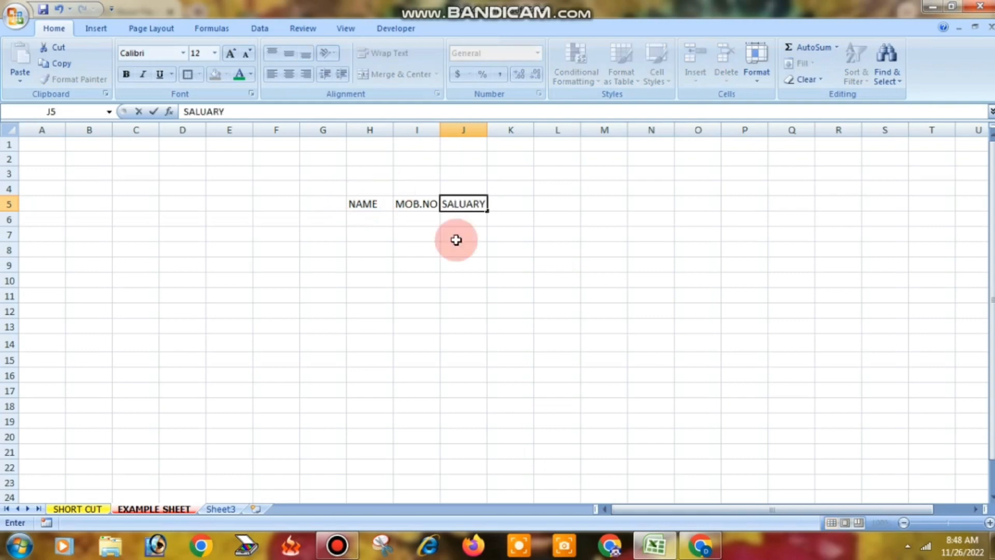
pyautogui.click(509, 278)
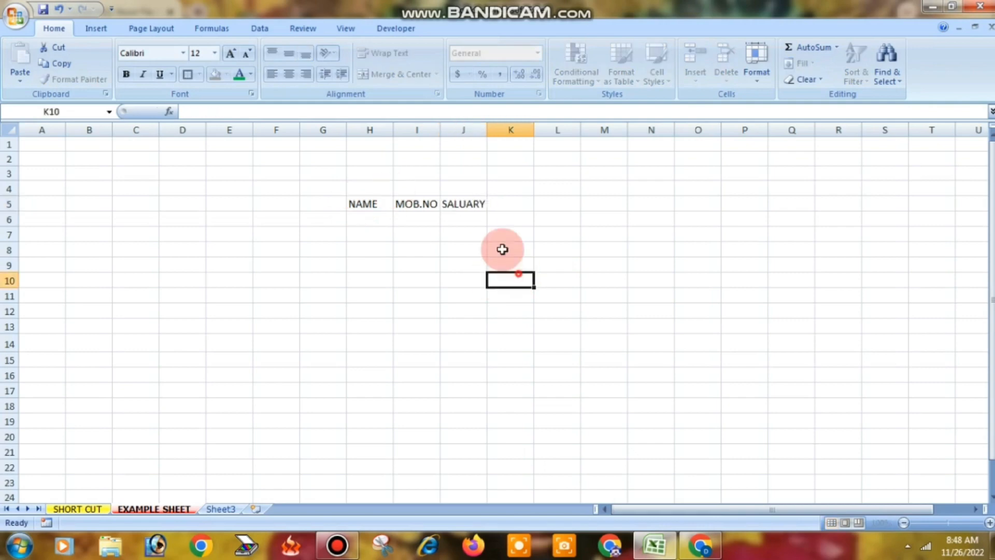
pyautogui.moveTo(497, 130); pyautogui.dragTo(504, 130)
pyautogui.moveTo(438, 134); pyautogui.dragTo(458, 133)
# - Enter the entries A, B, C and D under NAME in cells H6 through H9
pyautogui.click(386, 213)
pyautogui.write('A')
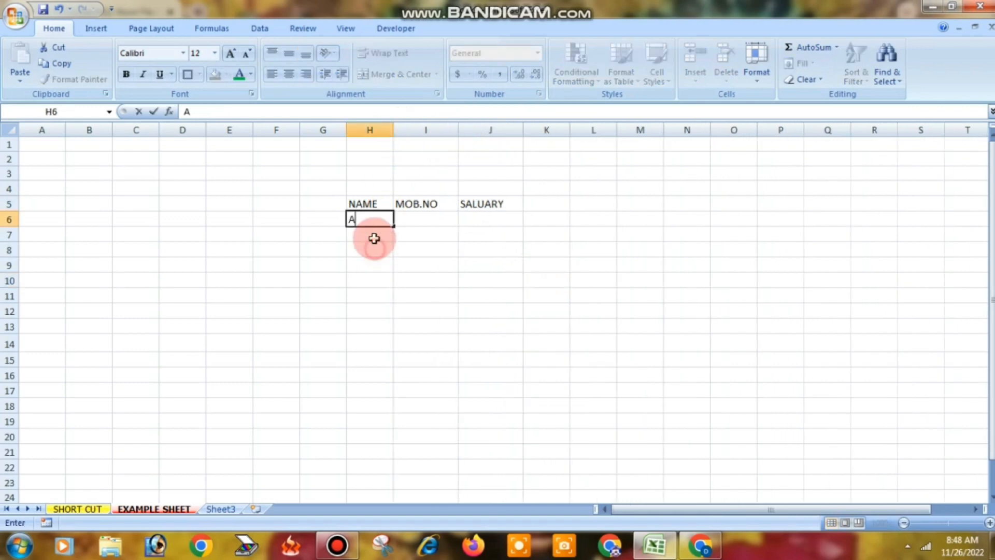
pyautogui.click(374, 239)
pyautogui.write('B')
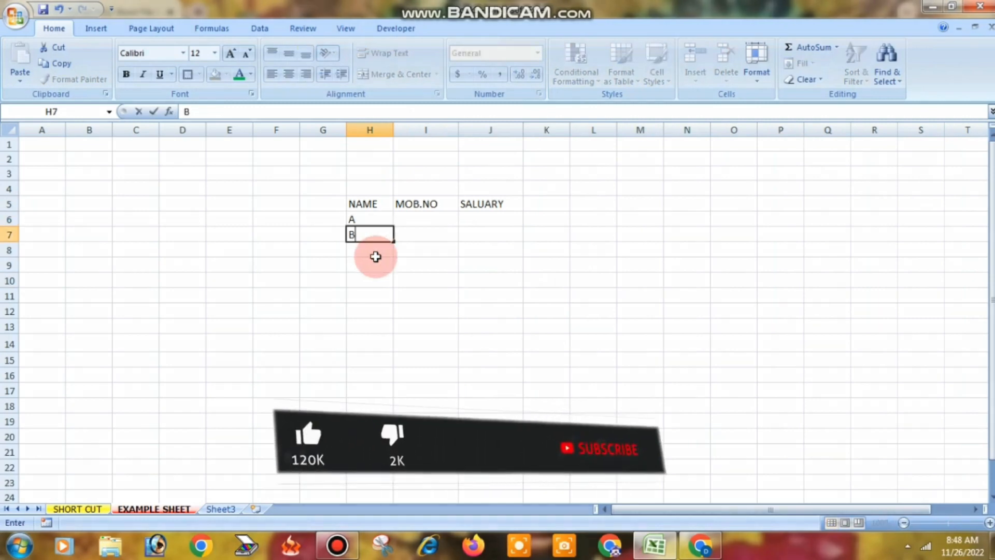
pyautogui.press('Return')
pyautogui.write('C')
pyautogui.click(367, 268)
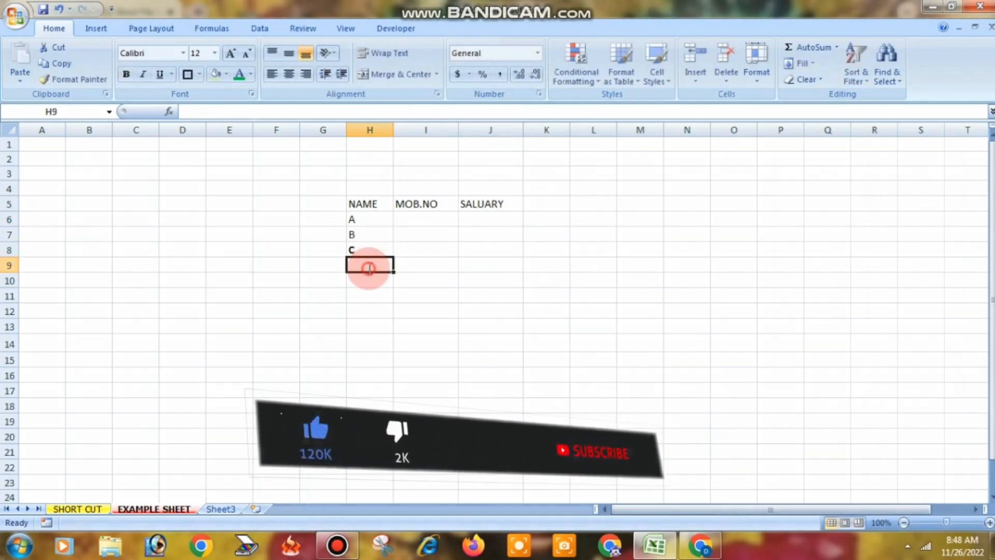
pyautogui.write('D')
# - Try entering an all-zero mobile number for A in cell I6
pyautogui.click(429, 217)
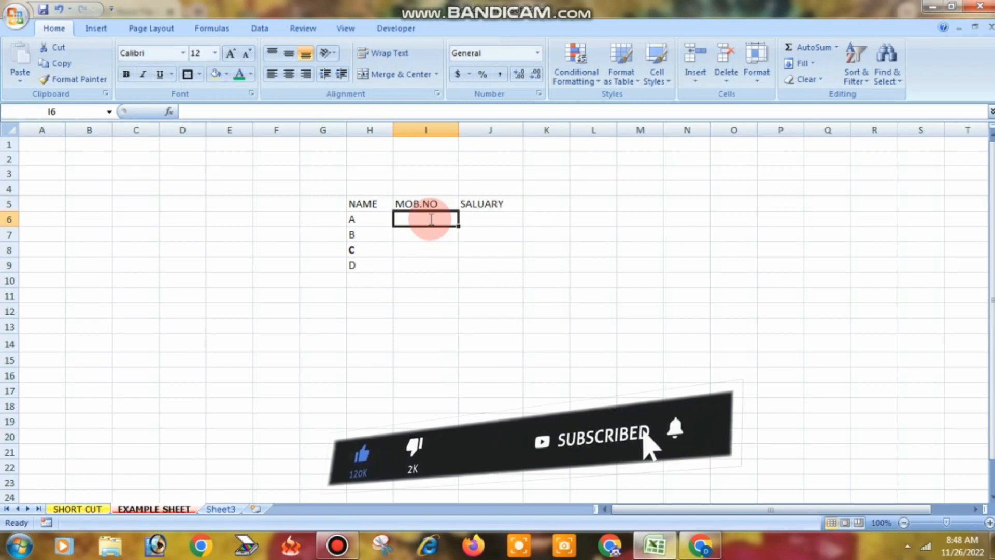
pyautogui.write('00000000')
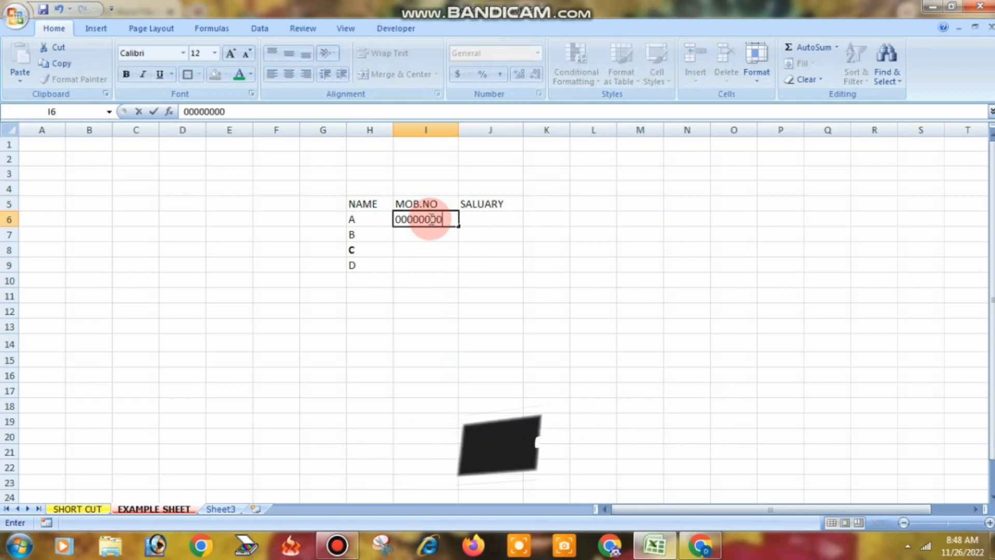
pyautogui.press('Return')
# - Enter sample mobile numbers for A in cell I6 and B in cell I7
pyautogui.click(430, 219)
pyautogui.press('Up')
pyautogui.click(430, 219)
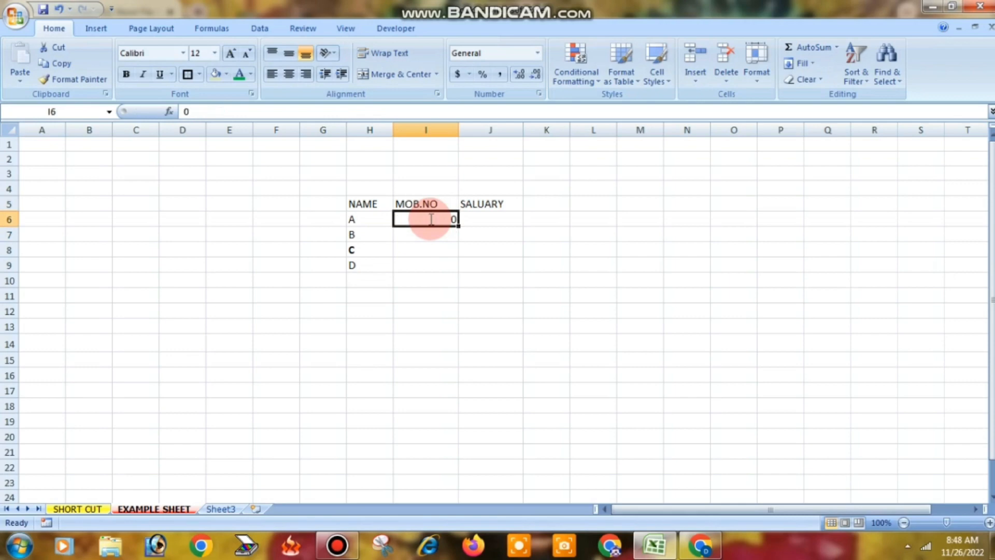
pyautogui.write('99995555')
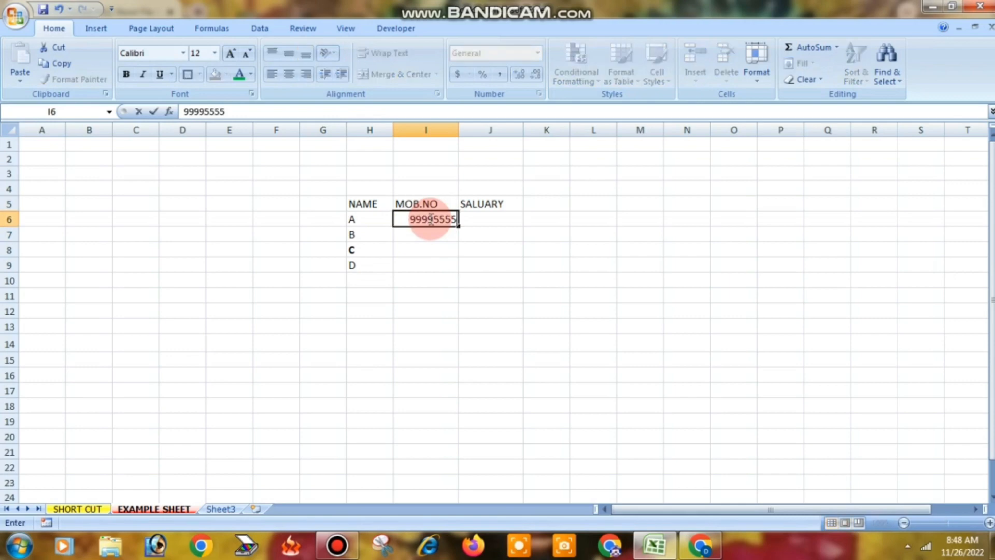
pyautogui.press('Return')
pyautogui.write('555544')
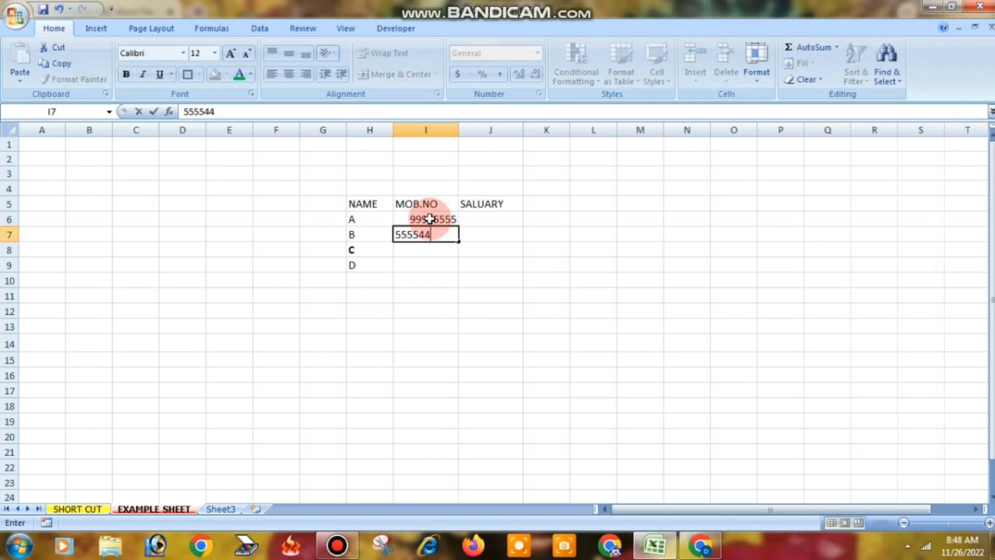
pyautogui.write('444')
pyautogui.press('Return')
# - Enter sample mobile numbers for C in cell I8 and D in cell I9
pyautogui.write('8888444')
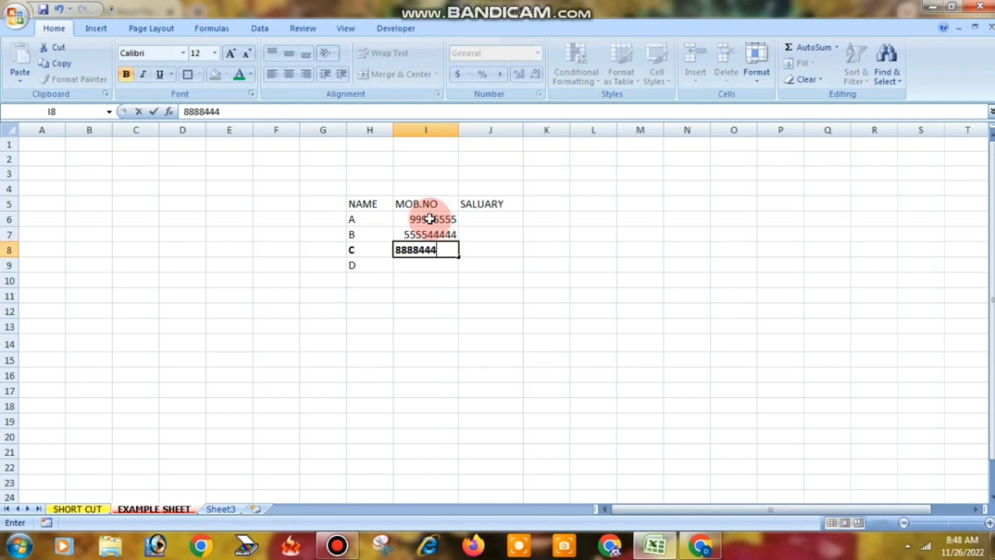
pyautogui.write('44')
pyautogui.press('Return')
pyautogui.write('4')
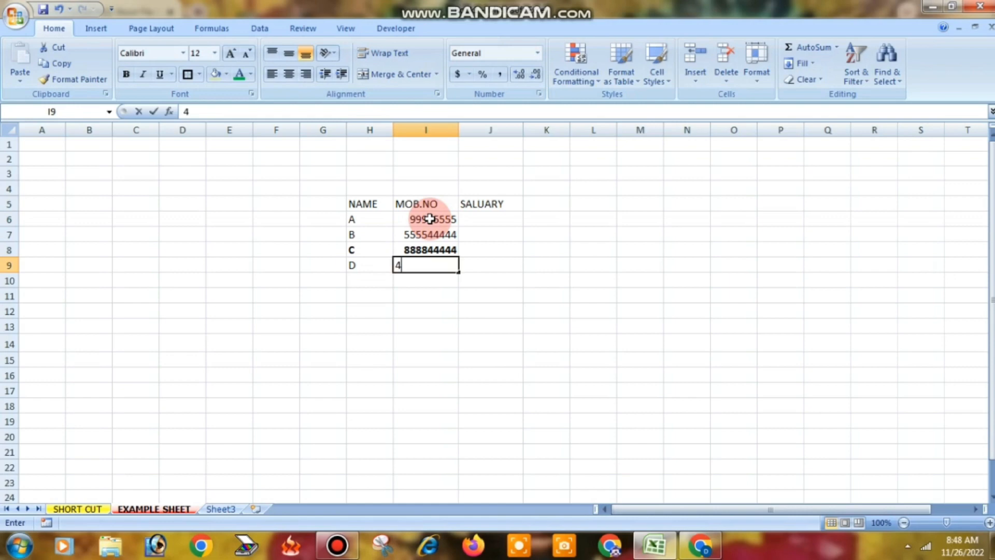
pyautogui.write('44')
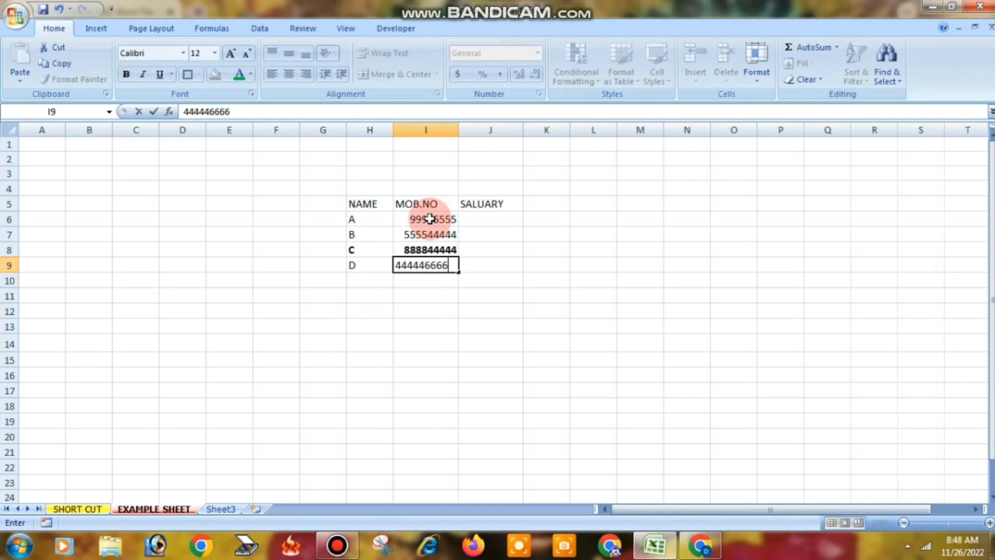
pyautogui.write('446666')
# - Enter the salaries 120000, 150000, 180000 and 2750000 for A through D in cells J6 through J9
pyautogui.press('Right')
pyautogui.press('Up')
pyautogui.press('Up')
pyautogui.press('Up')
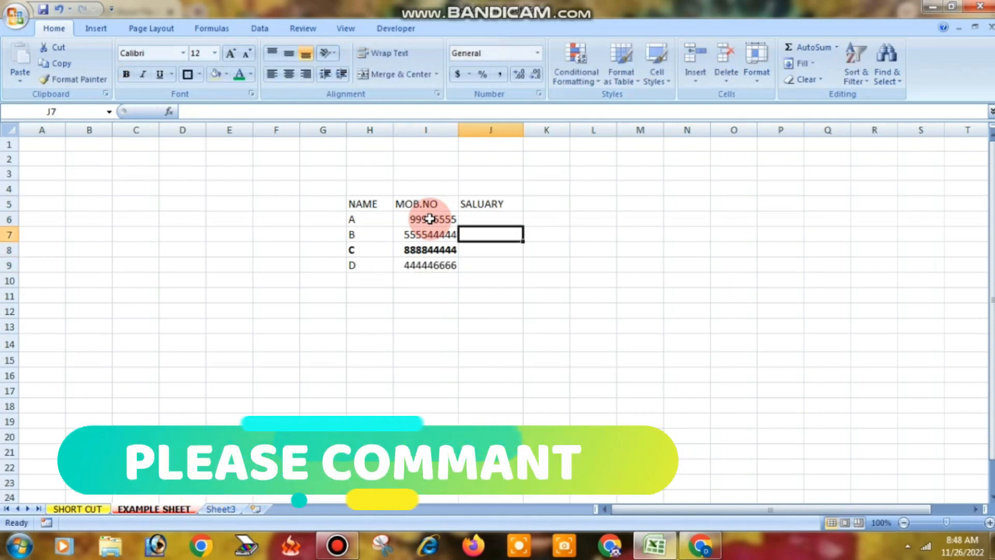
pyautogui.write('10')
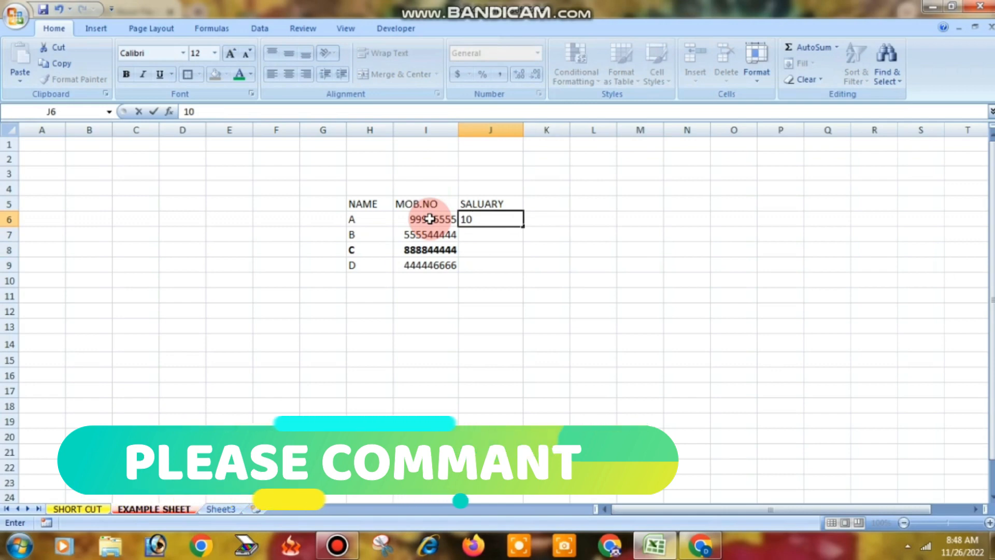
pyautogui.press('BackSpace')
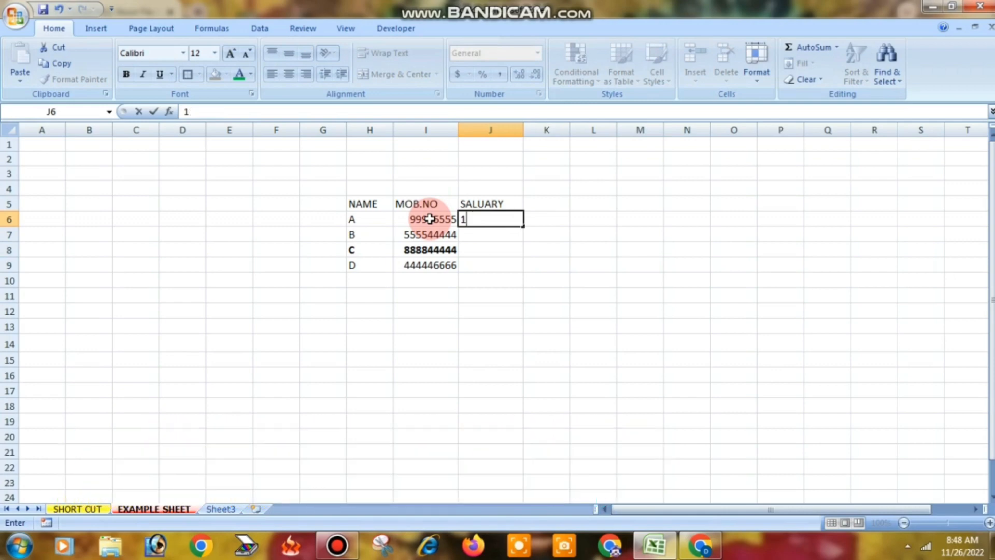
pyautogui.write('20000')
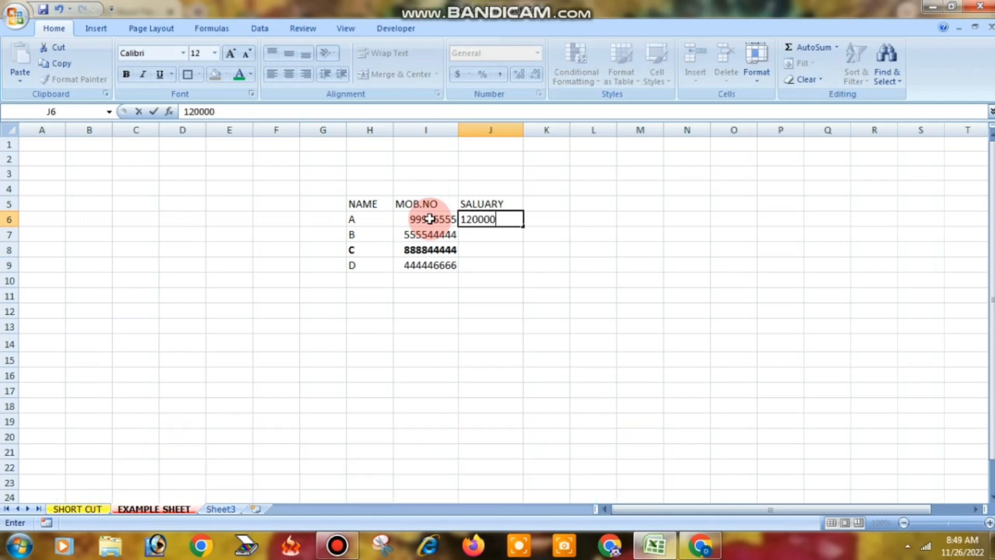
pyautogui.press('Return')
pyautogui.write('150000')
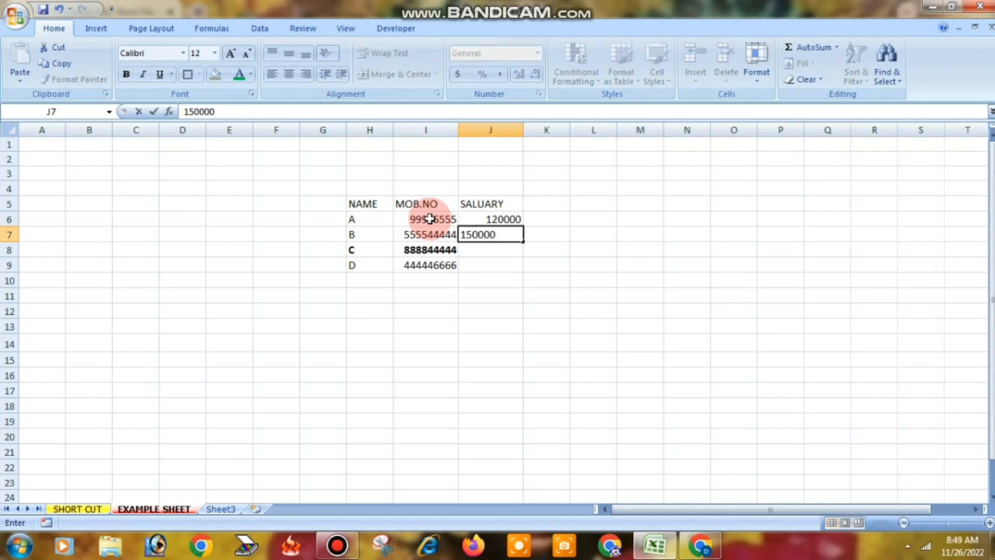
pyautogui.press('Return')
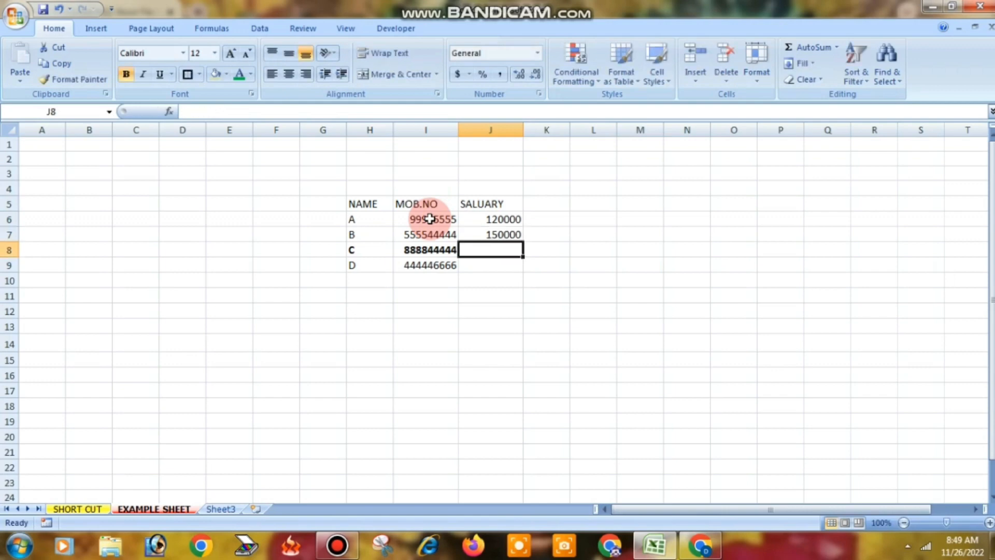
pyautogui.write('180000')
pyautogui.press('Return')
pyautogui.write('2')
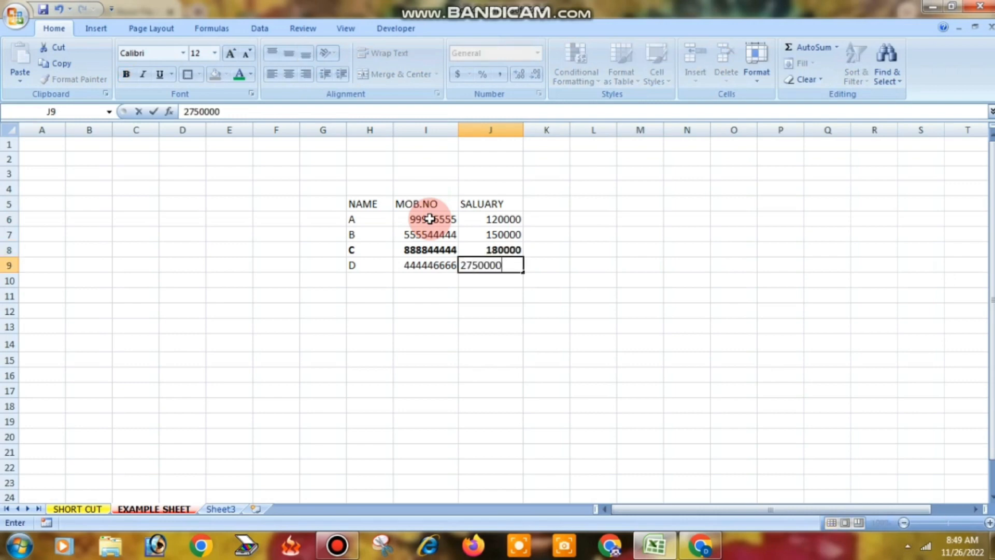
pyautogui.click(591, 324)
# - Apply All Borders to the name, mobile number and salary table in H5:J9
pyautogui.moveTo(353, 204); pyautogui.dragTo(508, 268)
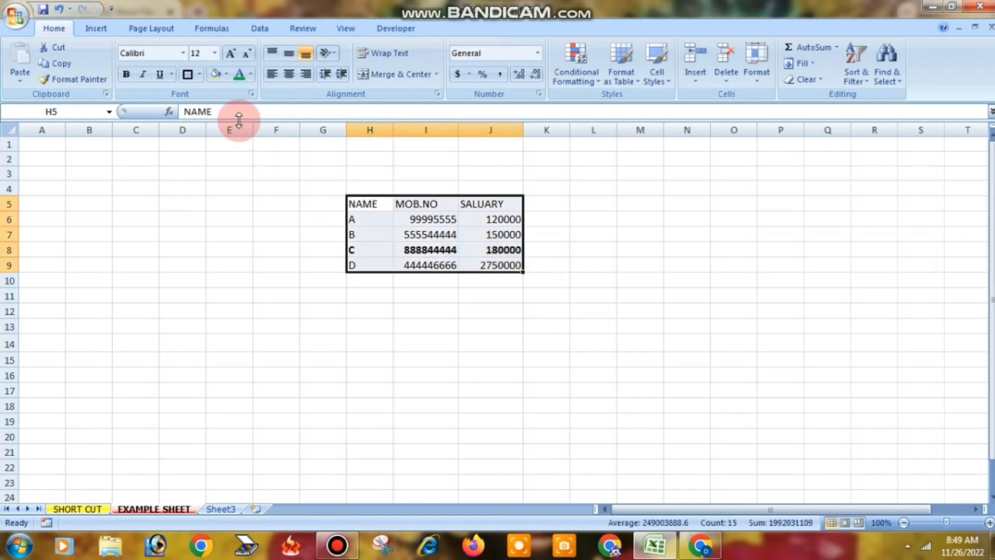
pyautogui.click(200, 77)
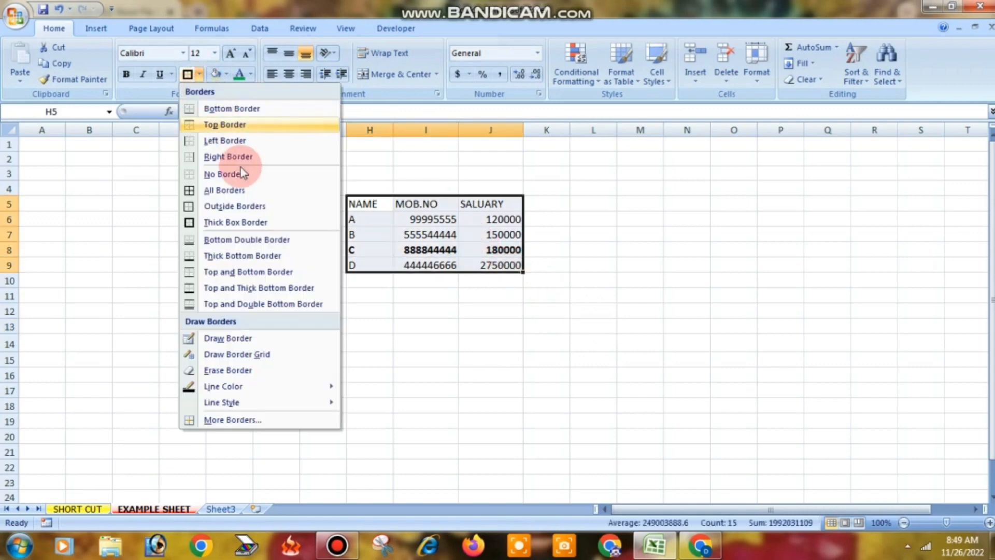
pyautogui.click(231, 190)
pyautogui.click(601, 374)
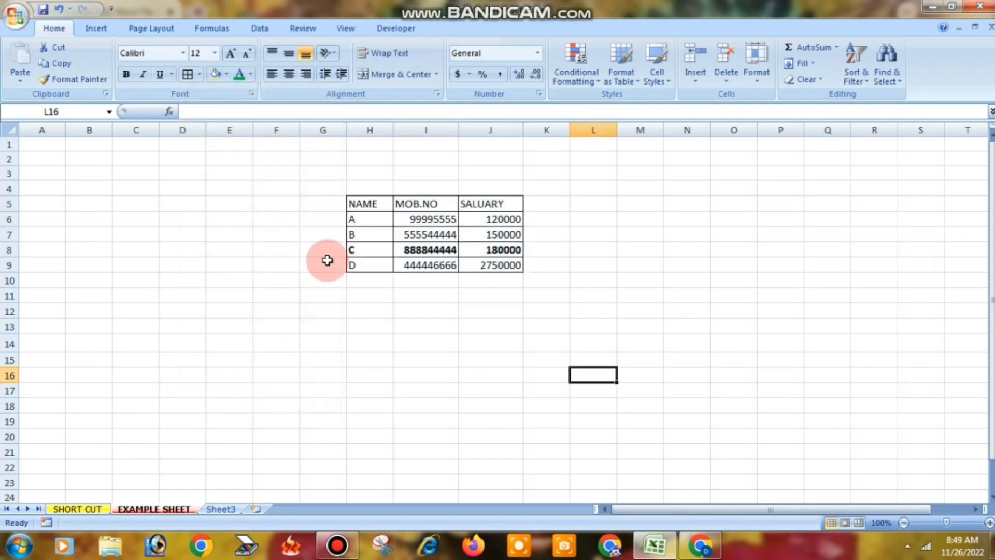
# - Check the shortcut list on SHORT CUT, and enter the label CTRL+G in cell H15 of EXAMPLE SHEET
pyautogui.click(76, 509)
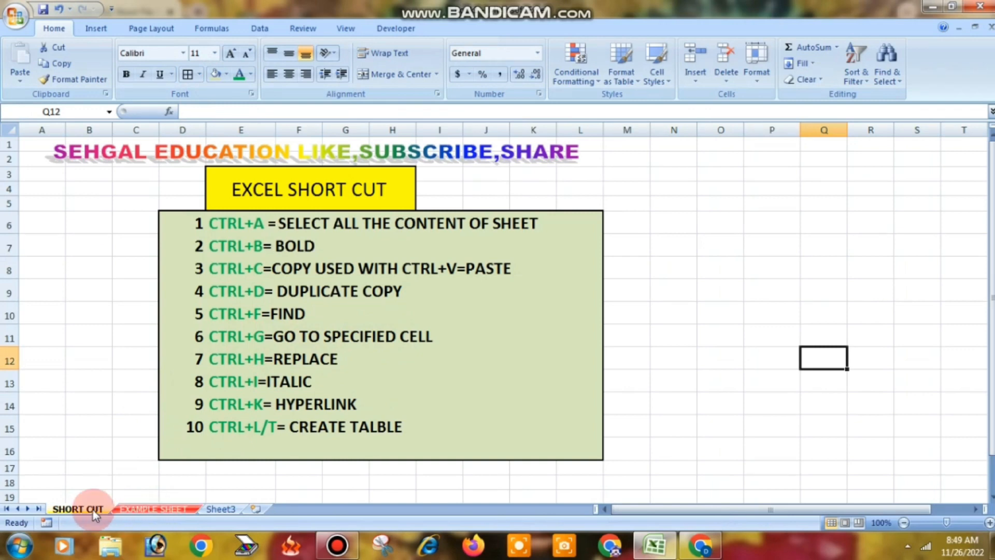
pyautogui.click(141, 512)
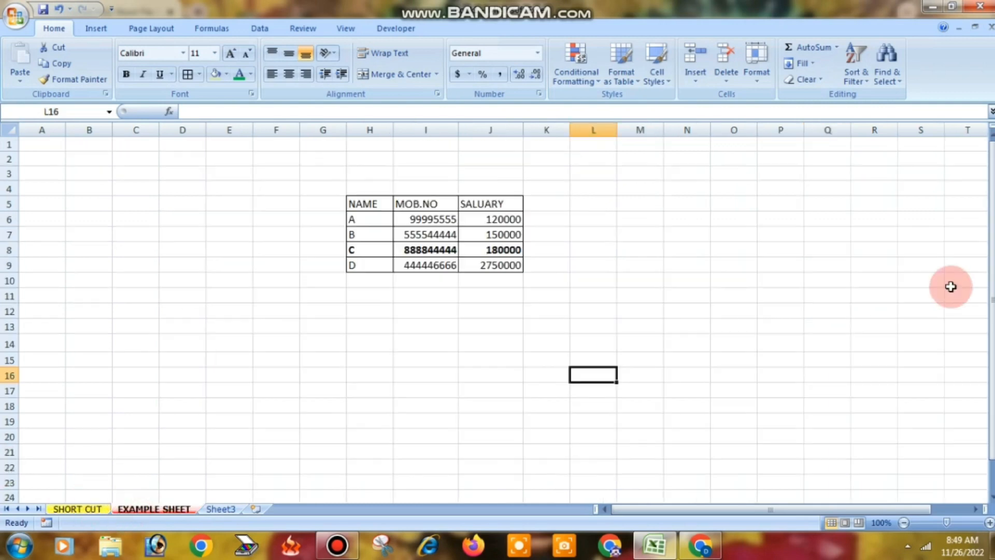
pyautogui.click(502, 307)
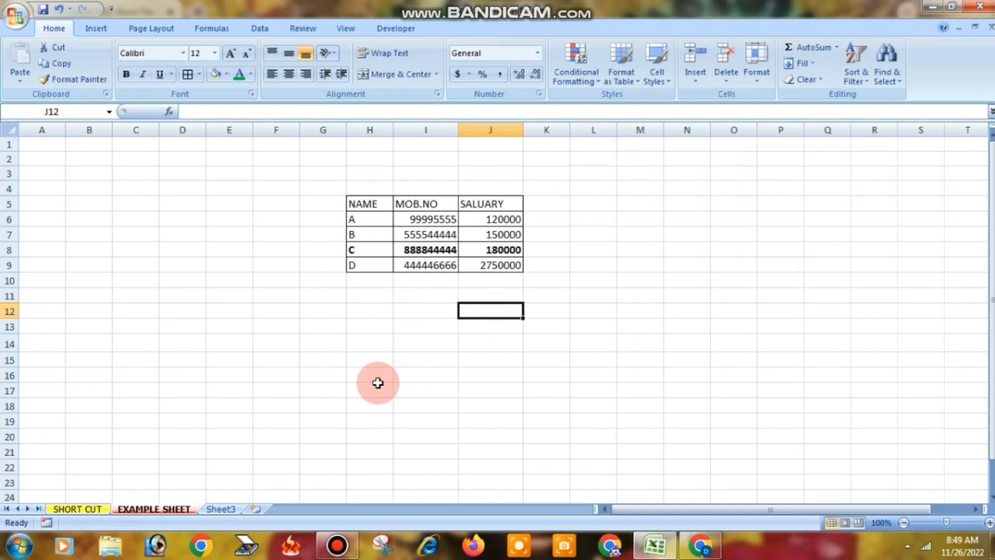
pyautogui.click(371, 358)
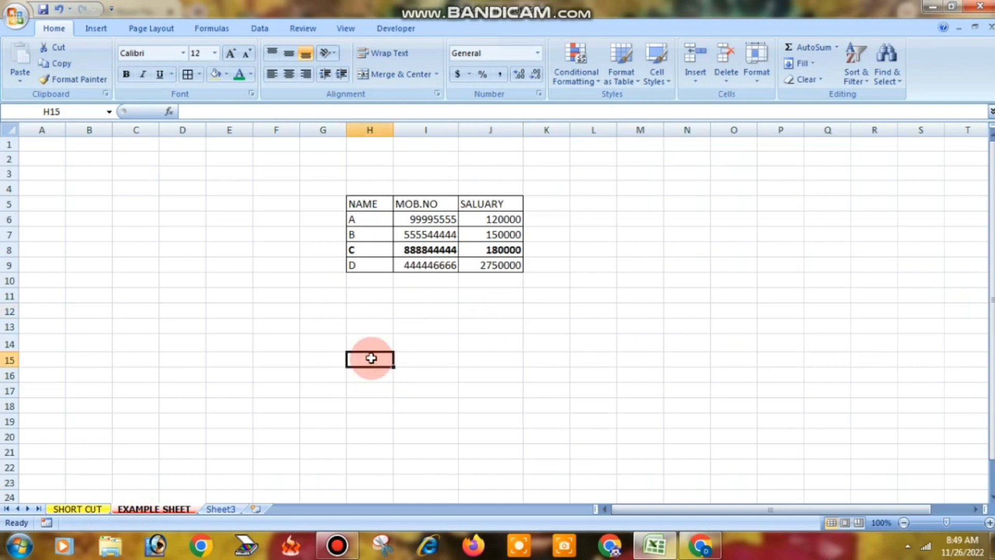
pyautogui.write('CTRL')
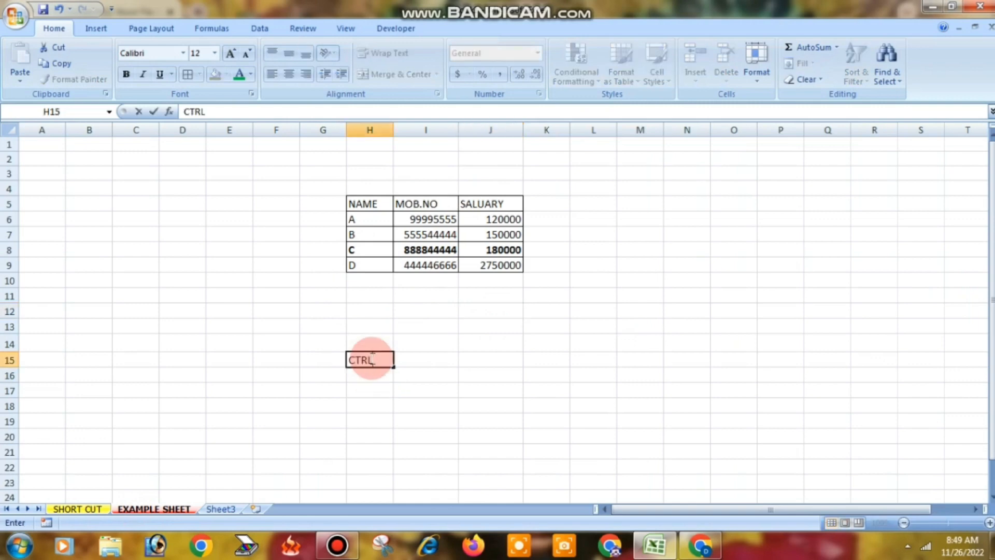
pyautogui.write('+G')
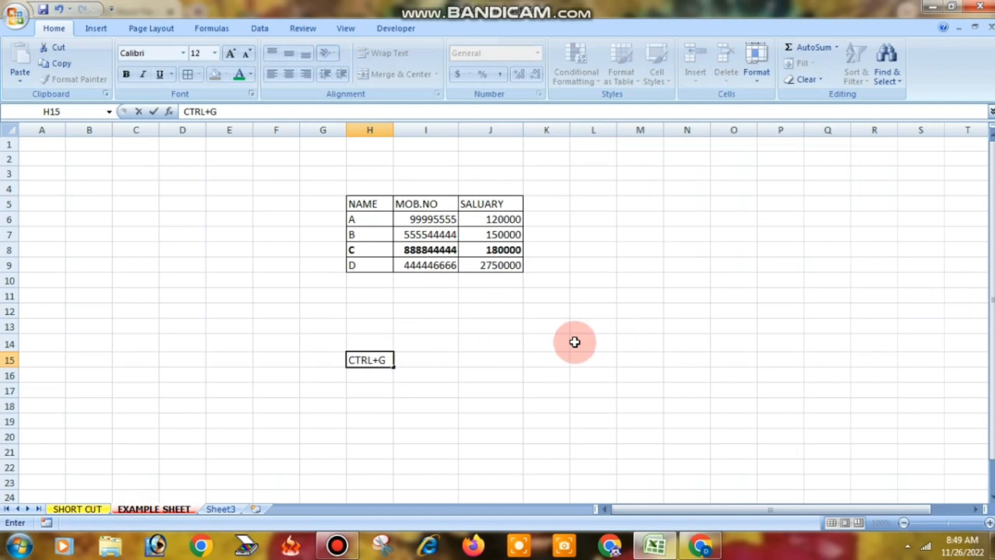
pyautogui.click(573, 339)
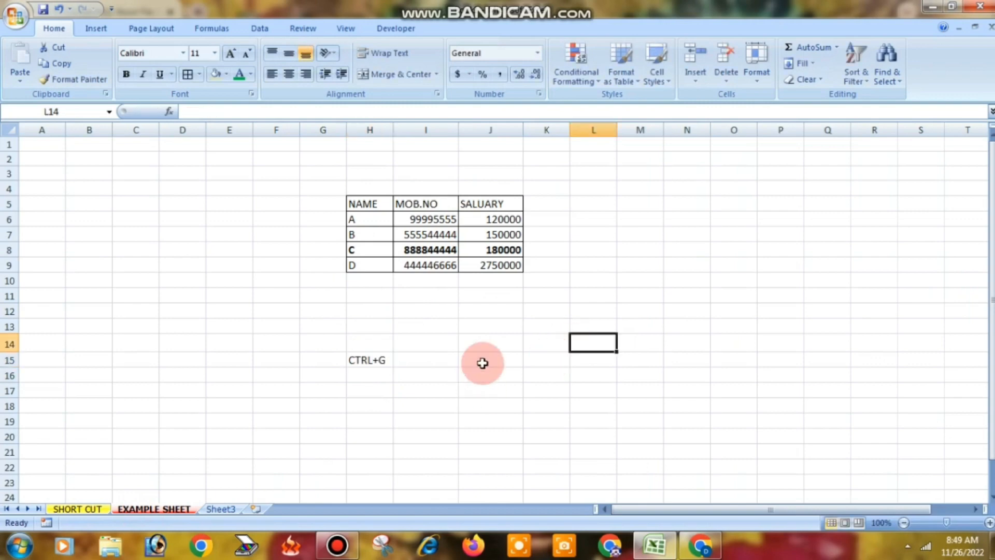
# - From cell J15, use Go To with the reference I7 to reach B's mobile number
pyautogui.click(482, 359)
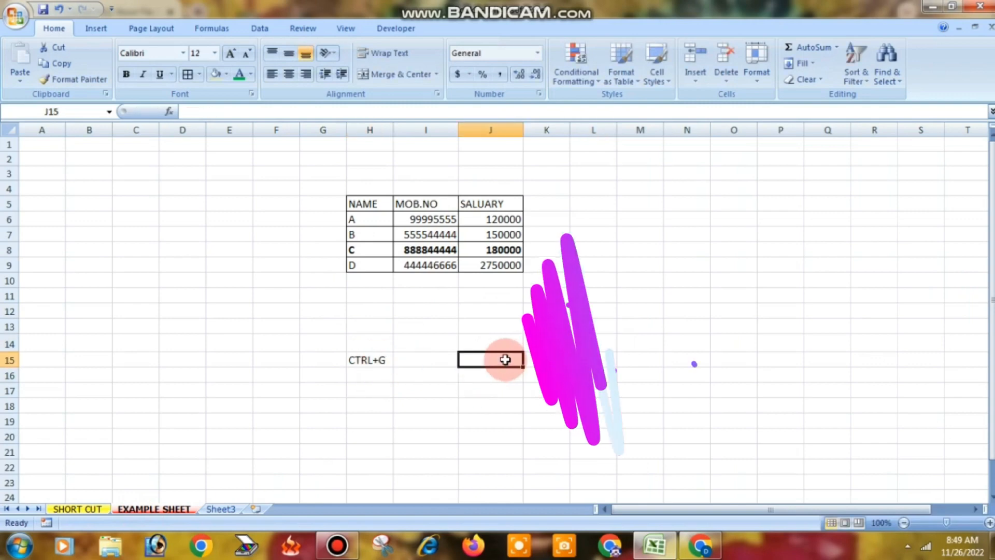
pyautogui.hotkey('ctrl', 'g')
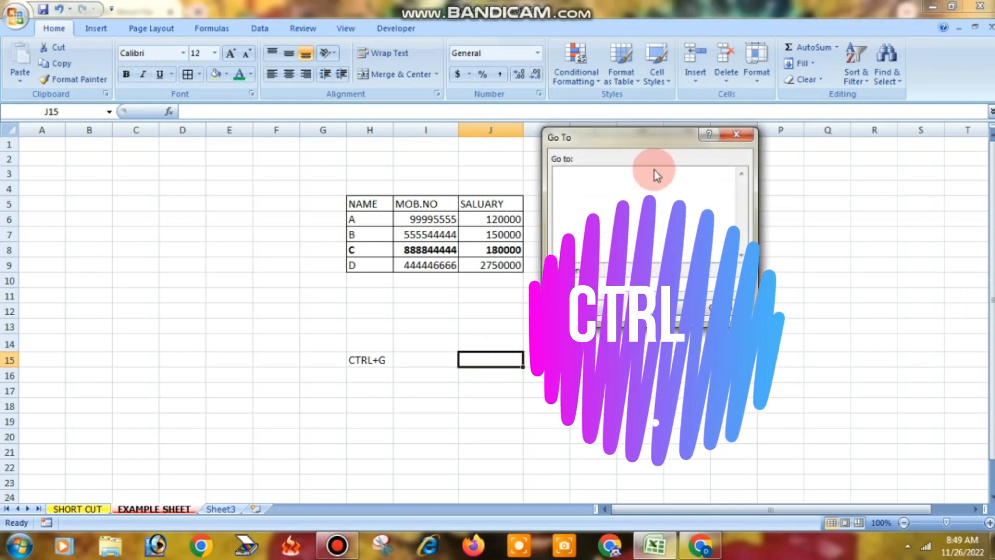
pyautogui.moveTo(652, 140); pyautogui.dragTo(682, 137)
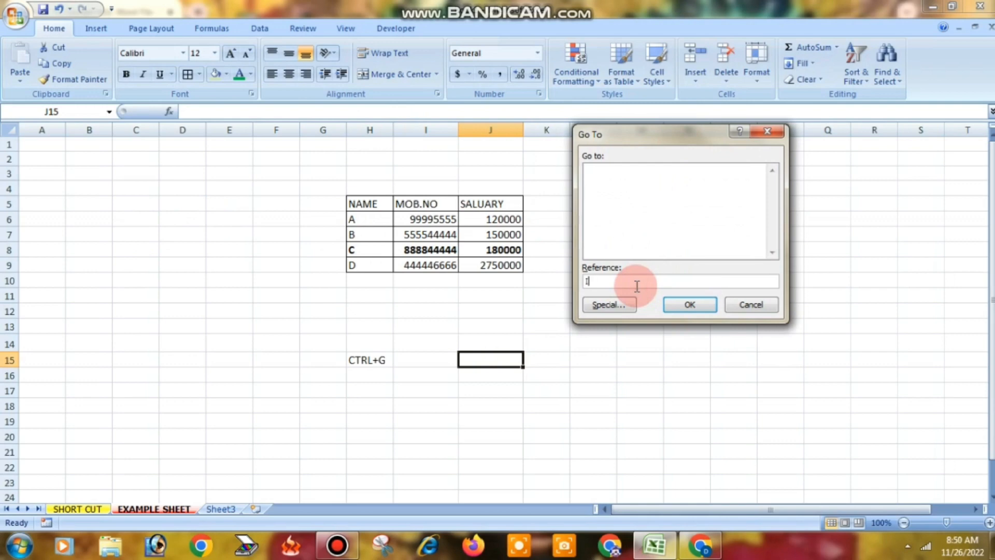
pyautogui.click(690, 305)
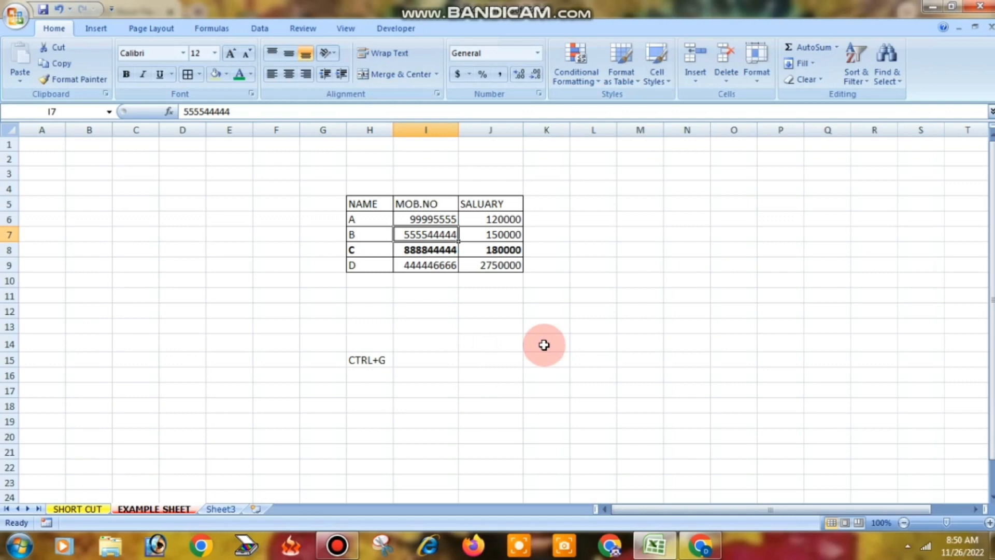
# - From cell N11, use Go To with the reference J7 to reach B's salary
pyautogui.click(673, 302)
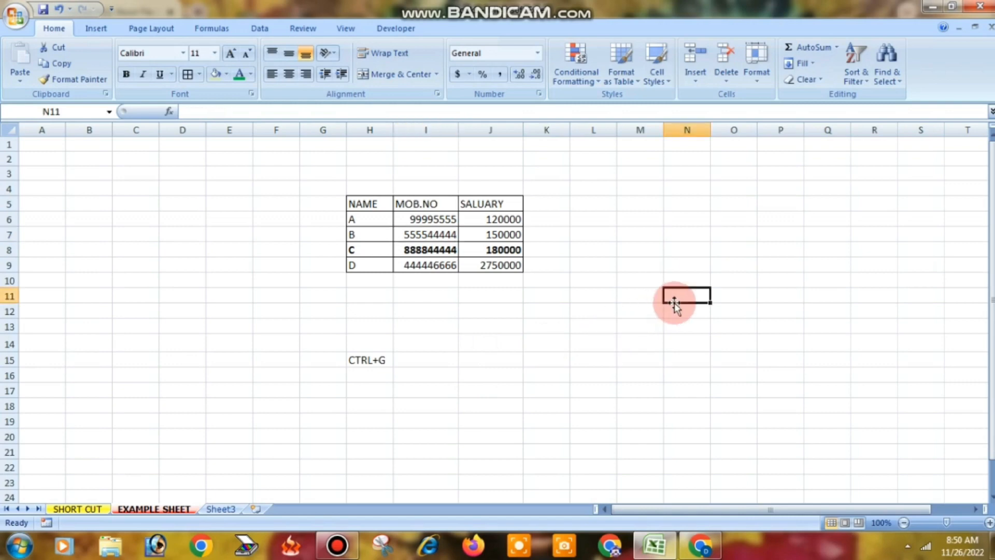
pyautogui.hotkey('ctrl', 'g')
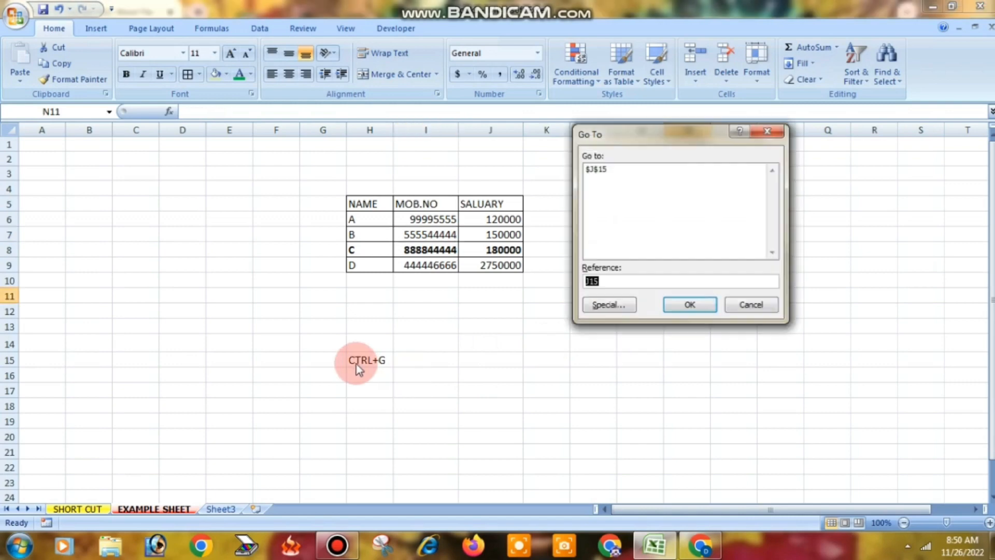
pyautogui.click(632, 281)
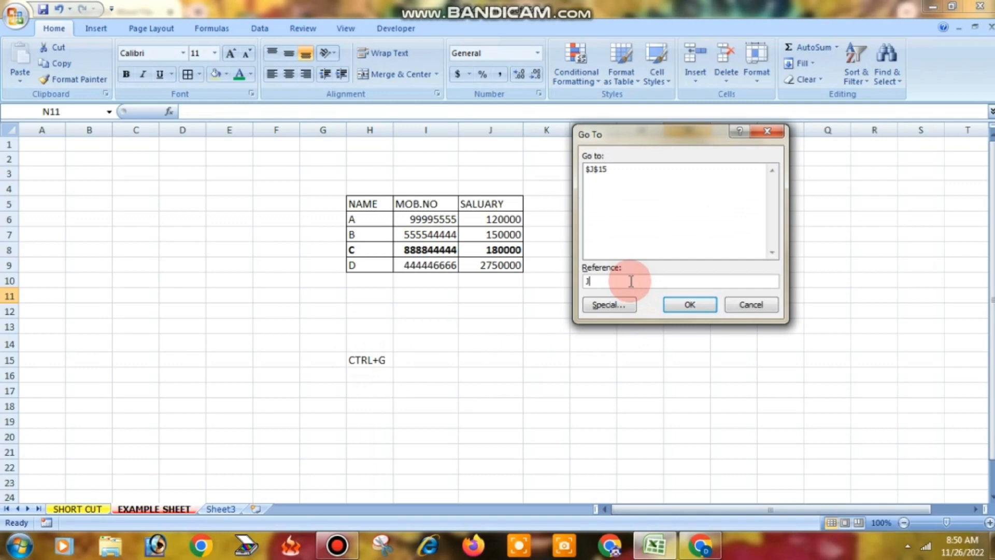
pyautogui.write('7')
pyautogui.click(679, 306)
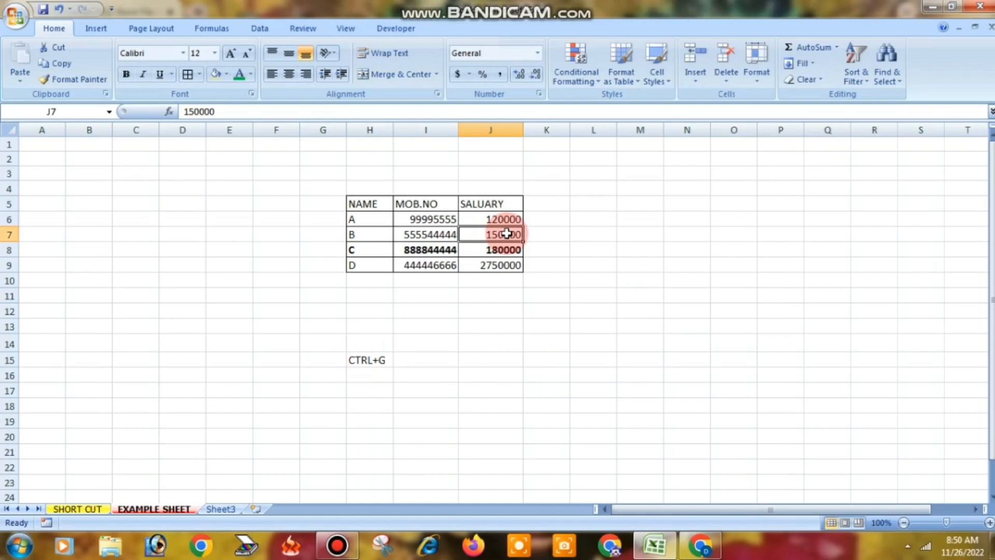
pyautogui.click(534, 331)
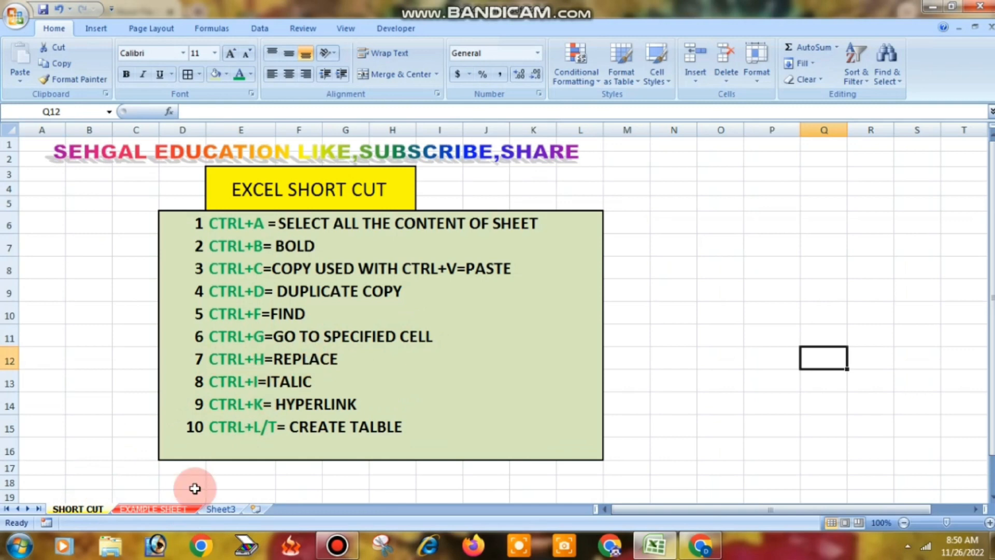
# - Replace the label in cell H15 of EXAMPLE SHEET with CTRL+H
pyautogui.click(166, 510)
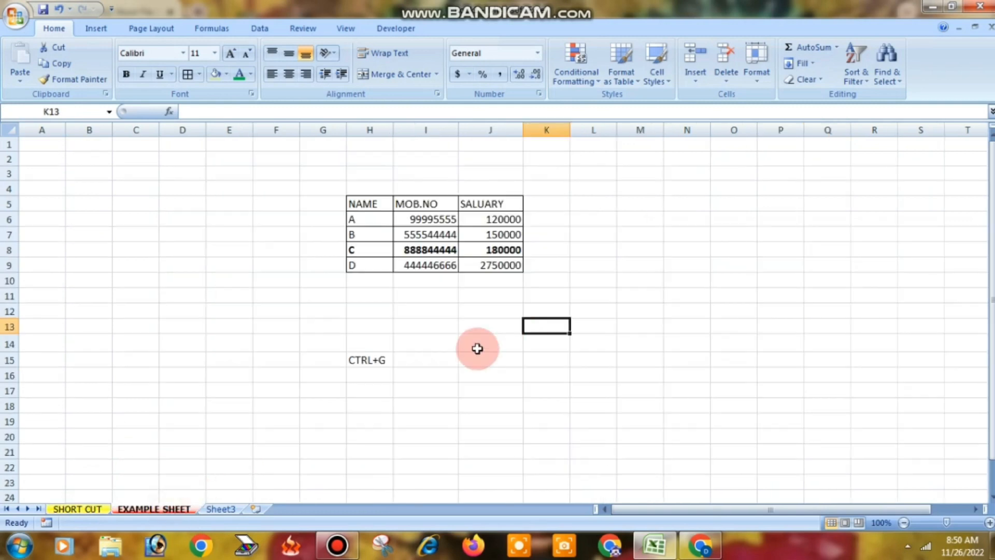
pyautogui.click(357, 358)
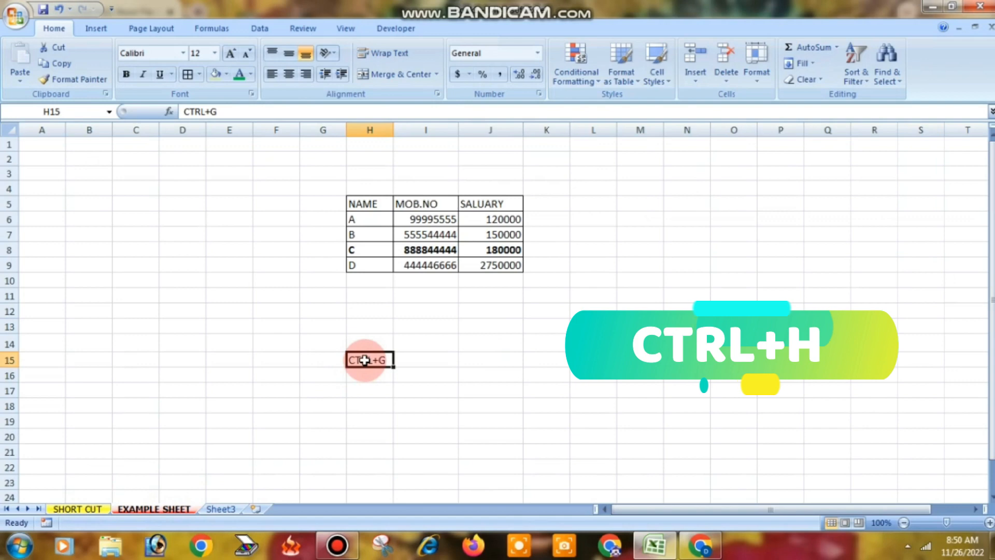
pyautogui.press('Delete')
pyautogui.write('C')
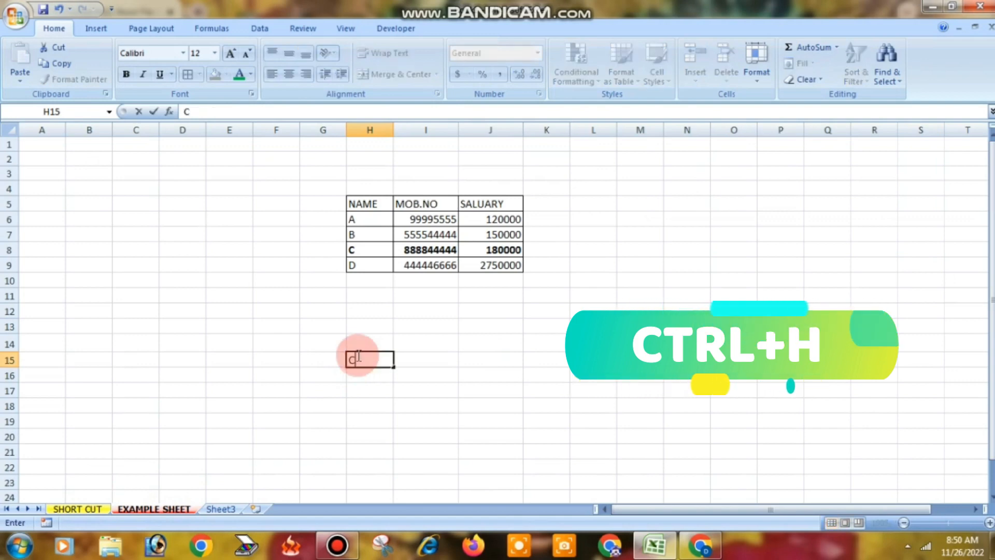
pyautogui.write('TRL+H')
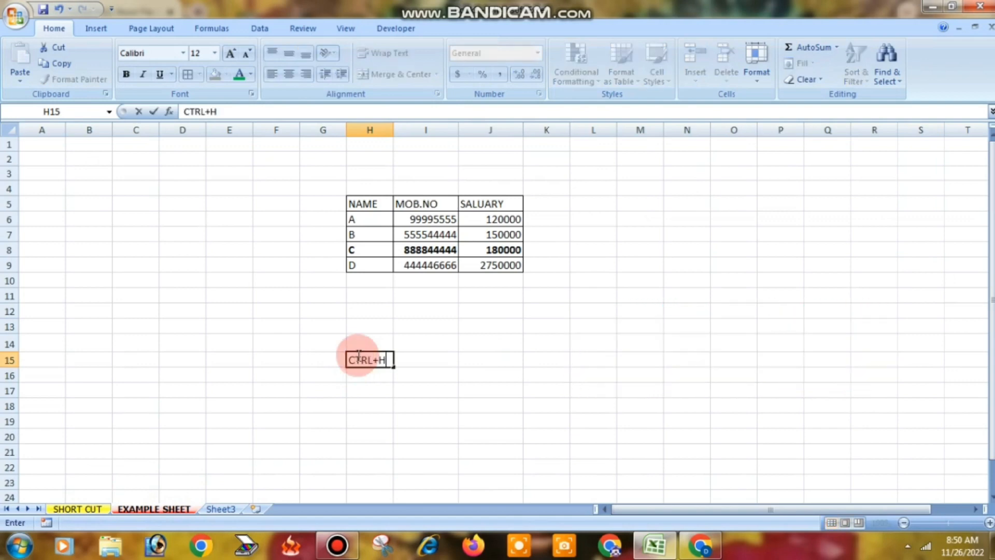
pyautogui.click(538, 340)
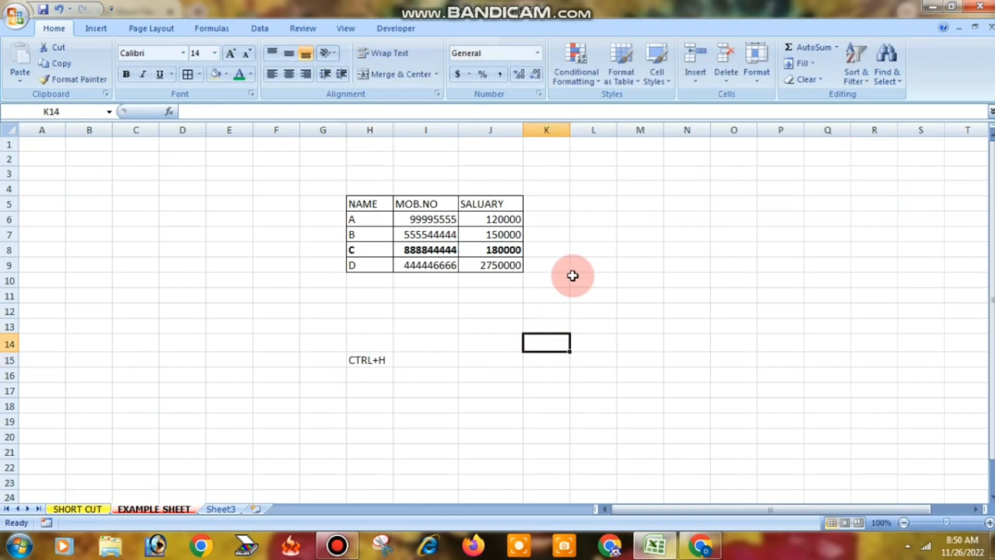
# - Use Replace to change every occurrence of A on the sheet to the person's first name, trying a single replacement before replacing all
pyautogui.hotkey('ctrl', 'h')
pyautogui.moveTo(572, 277); pyautogui.dragTo(767, 216)
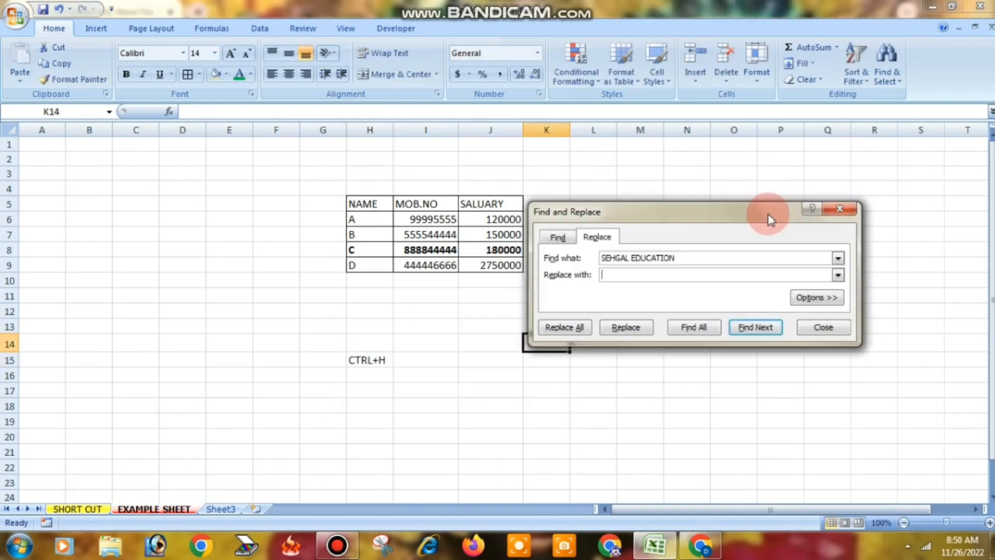
pyautogui.moveTo(624, 216); pyautogui.dragTo(692, 208)
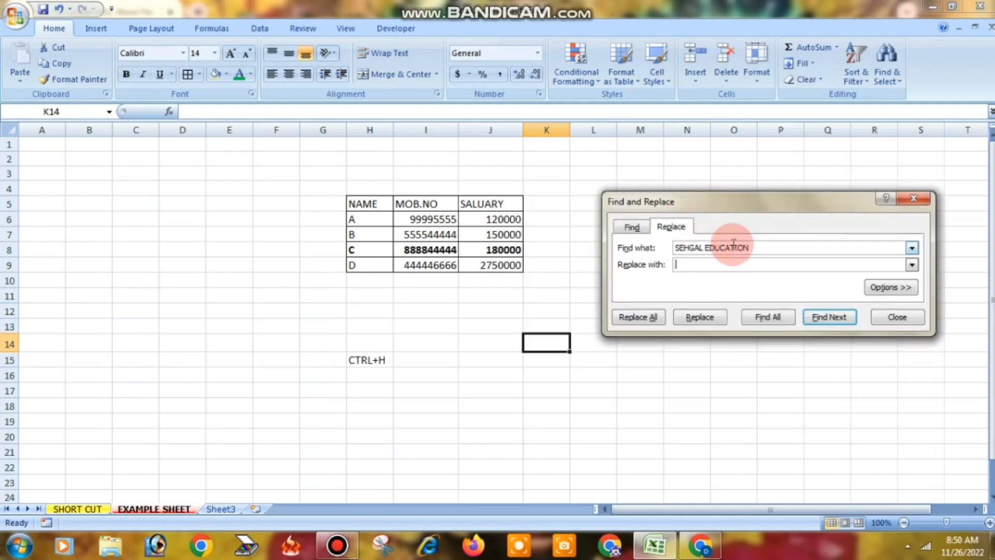
pyautogui.moveTo(758, 247); pyautogui.dragTo(668, 251)
pyautogui.press('BackSpace')
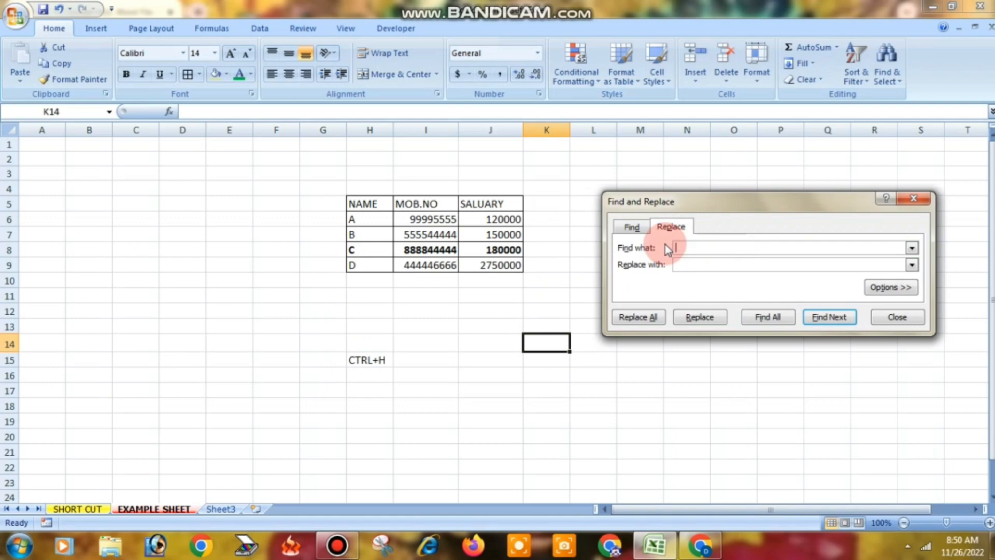
pyautogui.write('A')
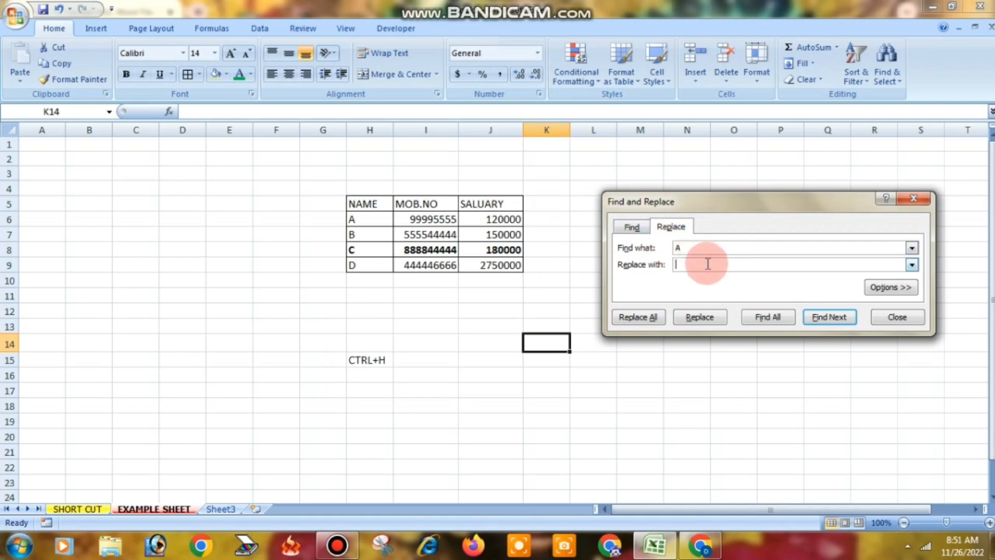
pyautogui.click(708, 319)
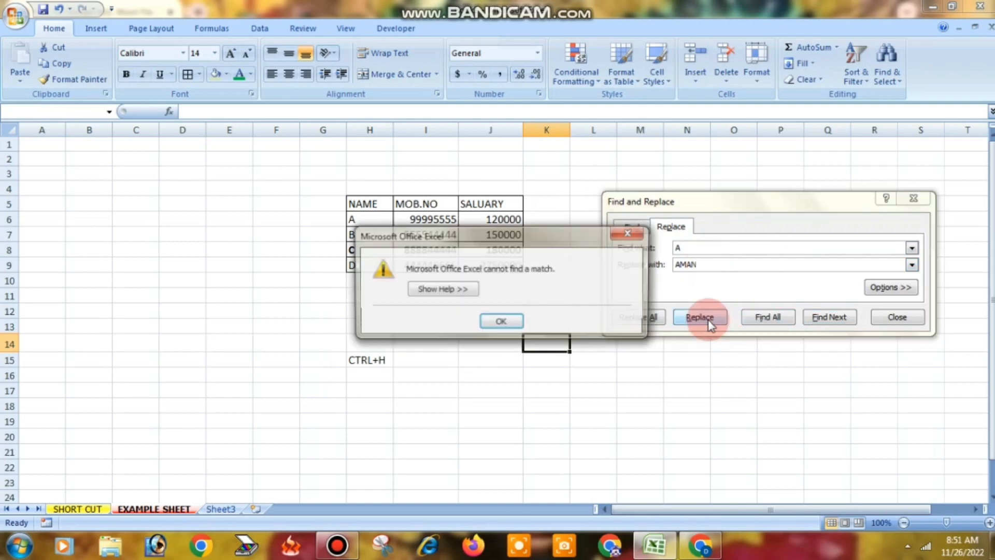
pyautogui.click(501, 322)
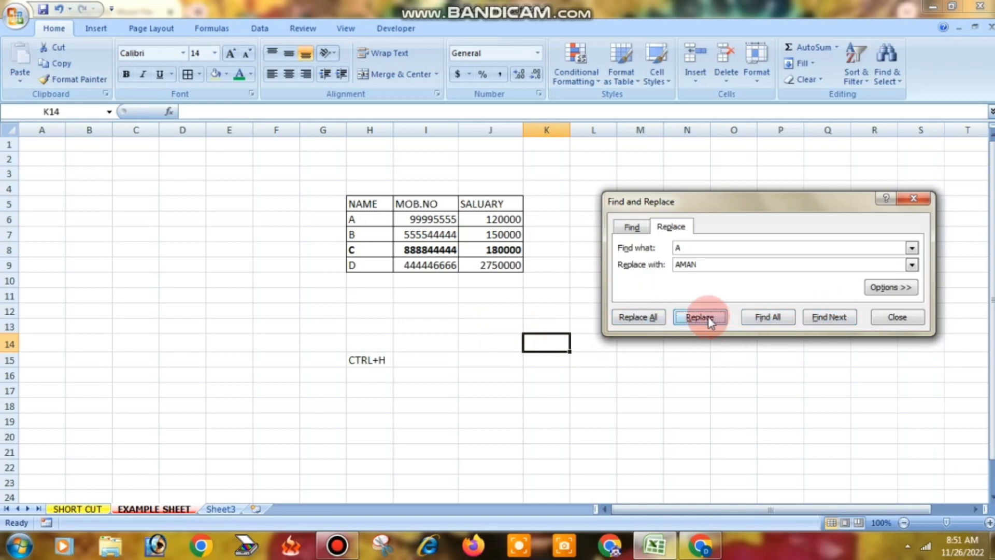
pyautogui.click(655, 316)
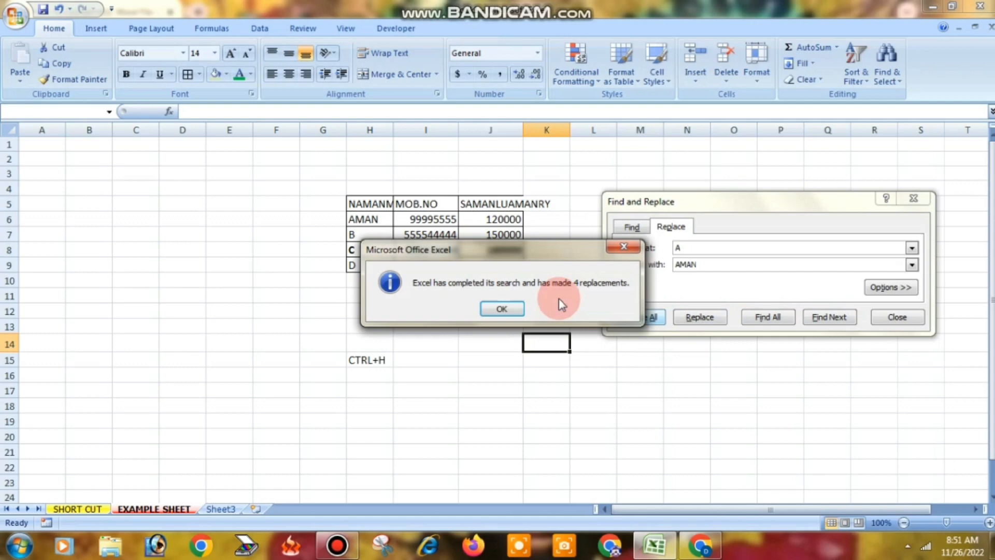
pyautogui.click(510, 307)
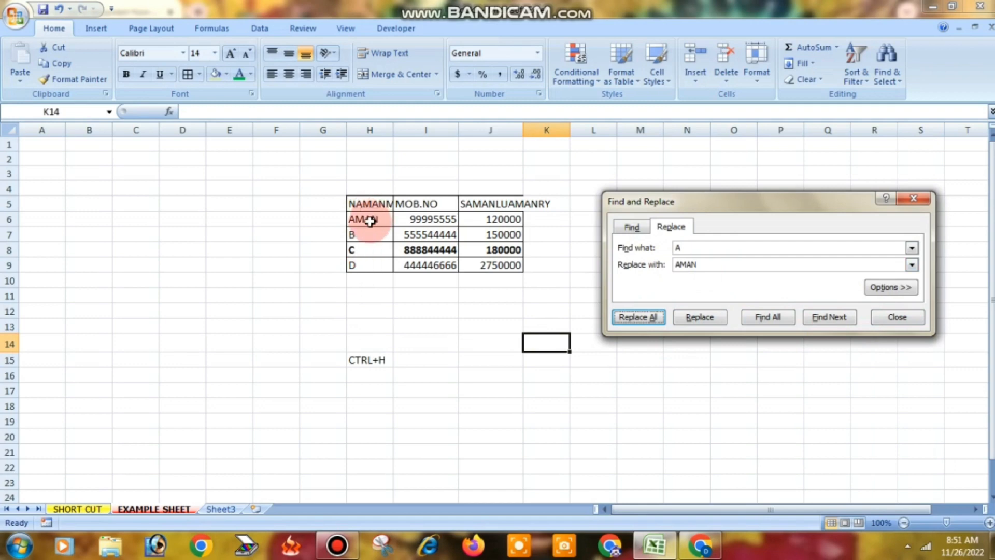
pyautogui.click(896, 318)
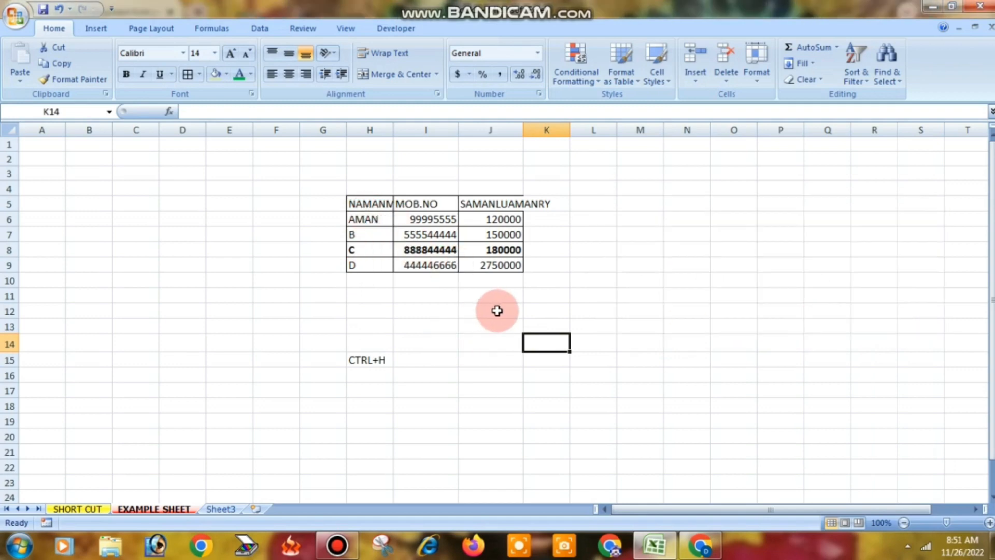
# - Check the shortcut list on SHORT CUT, and change the label in cell H15 of EXAMPLE SHEET to CTRL+I
pyautogui.click(81, 509)
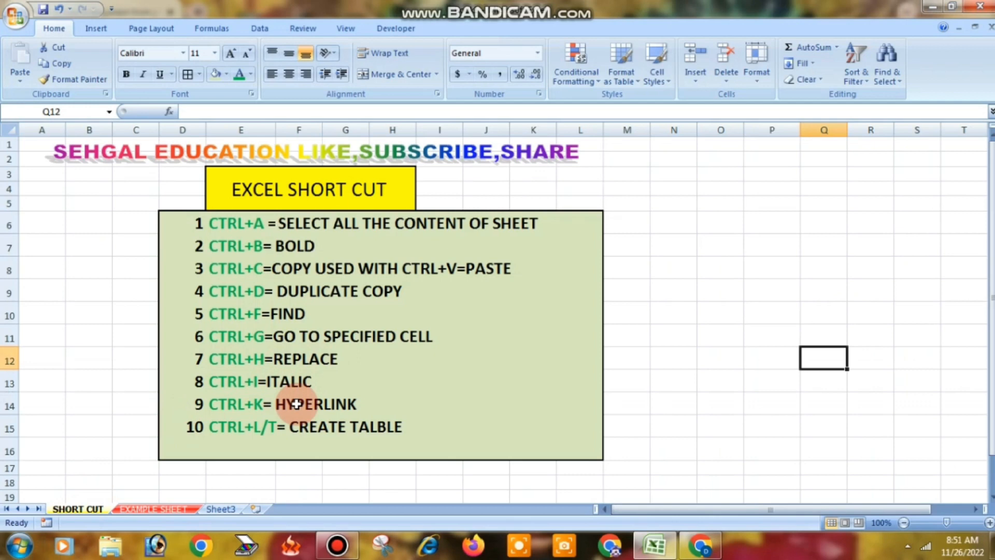
pyautogui.click(162, 509)
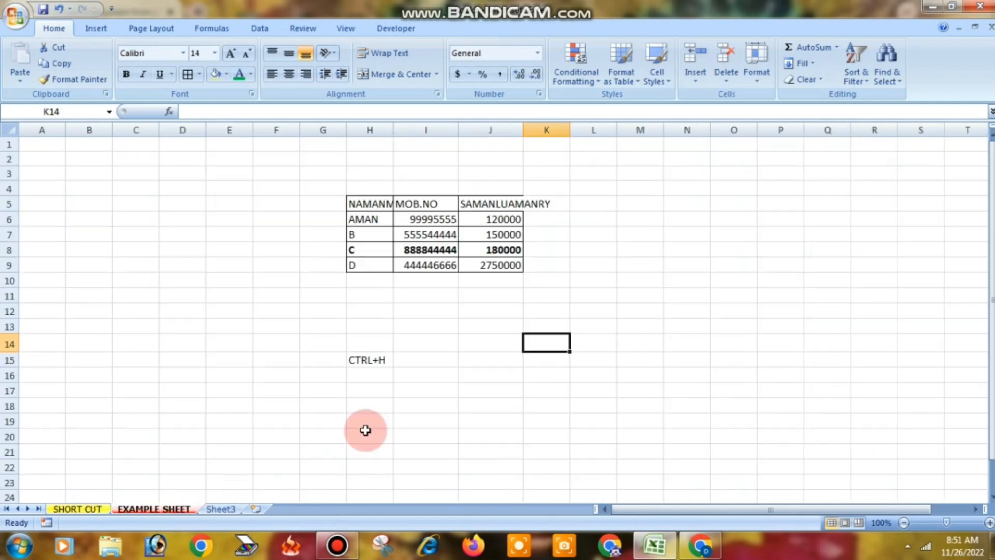
pyautogui.click(371, 361)
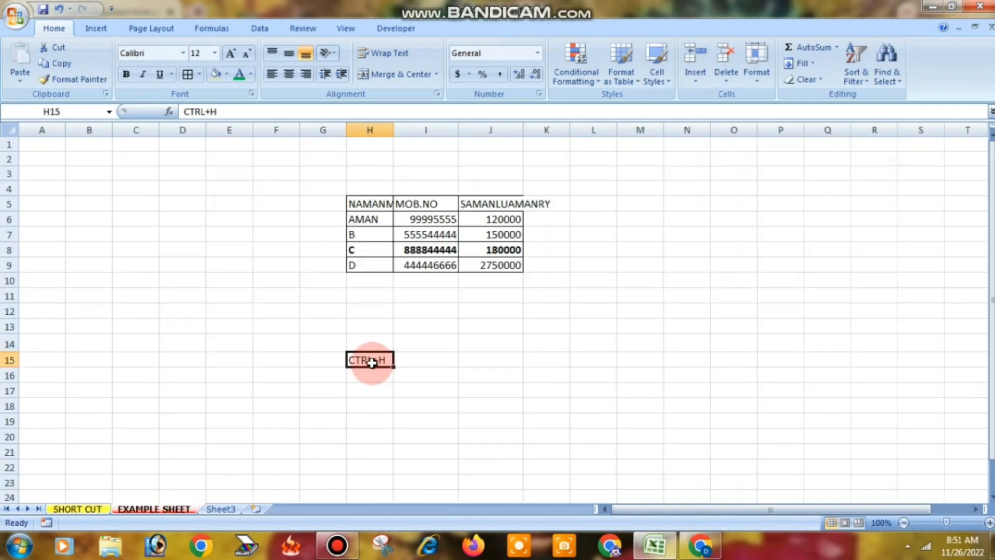
pyautogui.press('BackSpace')
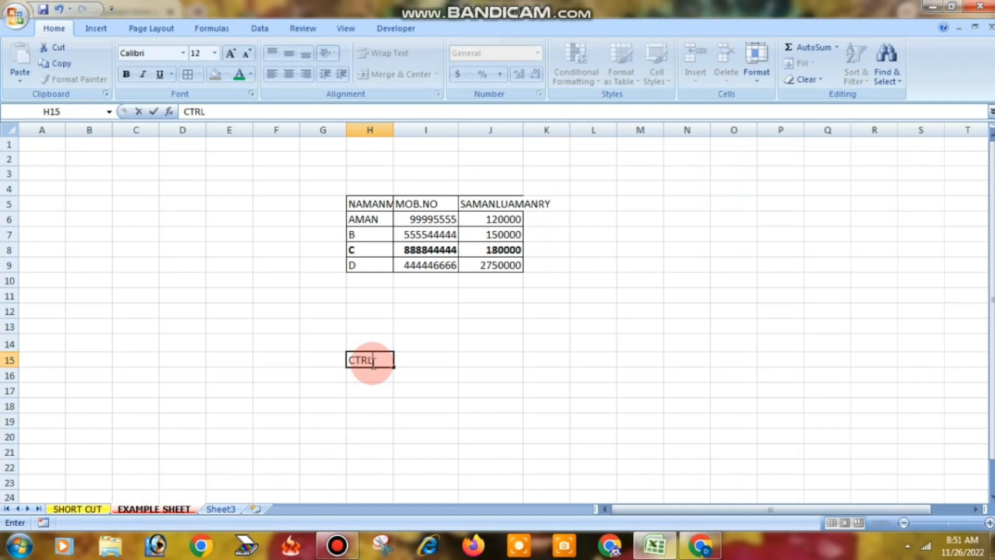
pyautogui.click(431, 360)
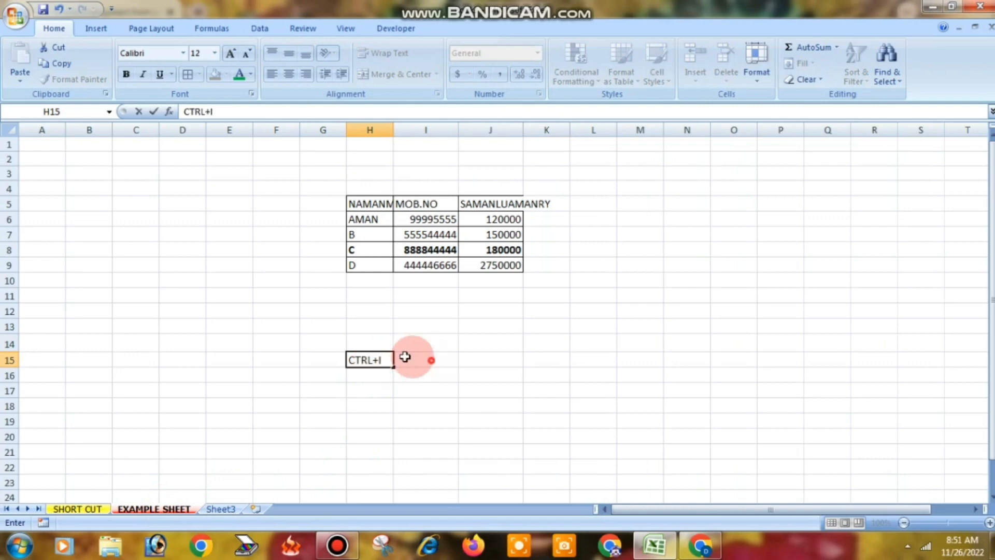
pyautogui.press('Tab')
# - Increase the font size of the label in H15 to 20 and widen column H to fit it
pyautogui.click(365, 363)
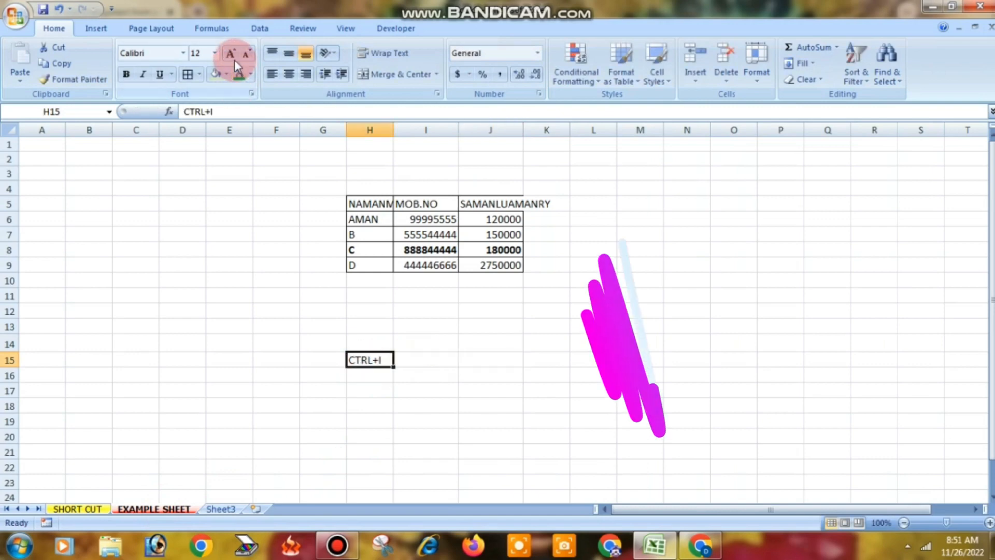
pyautogui.click(231, 54)
pyautogui.click(231, 54)
pyautogui.click(518, 369)
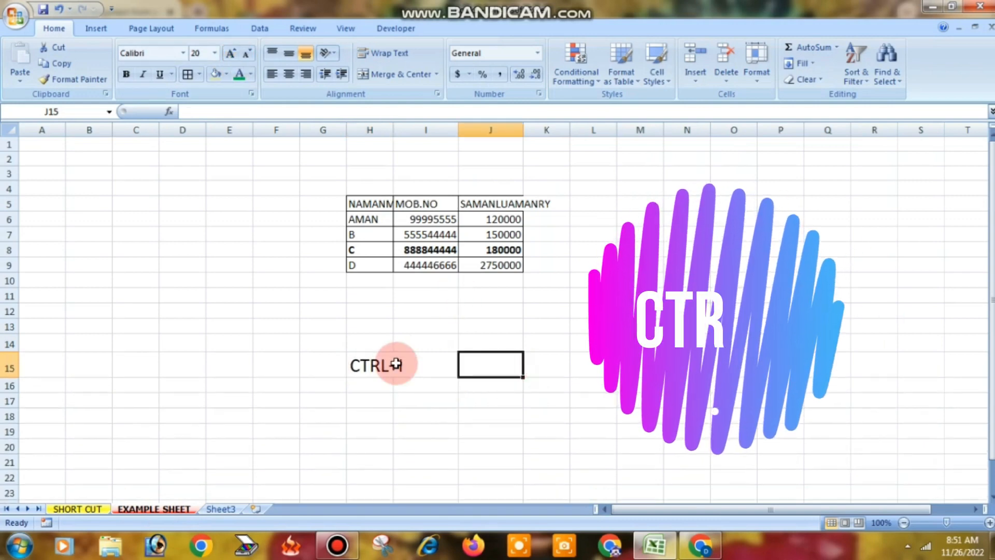
pyautogui.moveTo(417, 135); pyautogui.dragTo(418, 139)
pyautogui.click(589, 440)
# - Enter the description ITALIC in cell I15 beside the shortcut label
pyautogui.click(458, 365)
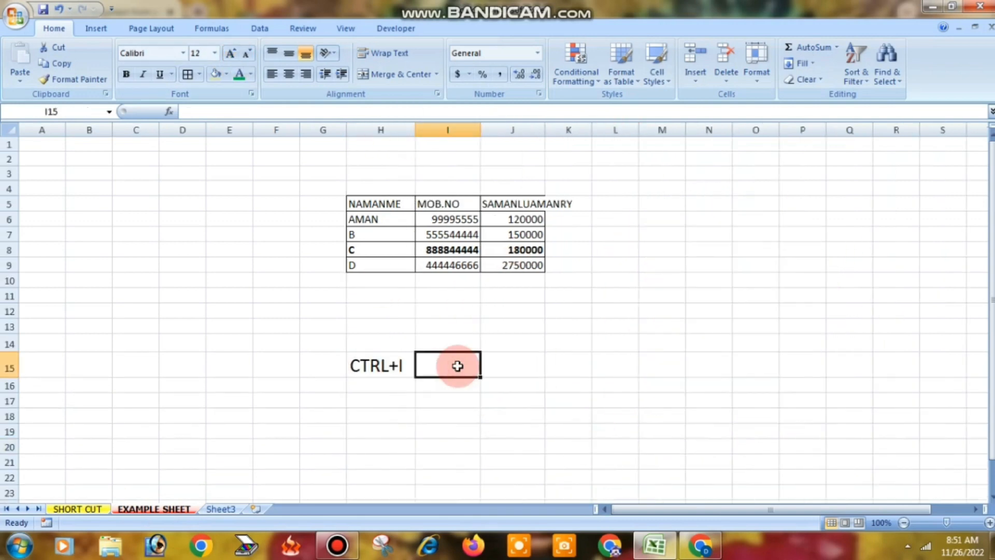
pyautogui.write('ITALIC')
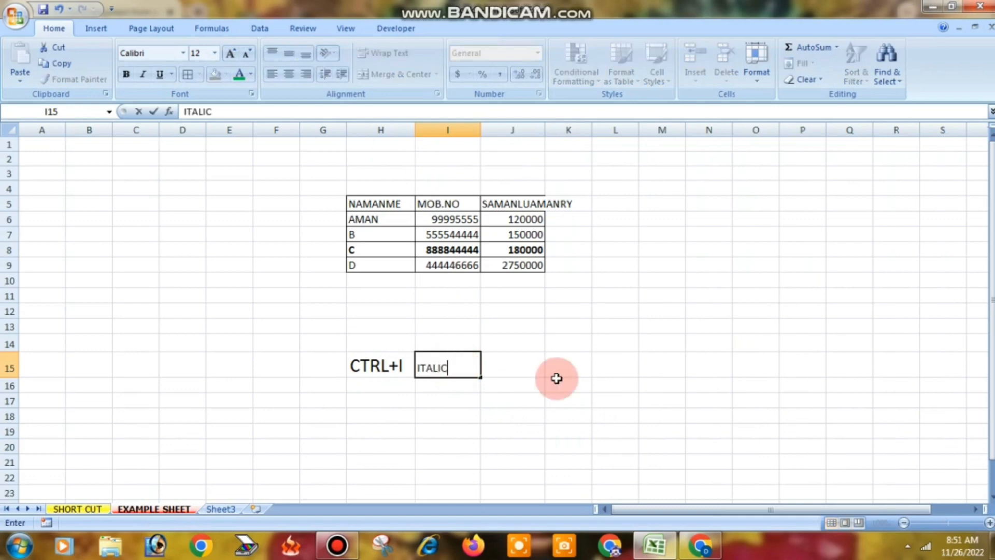
pyautogui.click(556, 378)
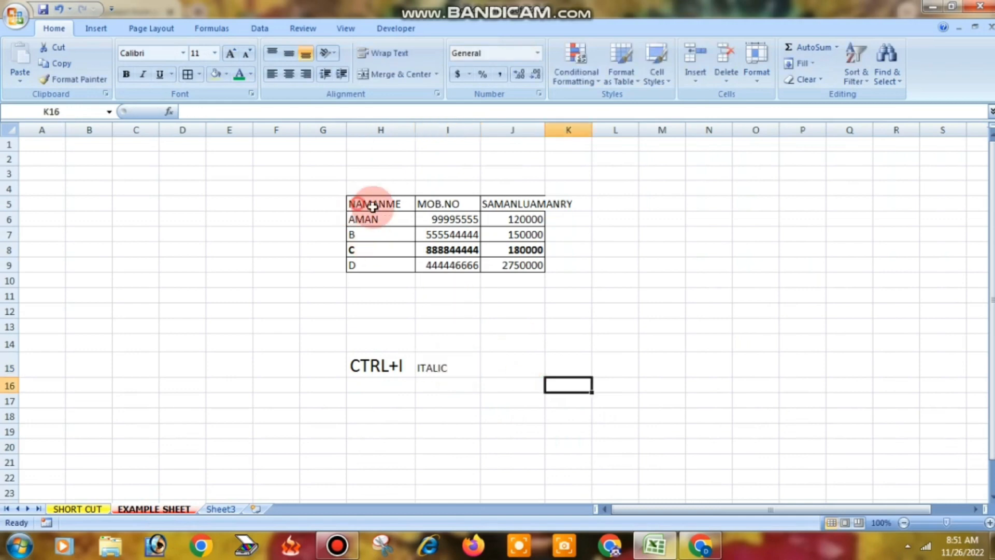
# - Widen column J so the salary heading fits inside the table
pyautogui.moveTo(373, 204); pyautogui.dragTo(555, 273)
pyautogui.click(582, 293)
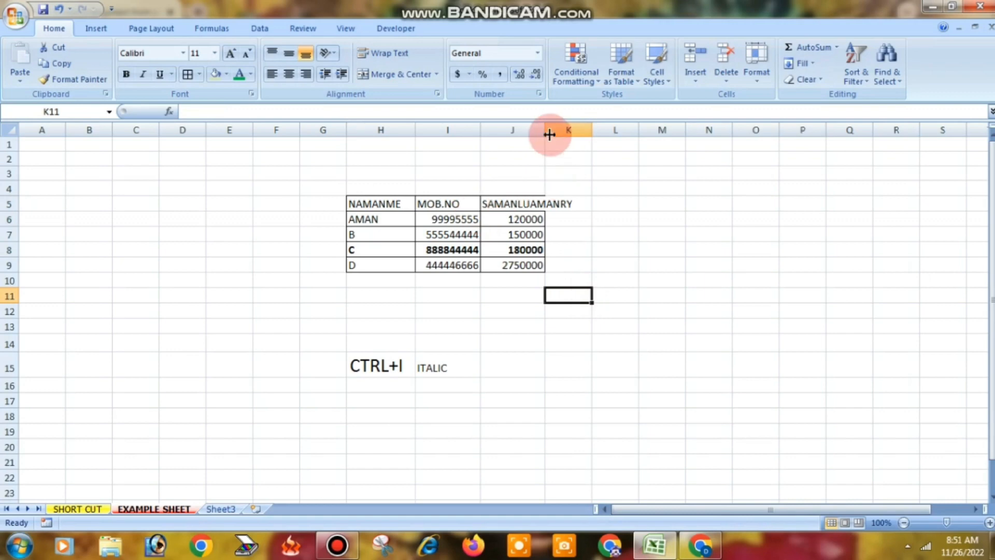
pyautogui.moveTo(545, 126); pyautogui.dragTo(580, 126)
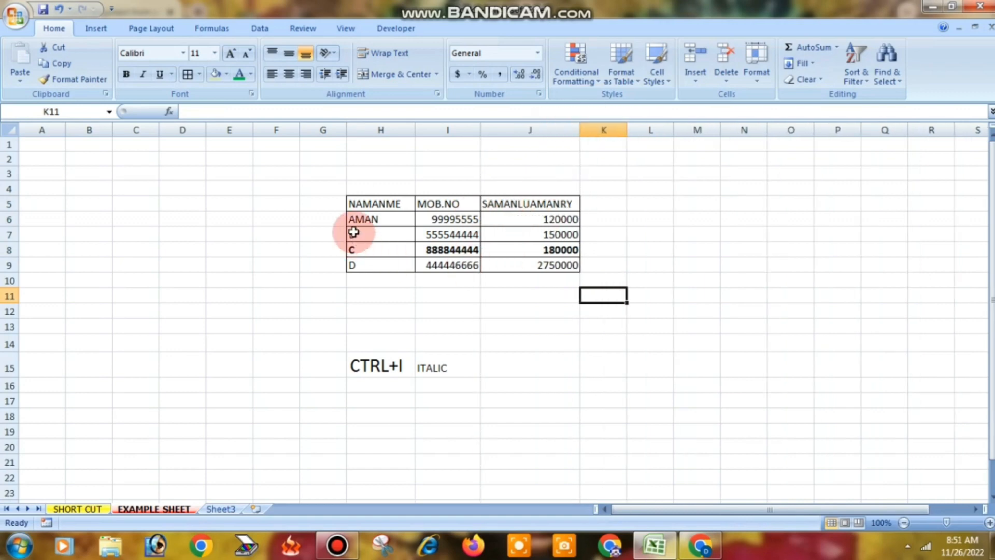
# - Italicize the table's header cells H5:J5
pyautogui.moveTo(406, 203); pyautogui.dragTo(526, 203)
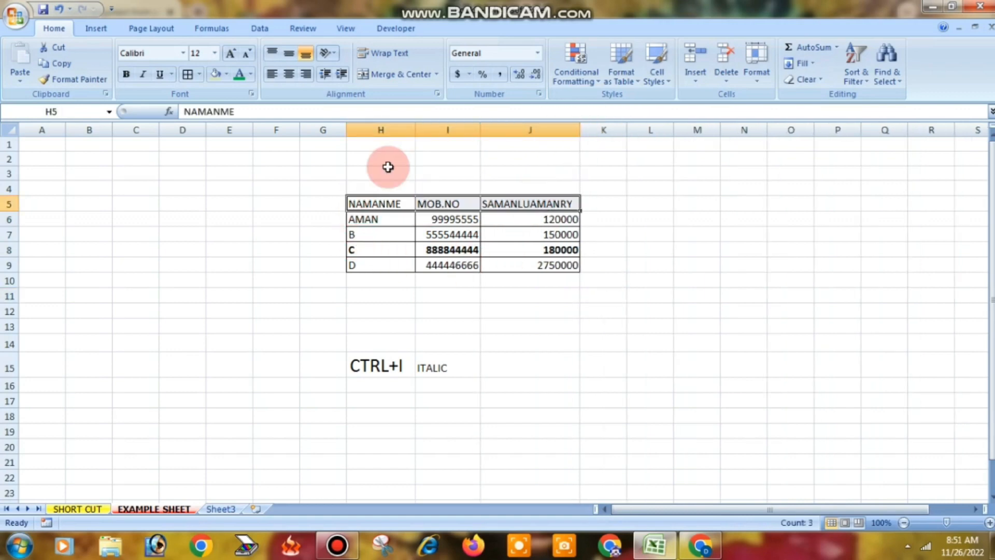
pyautogui.hotkey('ctrl', 'i')
pyautogui.click(519, 336)
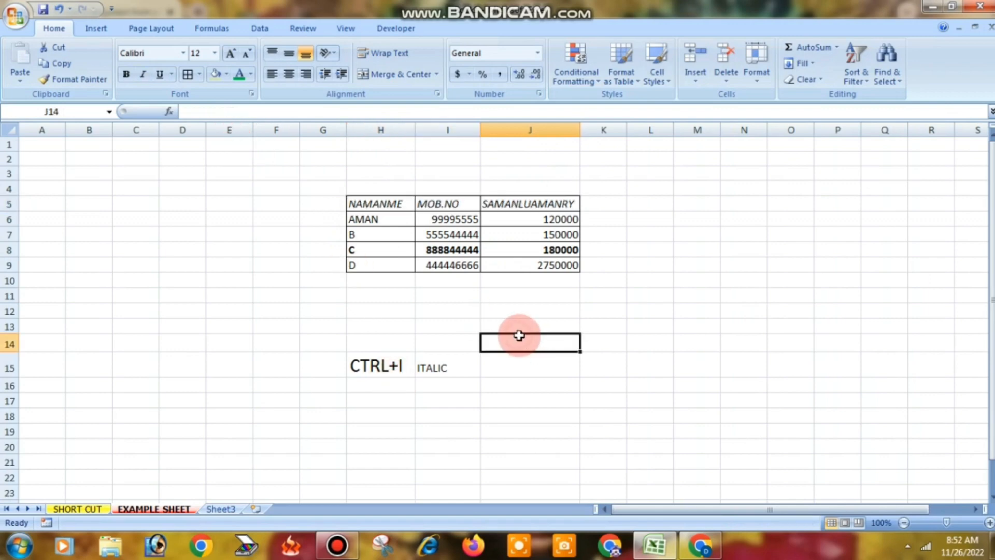
# - Increase the header row's font size to 20 and widen column J to about 32 characters
pyautogui.moveTo(357, 203); pyautogui.dragTo(523, 203)
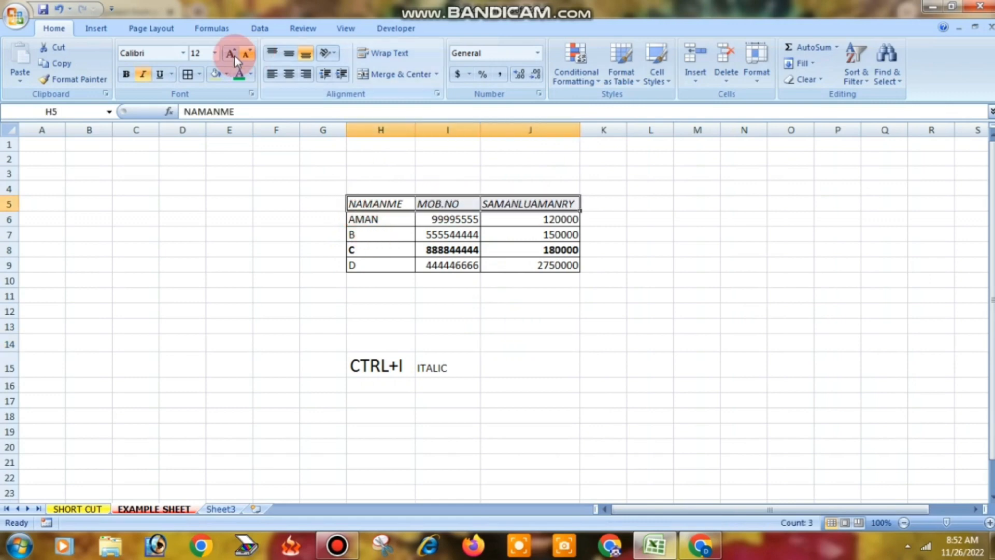
pyautogui.click(231, 53)
pyautogui.click(232, 53)
pyautogui.click(232, 54)
pyautogui.click(232, 53)
pyautogui.click(634, 336)
pyautogui.moveTo(580, 131); pyautogui.dragTo(651, 130)
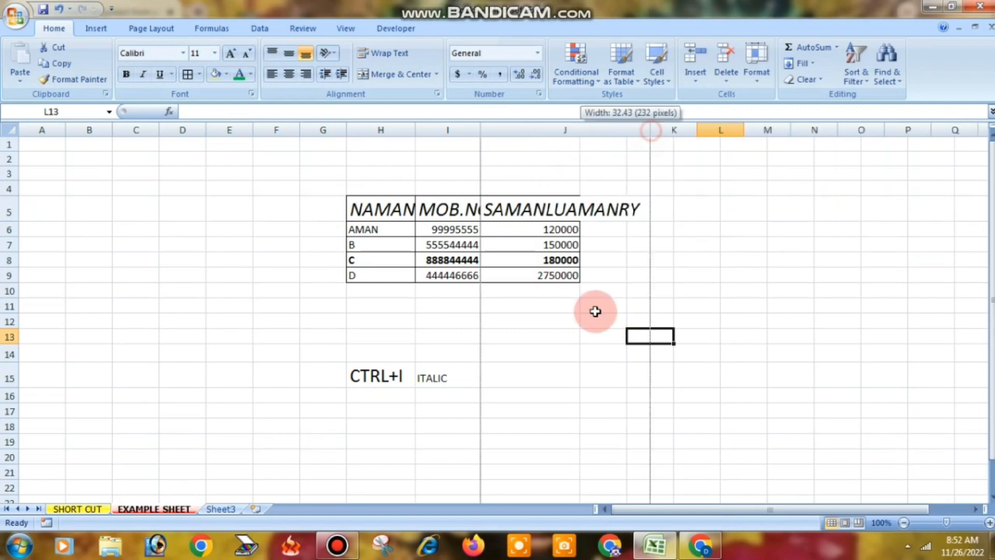
pyautogui.click(581, 353)
# - Toggle italic off and back on twice for the header cells H5:J5, and widen column I
pyautogui.moveTo(433, 210); pyautogui.dragTo(587, 200)
pyautogui.hotkey('ctrl', 'i')
pyautogui.hotkey('ctrl', 'i')
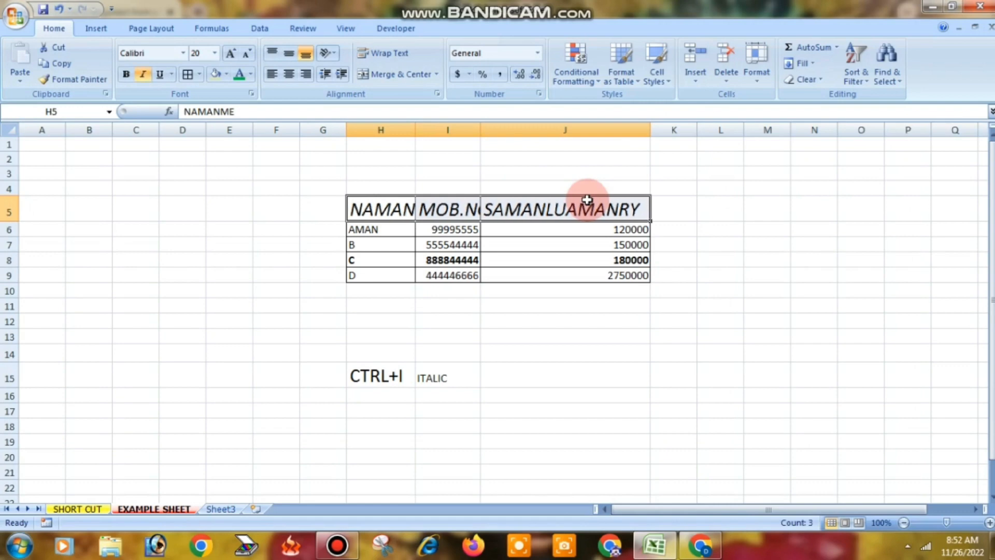
pyautogui.hotkey('ctrl', 'i')
pyautogui.hotkey('ctrl', 'i')
pyautogui.moveTo(481, 129); pyautogui.dragTo(562, 357)
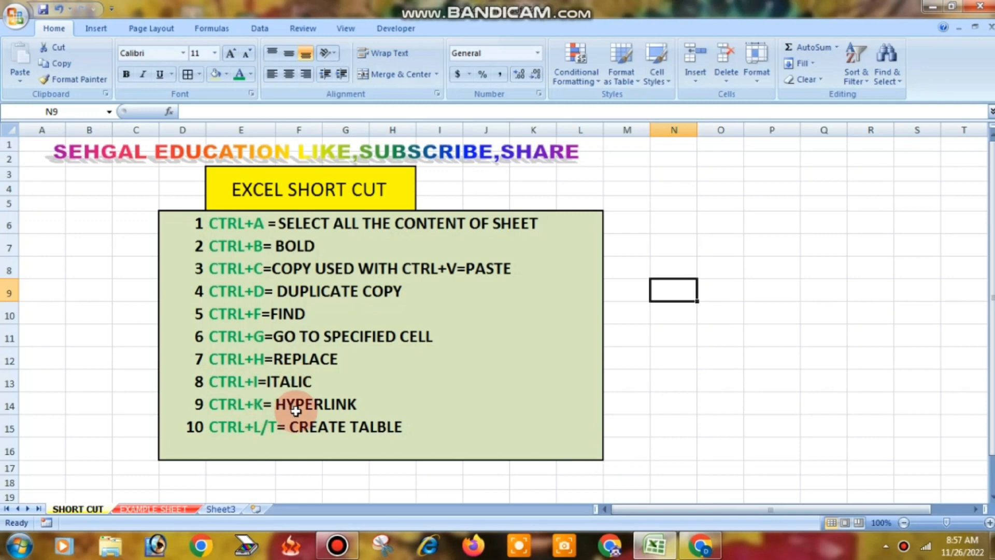
# - On EXAMPLE SHEET, examine the CTRL+K example labels and the existing hyperlink on D's salary in J9
pyautogui.click(185, 508)
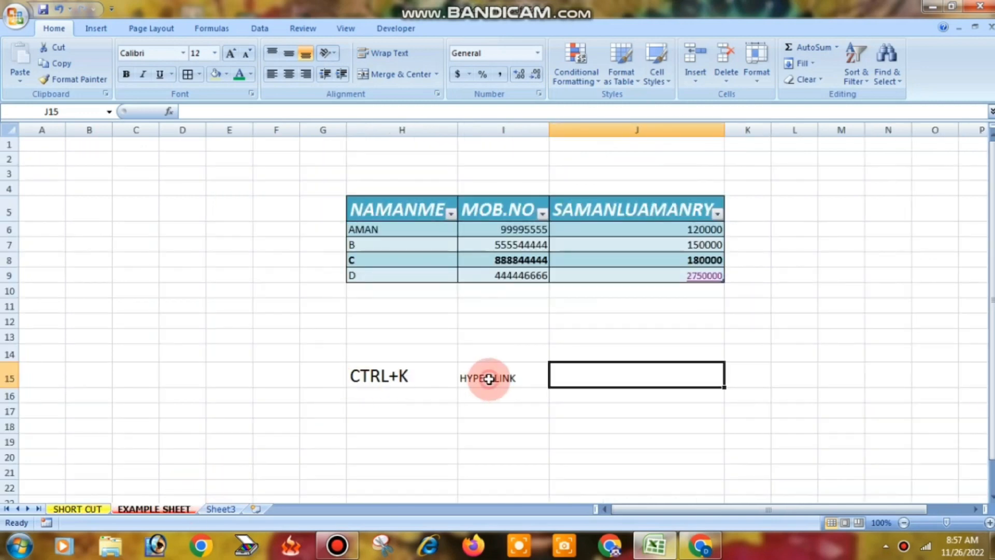
pyautogui.click(484, 381)
pyautogui.click(616, 412)
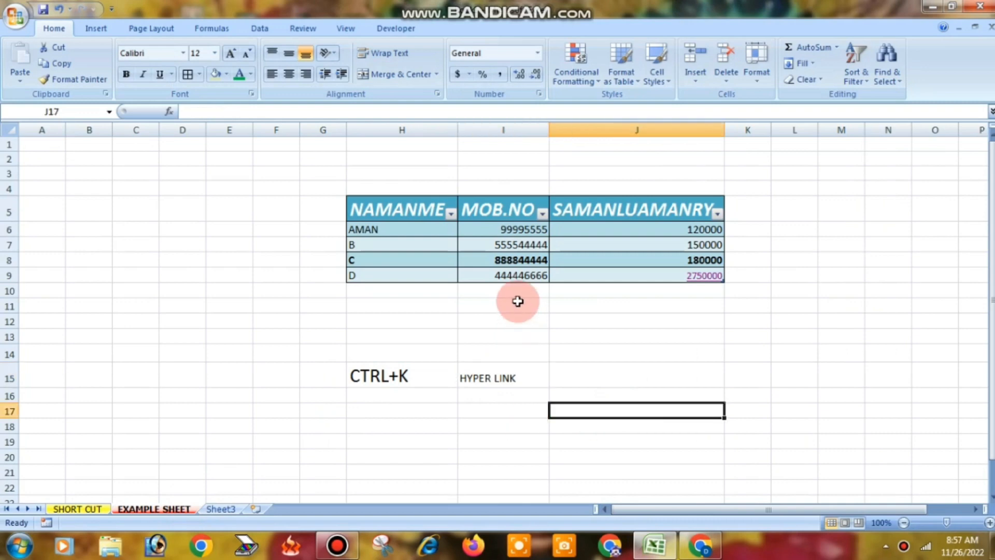
pyautogui.click(705, 302)
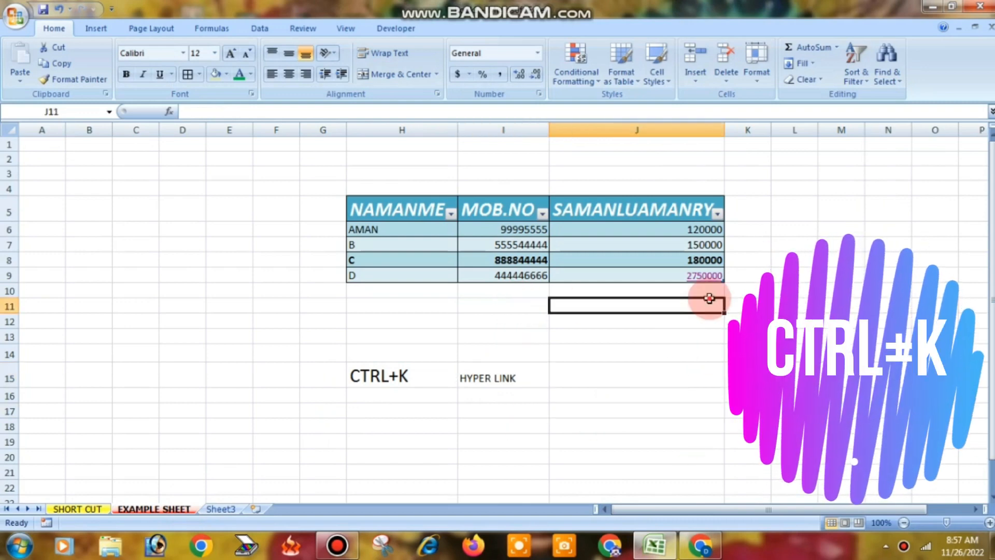
pyautogui.click(699, 277)
pyautogui.click(694, 351)
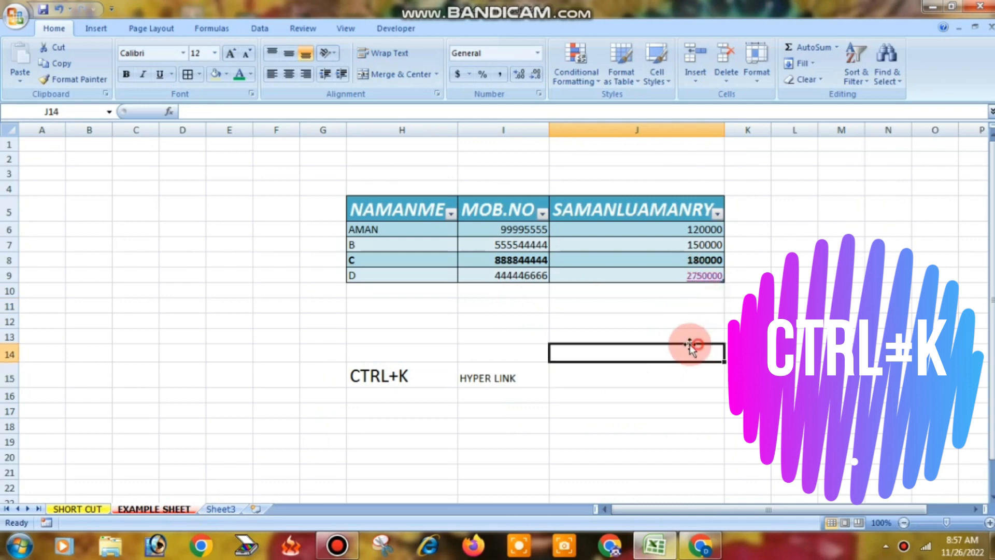
# - Insert a hyperlink on B's mobile number in I7 that points to the document Happy New Year in My Documents
pyautogui.click(502, 245)
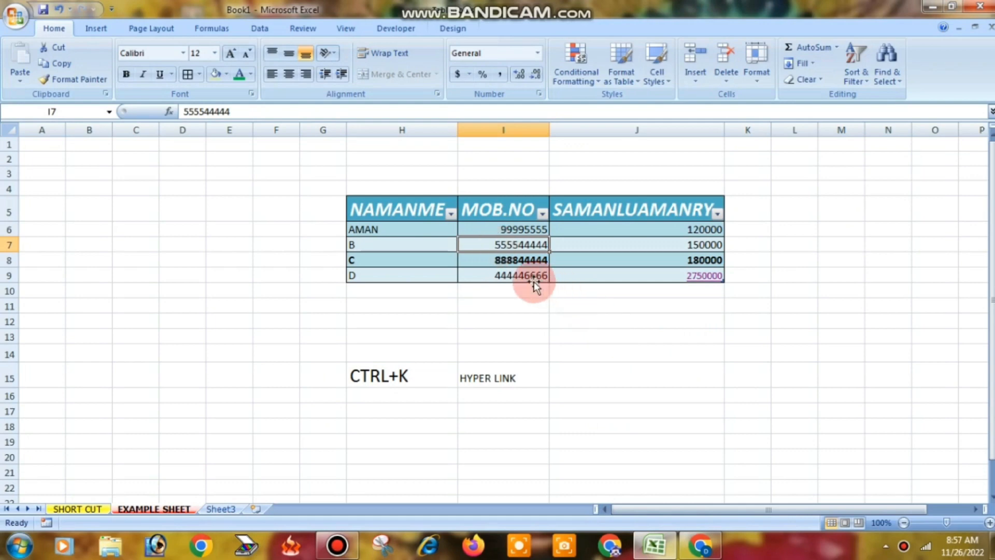
pyautogui.hotkey('ctrl', 'k')
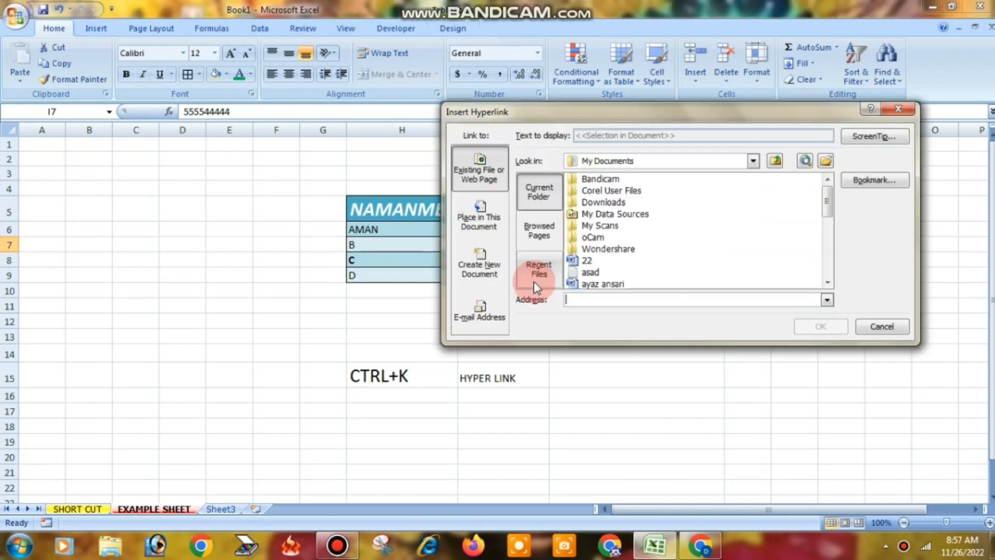
pyautogui.moveTo(827, 212); pyautogui.dragTo(828, 235)
pyautogui.click(622, 249)
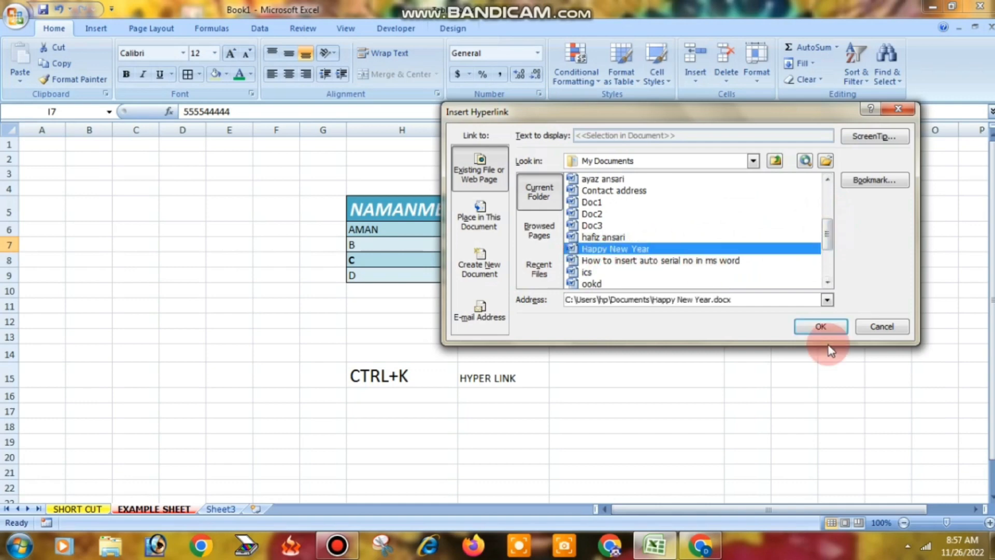
pyautogui.click(819, 326)
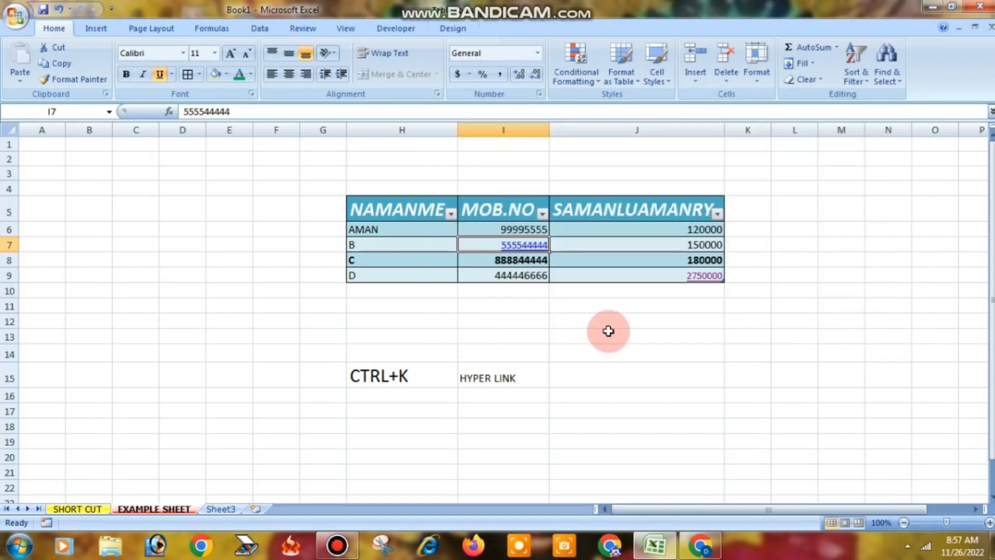
# - Follow the hyperlink on B's mobile number in I7, view the linked Word document, and close it to return to Excel
pyautogui.click(530, 245)
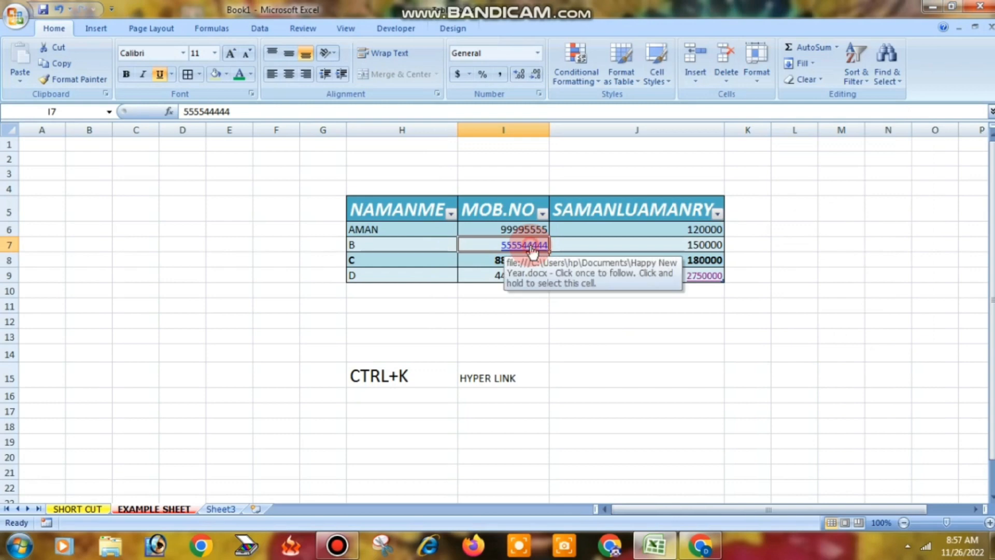
pyautogui.click(550, 330)
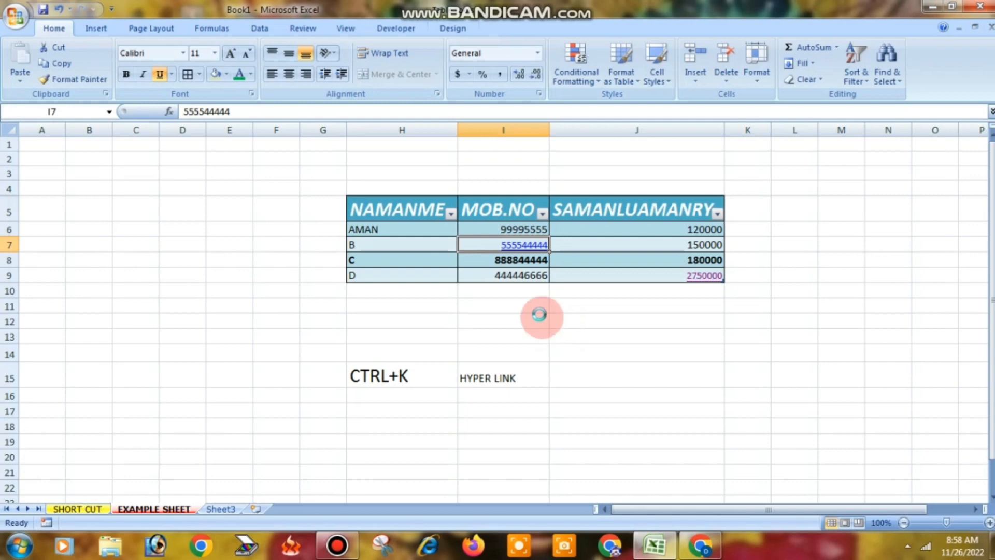
pyautogui.click(511, 246)
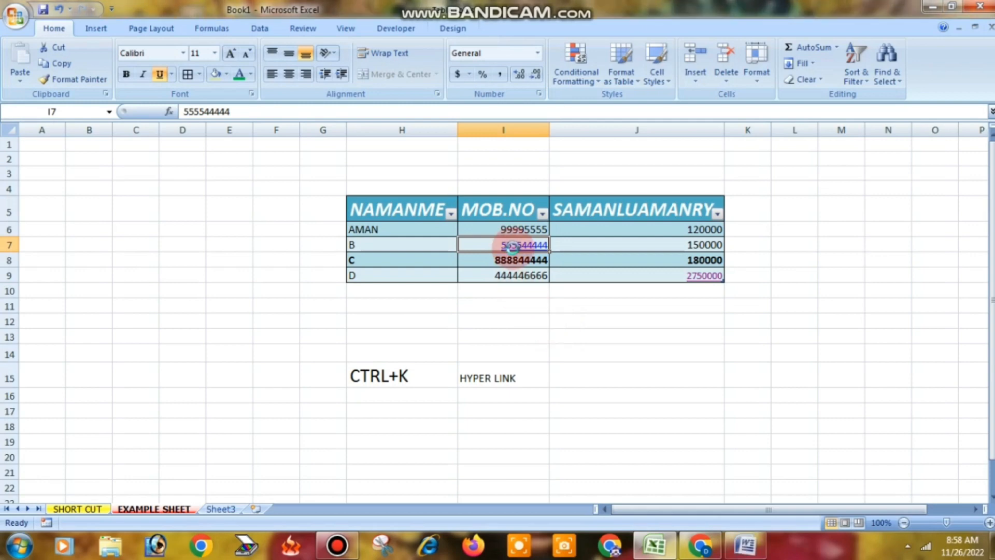
pyautogui.click(746, 545)
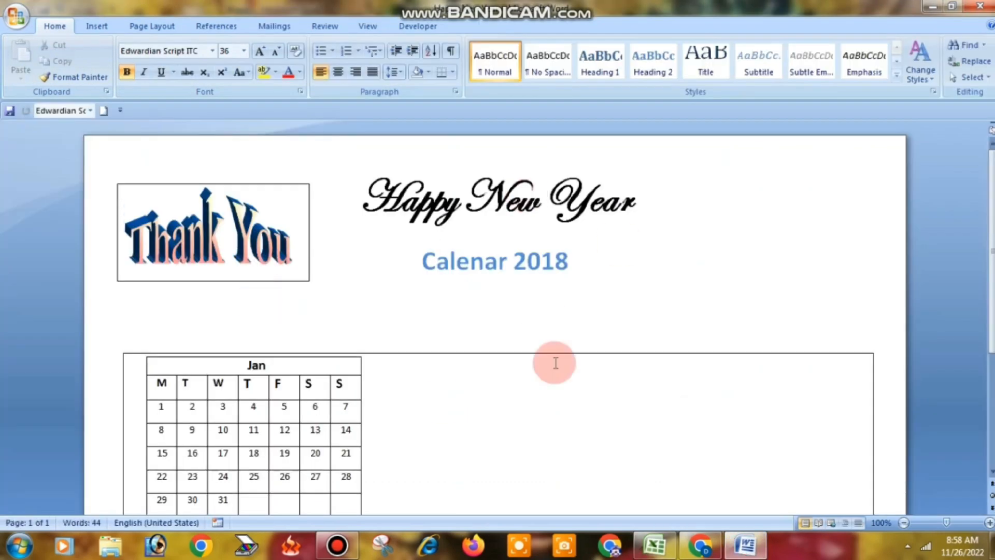
pyautogui.scroll(-2, 492, 300)
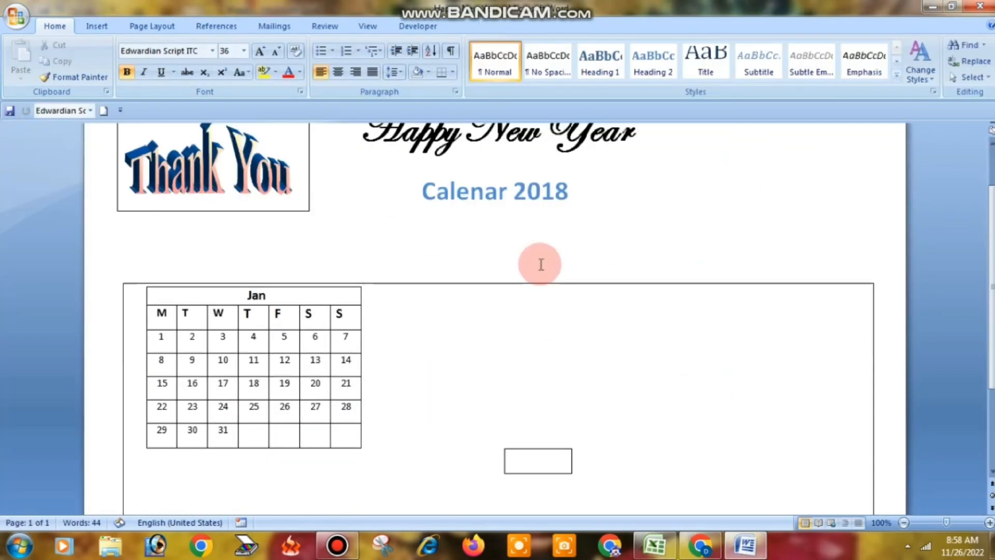
pyautogui.click(984, 7)
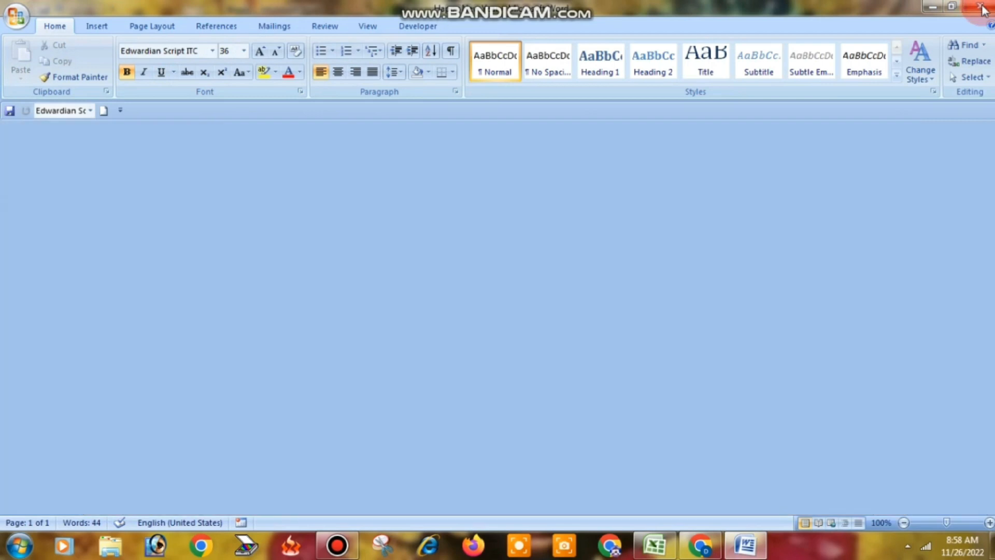
pyautogui.click(735, 348)
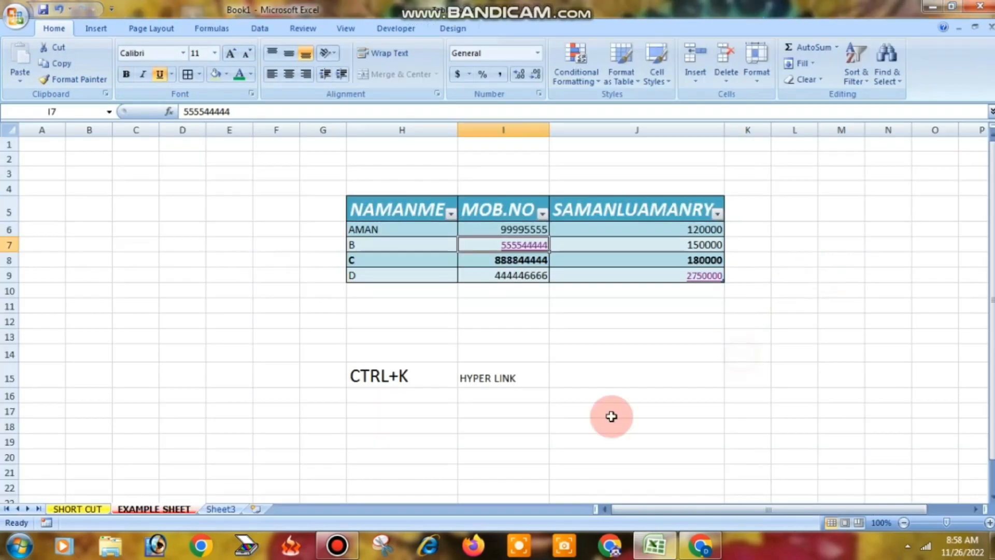
# - Insert a hyperlink on the HYPER LINK label in I15 that points to the document 22 in My Documents
pyautogui.click(482, 377)
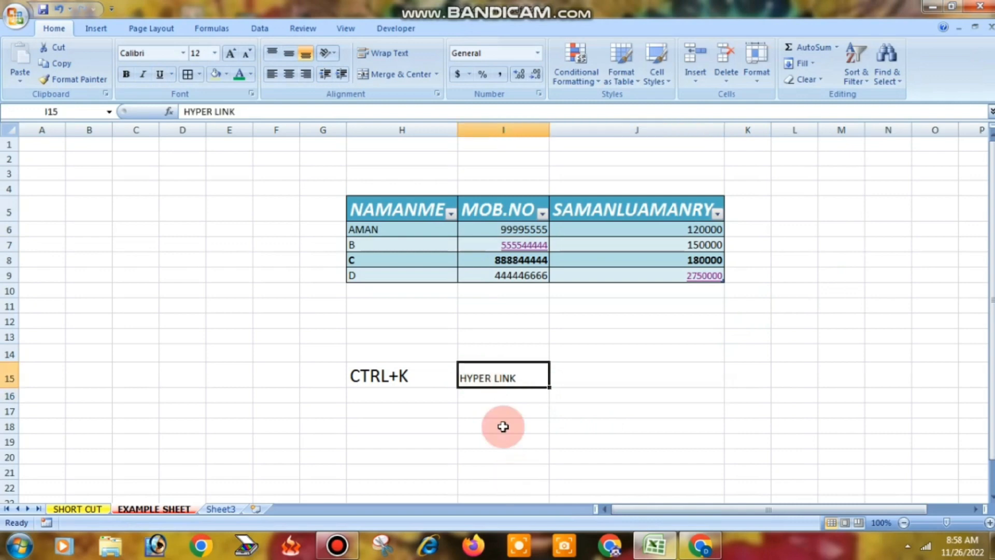
pyautogui.hotkey('ctrl', 'k')
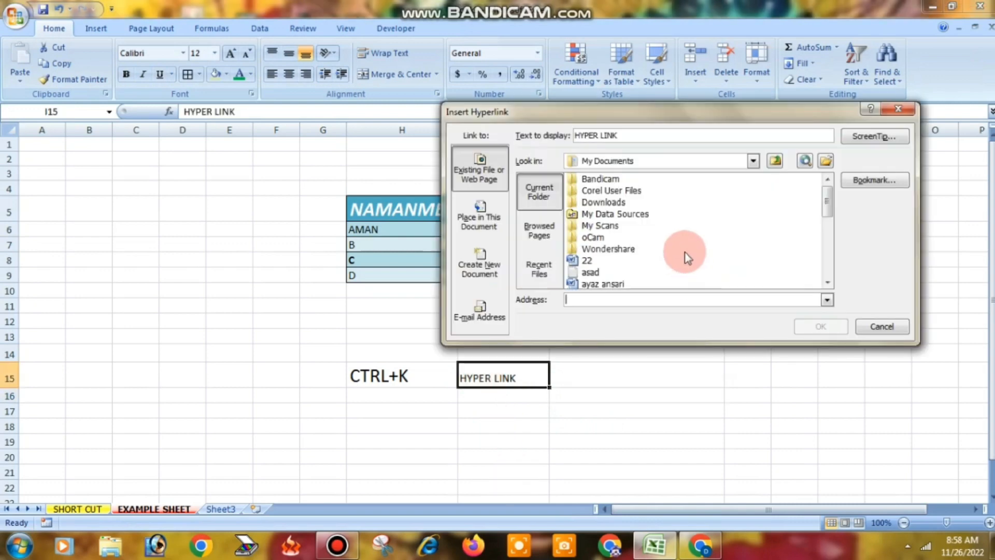
pyautogui.click(590, 261)
pyautogui.click(829, 330)
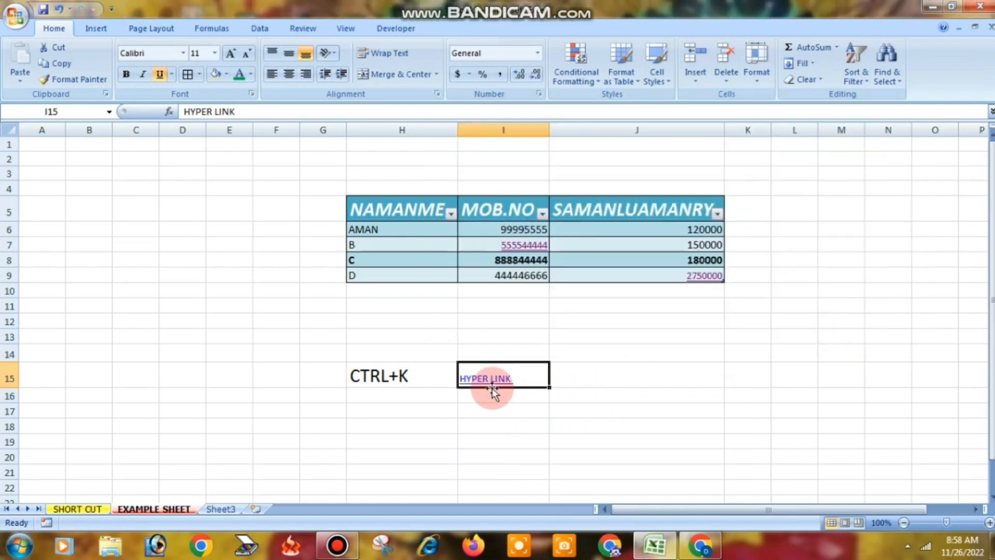
# - Test the HYPER LINK cell in I15 by viewing its linked document in Word, and close that document
pyautogui.click(493, 388)
pyautogui.click(531, 330)
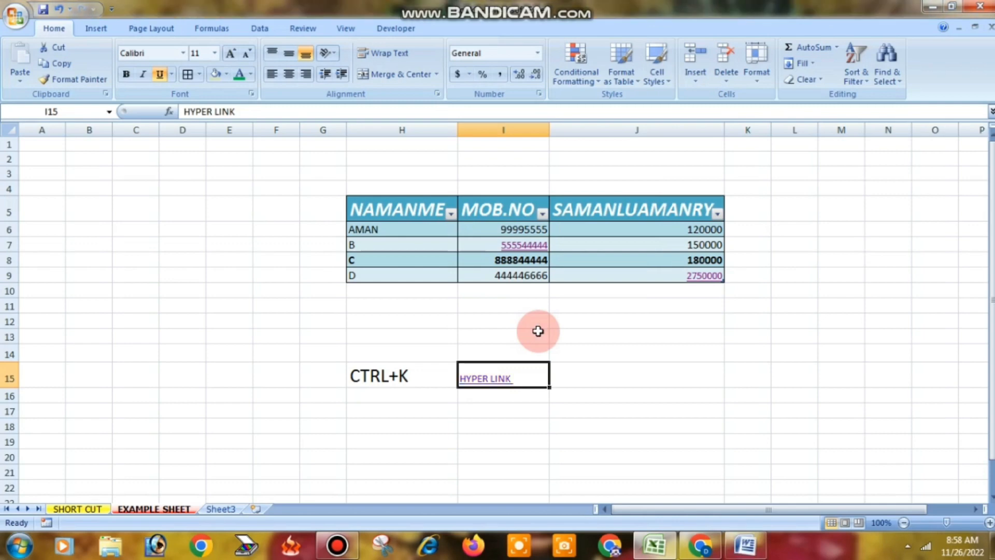
pyautogui.click(742, 552)
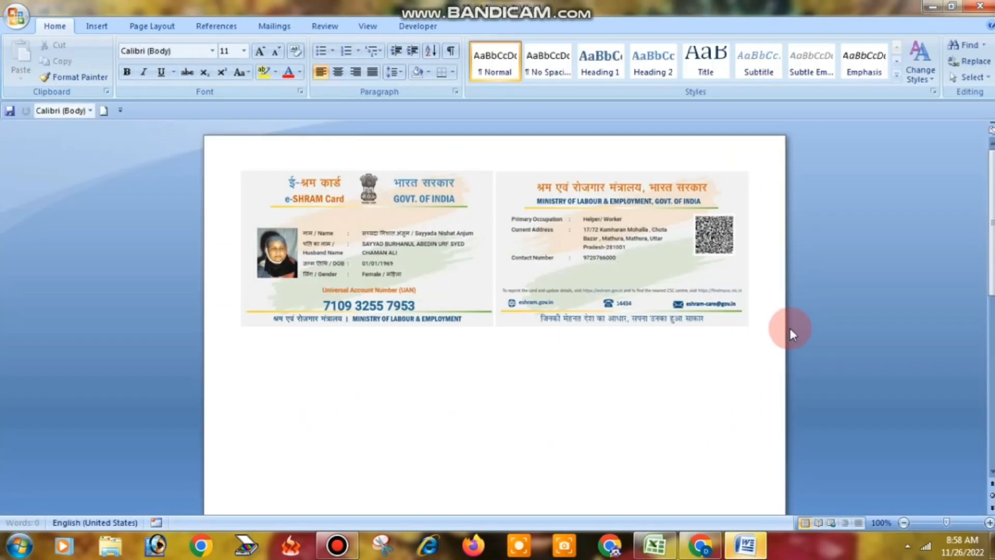
pyautogui.click(951, 7)
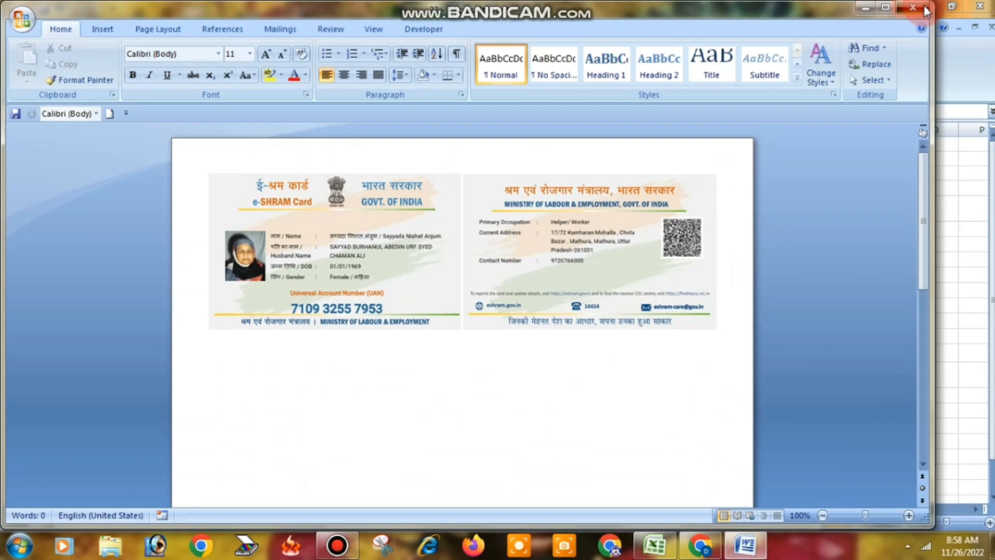
pyautogui.click(925, 9)
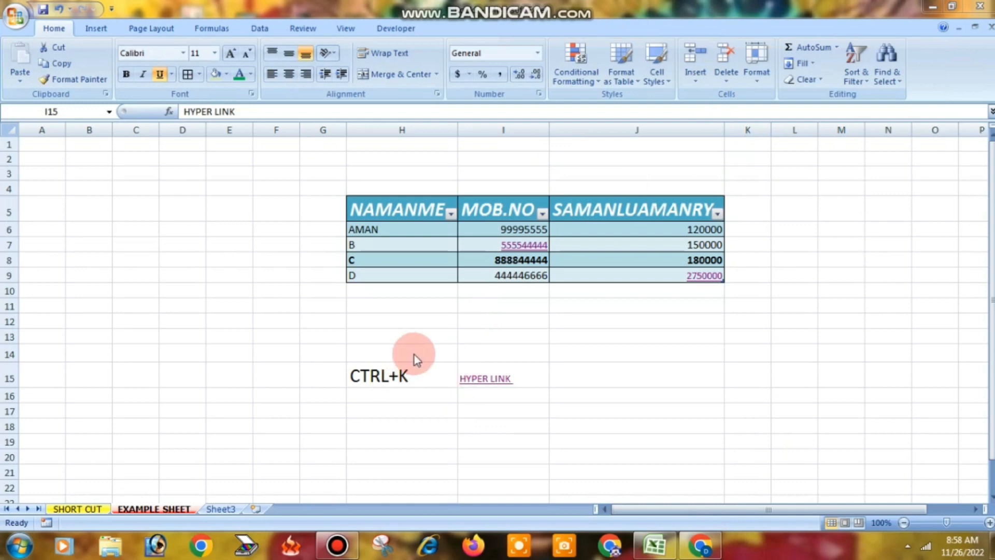
# - Review the CTRL+L/T create table entry in the list on SHORT CUT and return to the sample table on EXAMPLE SHEET
pyautogui.click(72, 509)
pyautogui.click(73, 507)
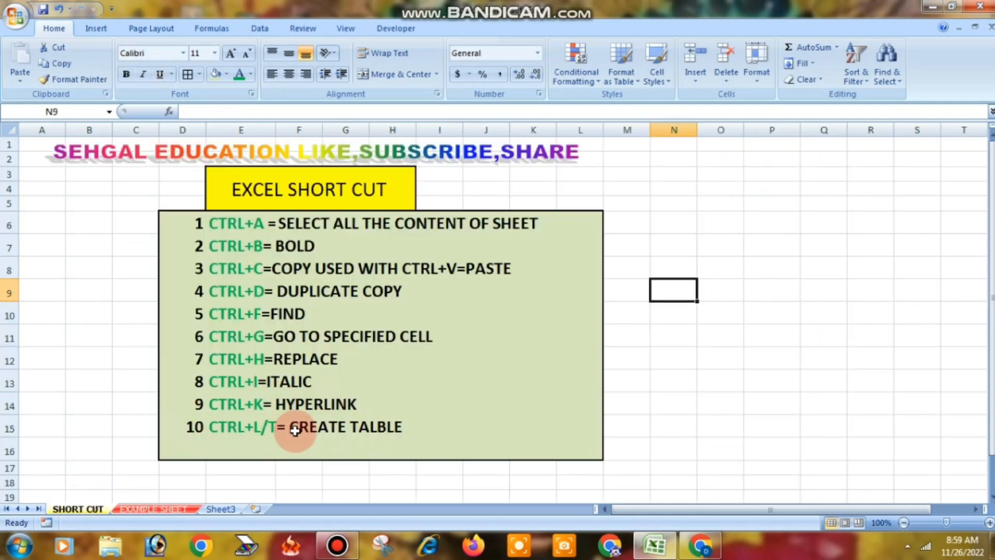
pyautogui.click(159, 510)
pyautogui.click(565, 317)
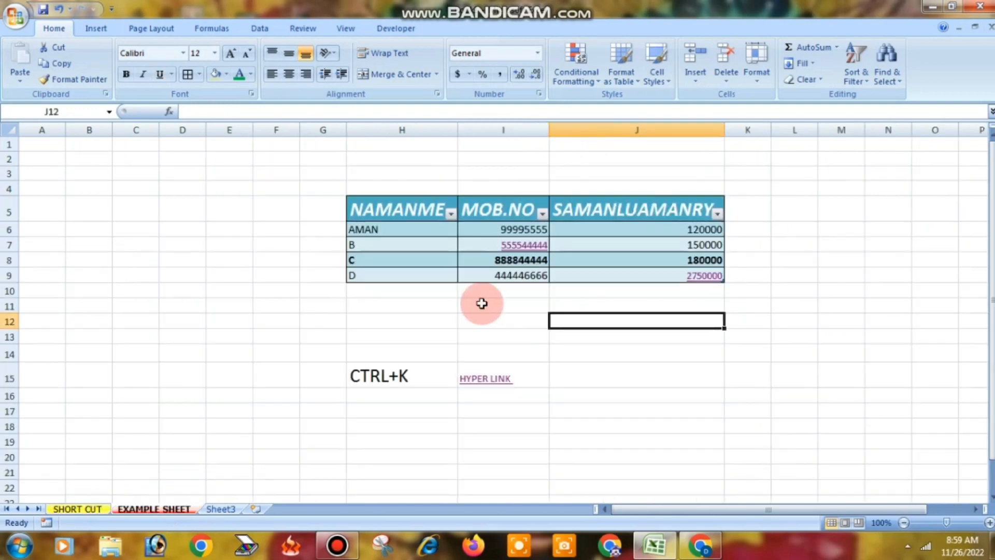
pyautogui.hotkey('ctrl', 'pageup')
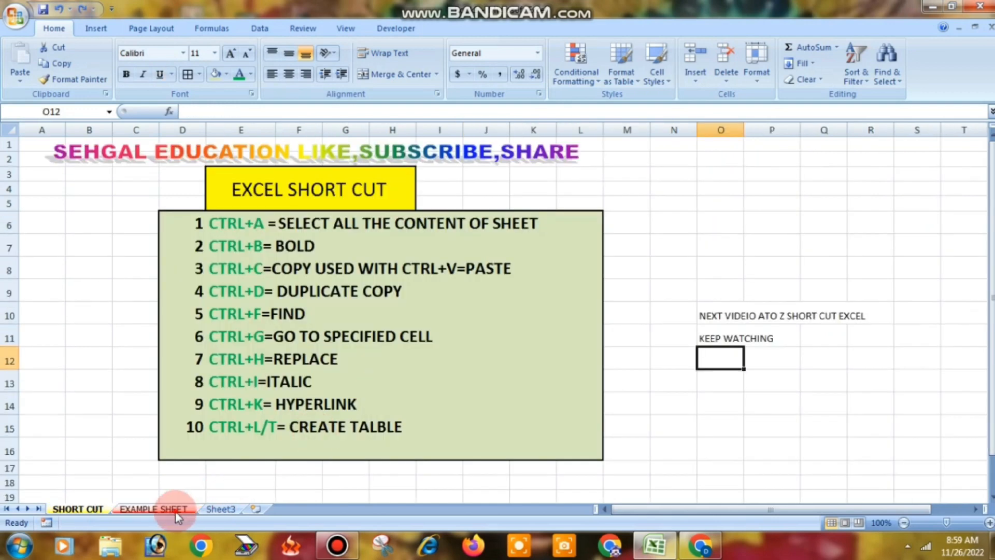
pyautogui.click(156, 509)
pyautogui.hotkey('ctrl', 'pageup')
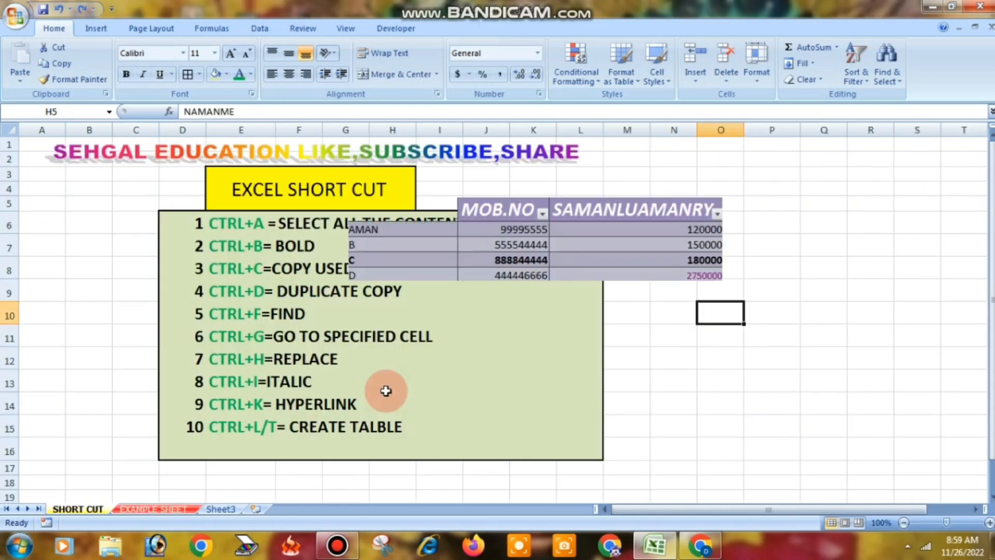
pyautogui.hotkey('ctrl', 'pagedown')
# - Clear the CTRL+K and HYPER LINK labels from H15:I15 below the sample table
pyautogui.hotkey('ctrl', 'a')
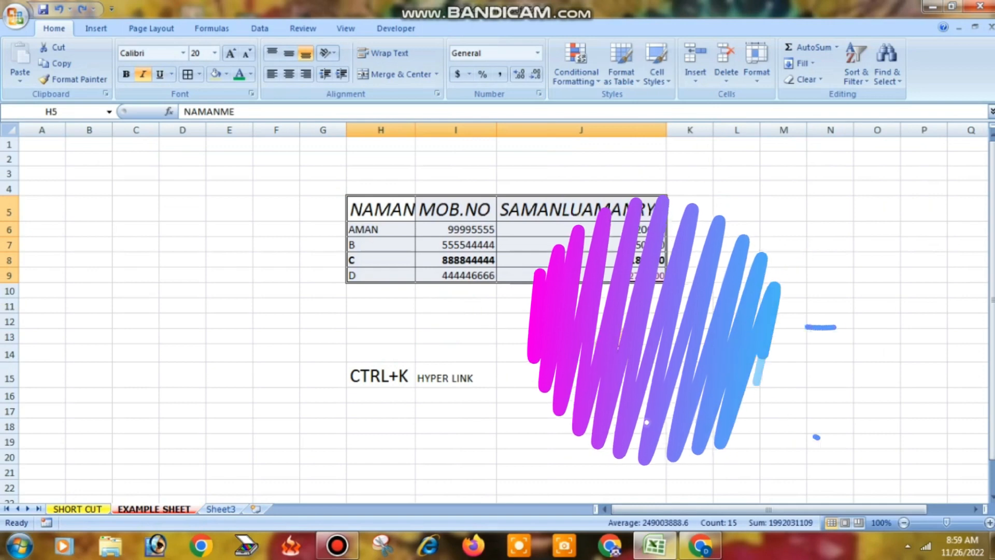
pyautogui.moveTo(408, 371); pyautogui.dragTo(473, 373)
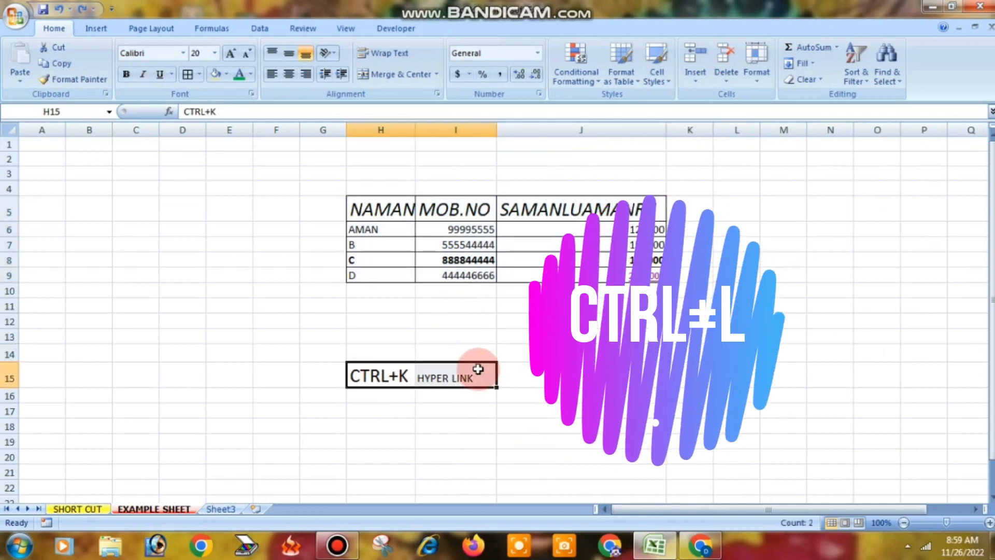
pyautogui.press('Delete')
# - Check the create table shortcut on SHORT CUT, and enter CTRL+L/T in I13 and CREATE TABLE in J13 of EXAMPLE SHEET
pyautogui.click(93, 507)
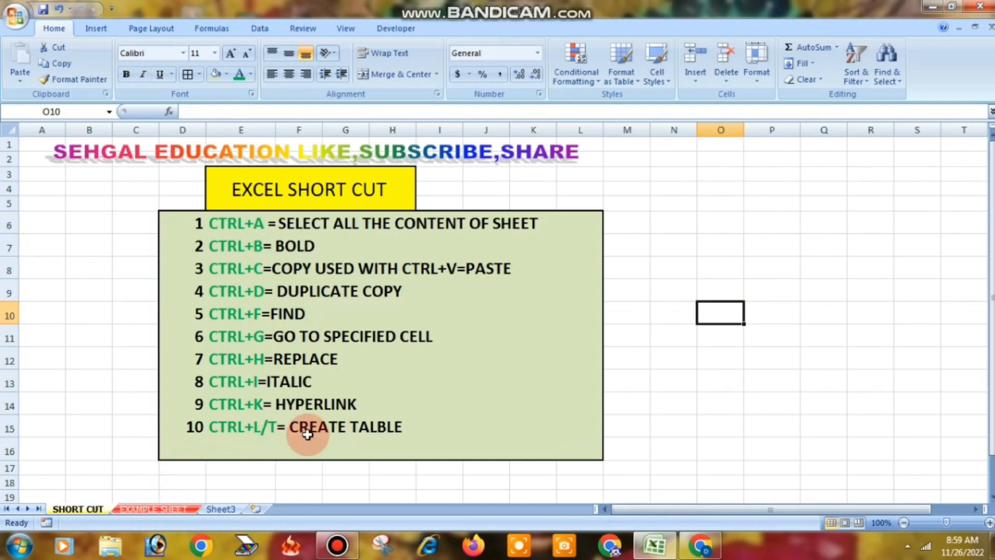
pyautogui.click(140, 510)
pyautogui.click(439, 338)
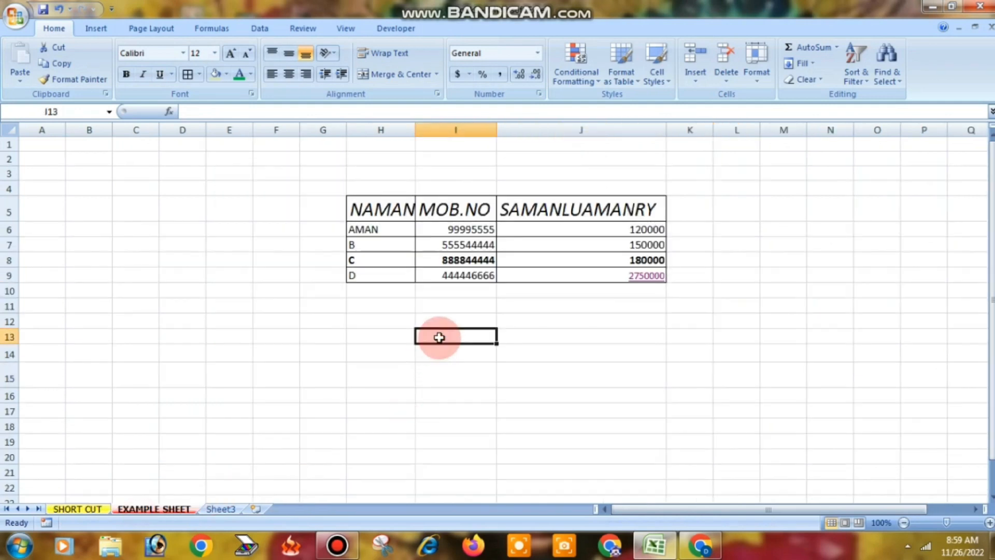
pyautogui.write('CTRL+L')
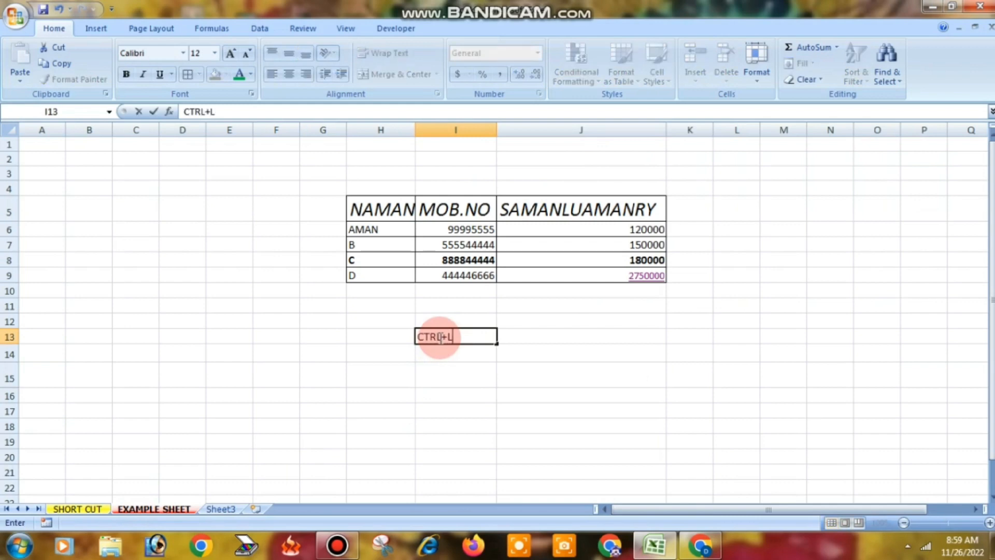
pyautogui.write('/T')
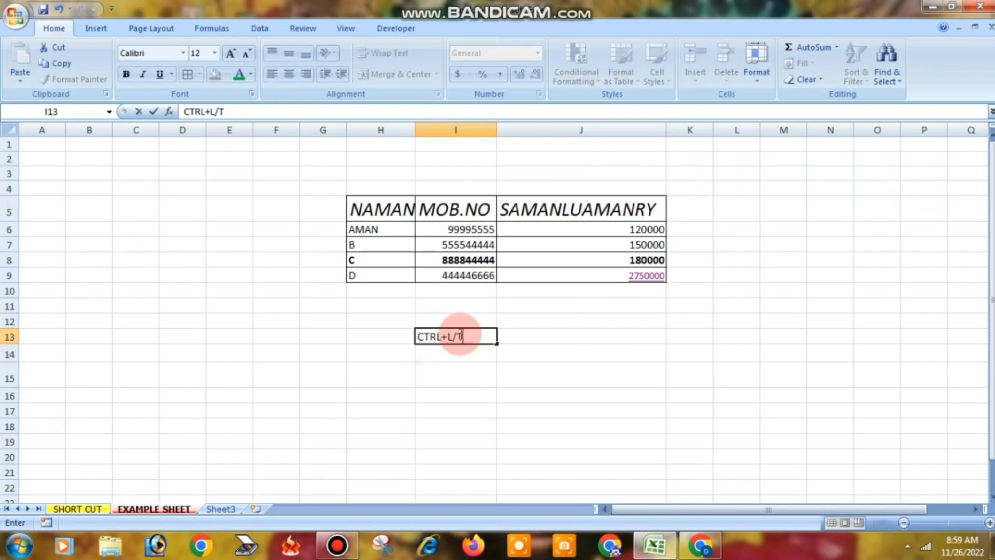
pyautogui.click(572, 358)
pyautogui.click(530, 337)
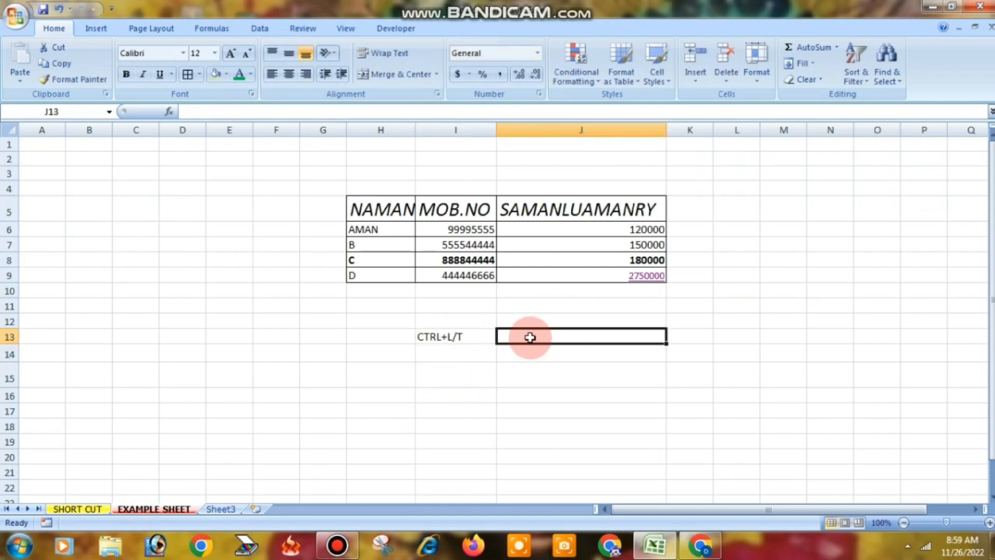
pyautogui.write('CREATE TAL')
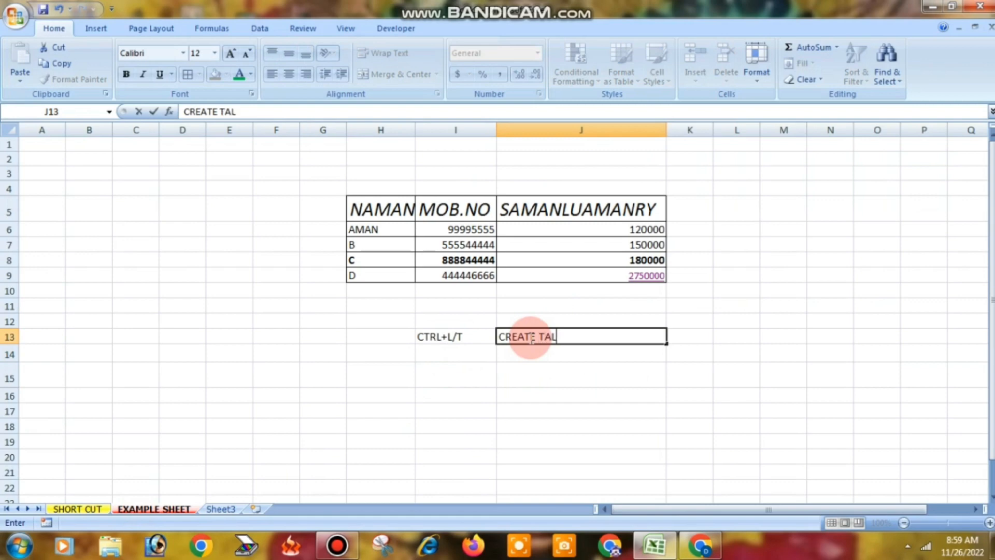
pyautogui.press('BackSpace')
pyautogui.write('BLE')
pyautogui.click(539, 363)
# - Widen columns H and J, and replace the header text in J5 with SALUARY
pyautogui.moveTo(415, 133); pyautogui.dragTo(453, 134)
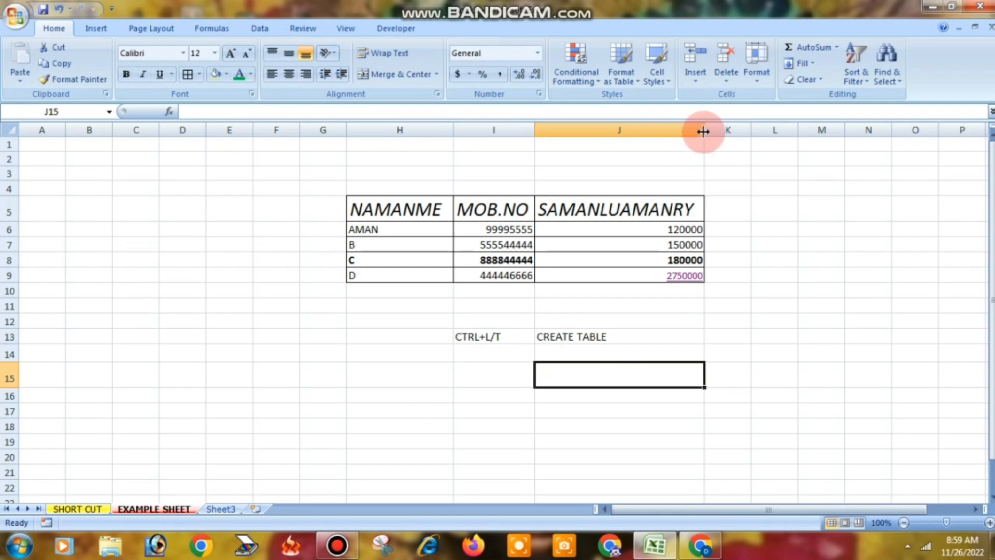
pyautogui.moveTo(704, 131); pyautogui.dragTo(718, 131)
pyautogui.click(638, 208)
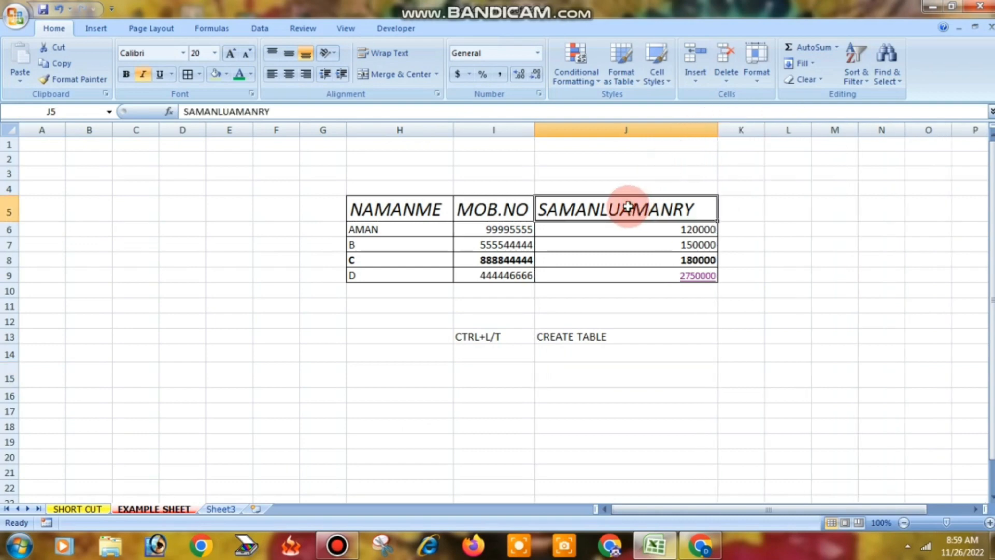
pyautogui.press('BackSpace')
pyautogui.write('S')
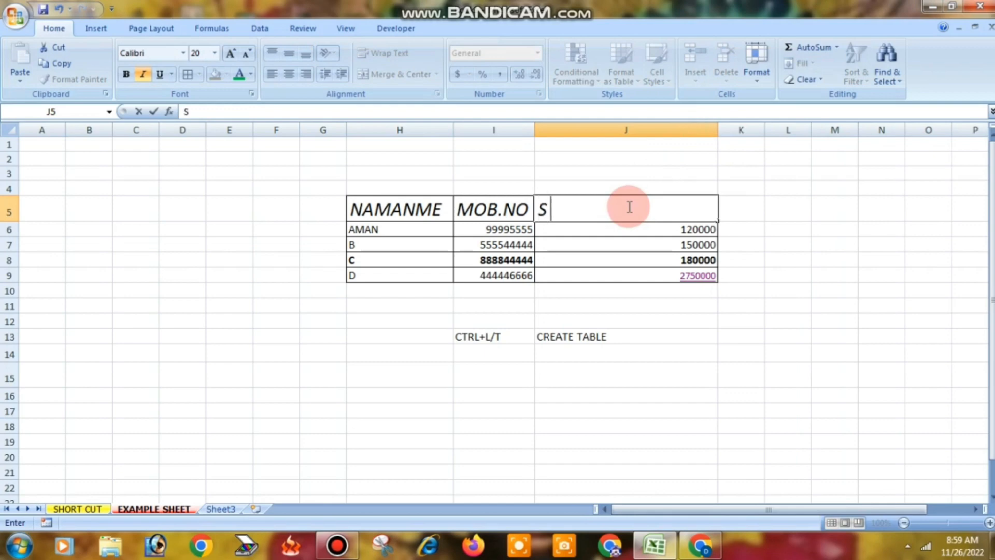
pyautogui.write('ALUARY')
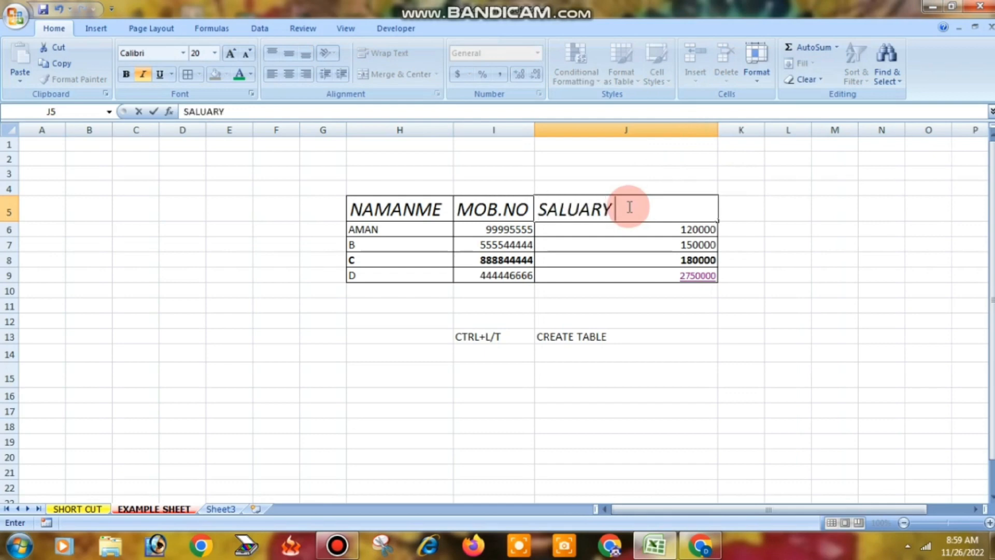
pyautogui.click(842, 273)
# - Center the contents of the sample table H5:J9 horizontally
pyautogui.moveTo(450, 207); pyautogui.dragTo(686, 275)
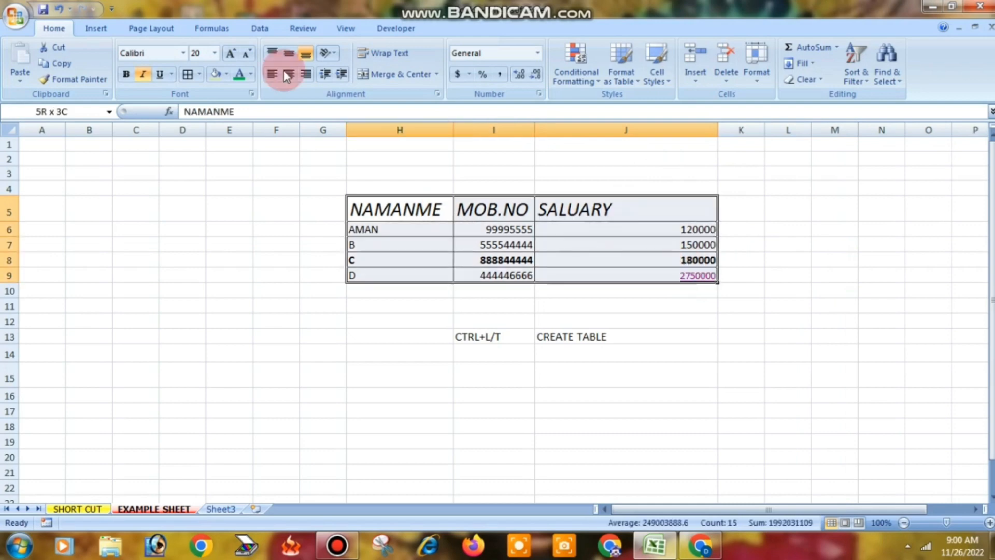
pyautogui.click(288, 73)
pyautogui.click(767, 328)
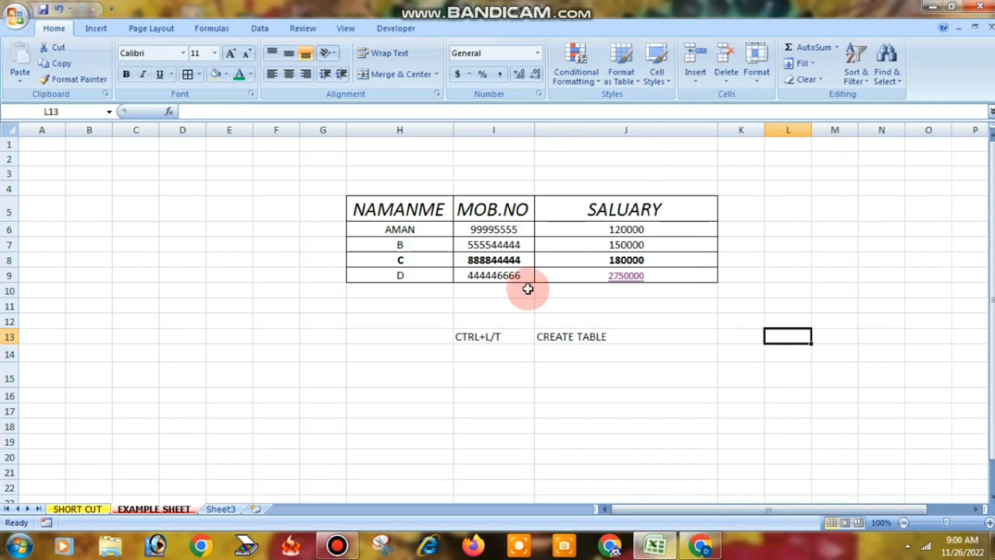
# - Convert the range H5:J9 into an Excel table that has headers
pyautogui.moveTo(396, 207); pyautogui.dragTo(634, 263)
pyautogui.moveTo(597, 295); pyautogui.dragTo(601, 277)
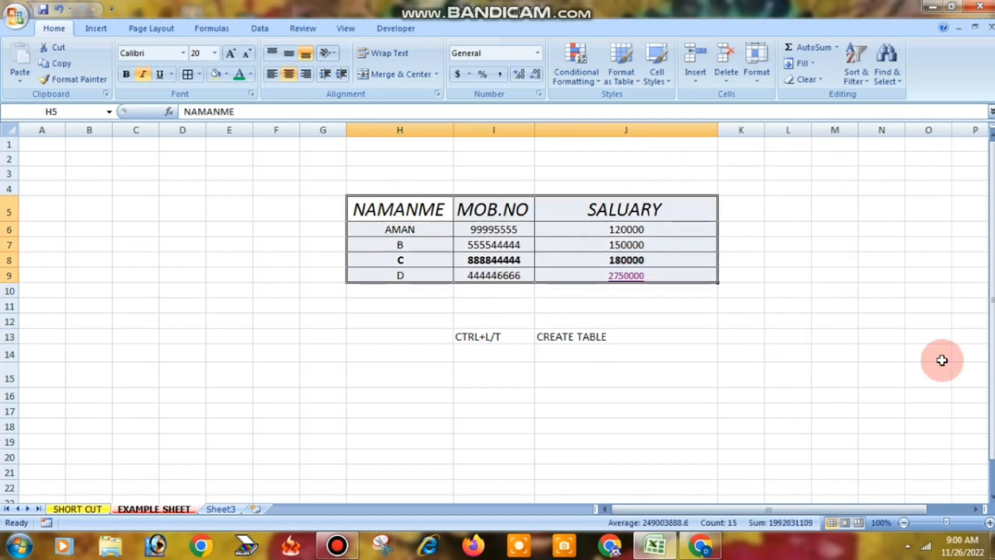
pyautogui.hotkey('ctrl', 't')
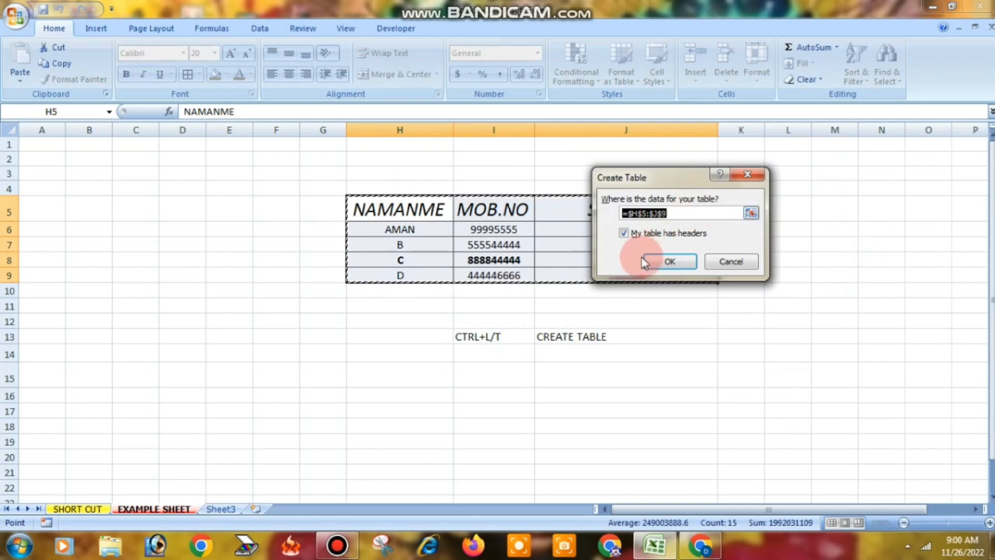
pyautogui.click(669, 262)
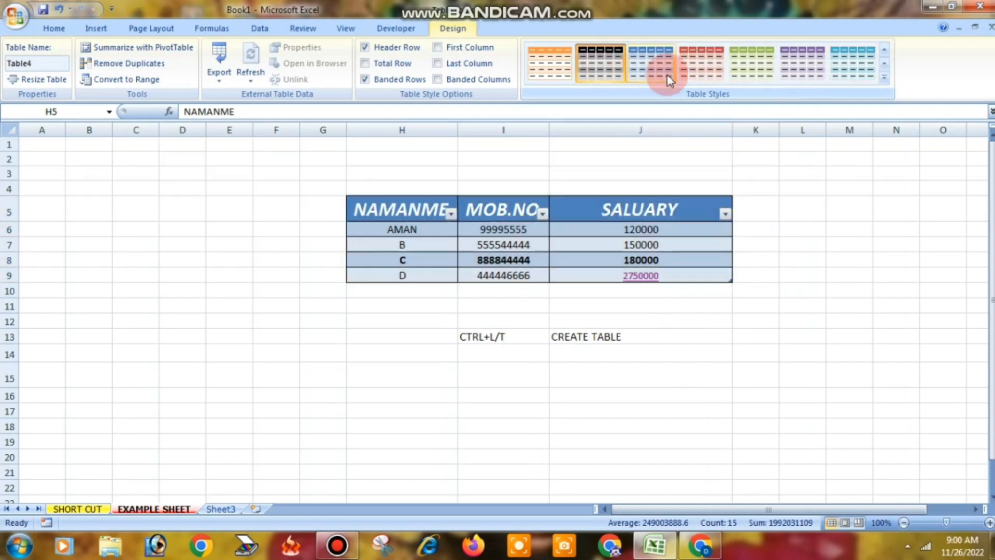
# - Apply the red table style with banded rows to the sample table H5:J9
pyautogui.click(701, 69)
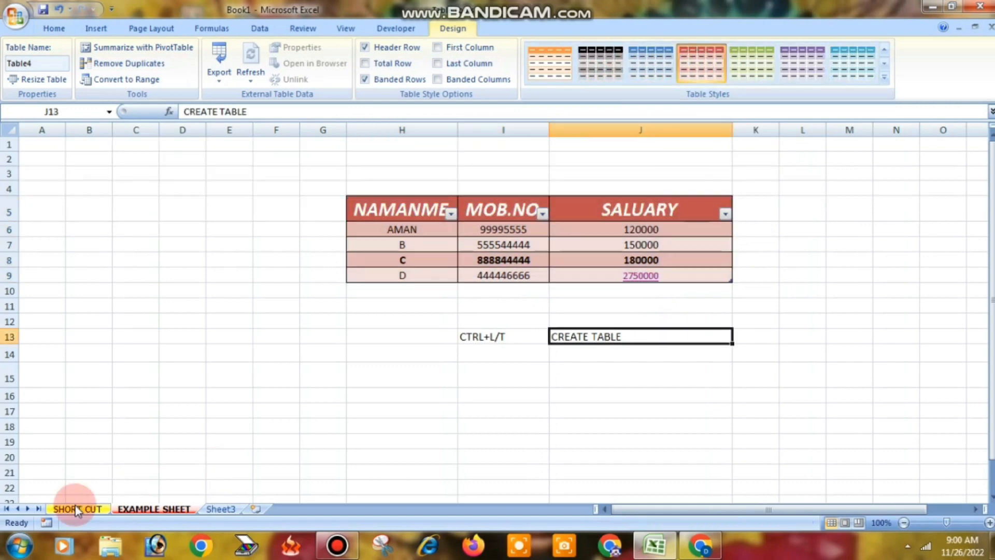
# - Enter PLEASE LIKE , SUBSCRIBE OUR CHANNEL in cell O9 of the SHORT CUT sheet
pyautogui.click(76, 508)
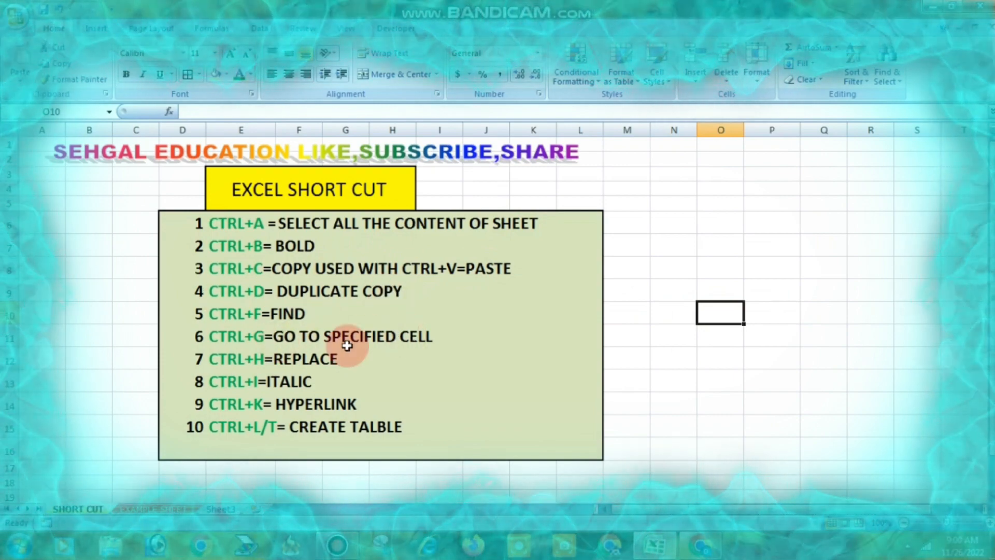
pyautogui.click(715, 290)
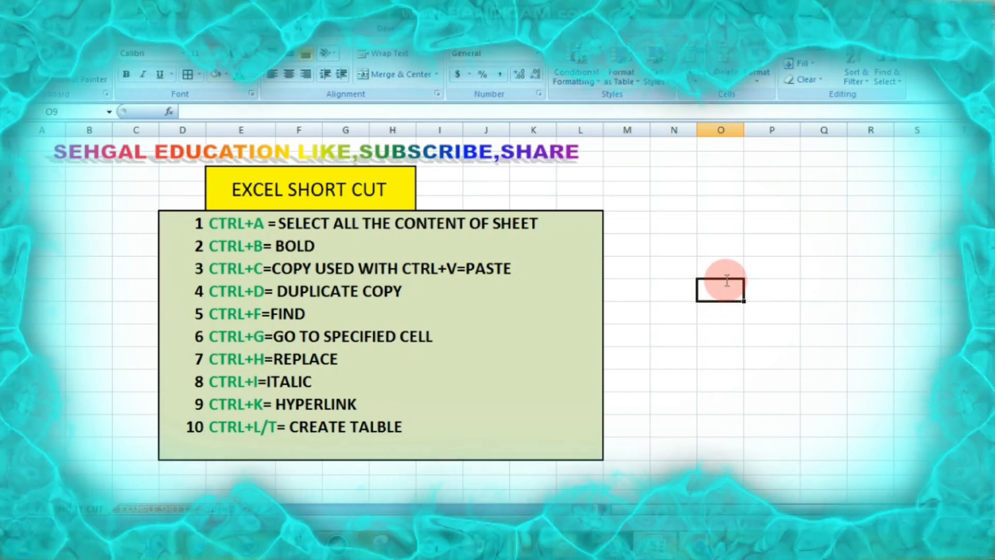
pyautogui.write('PLEASE LIKE , SUBSC')
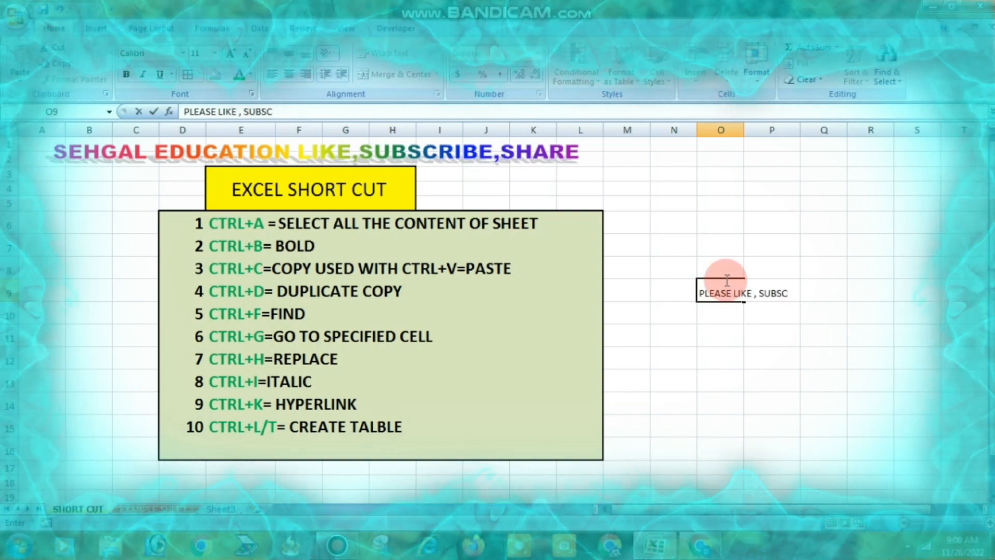
pyautogui.write('RIBE OUR C')
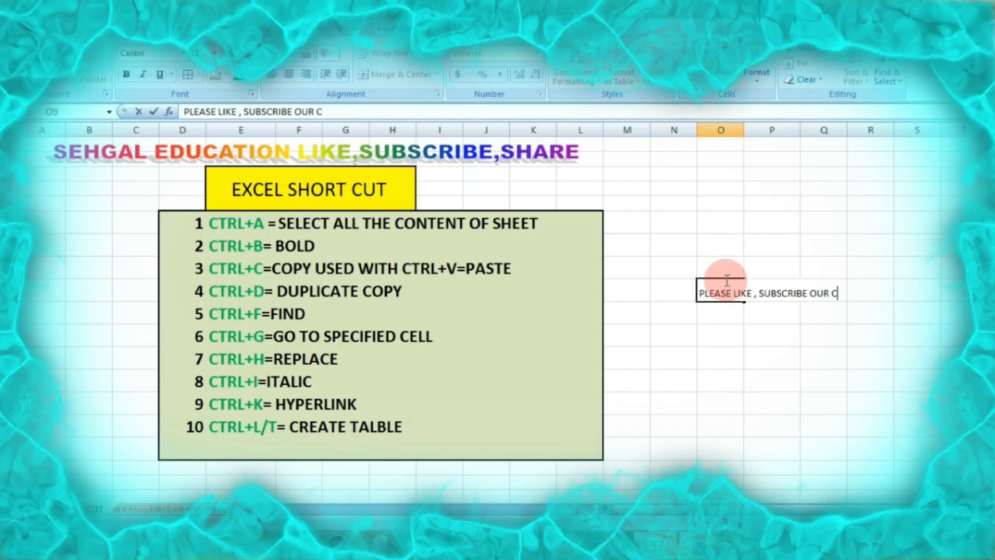
pyautogui.write('HANNEL')
pyautogui.press('Return')
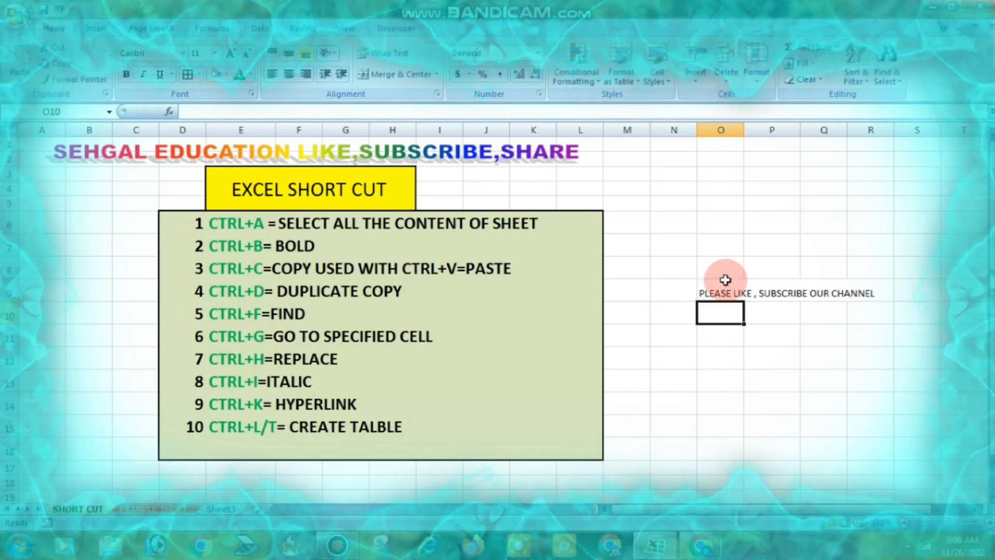